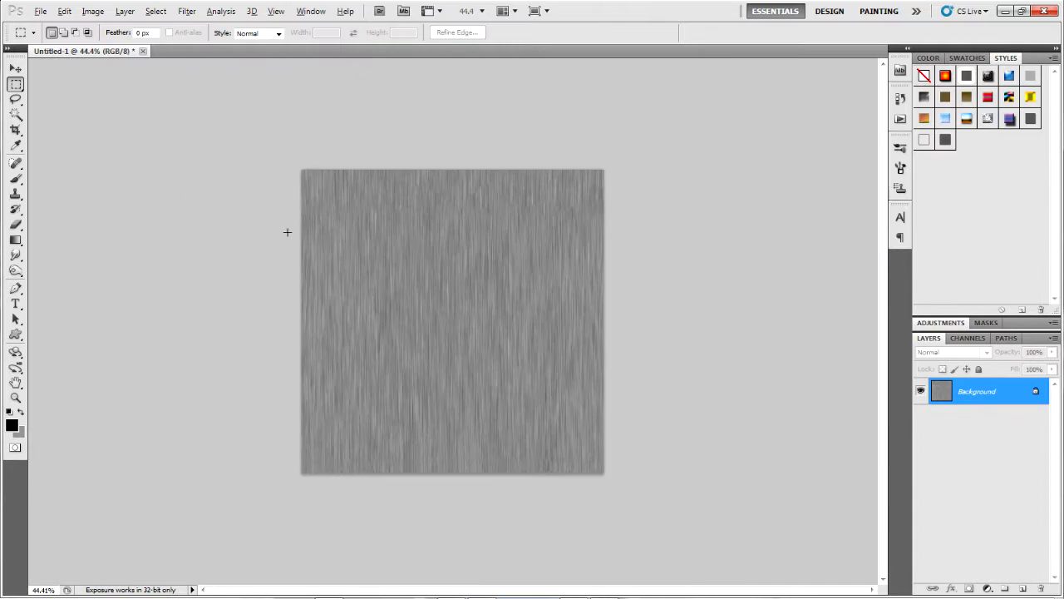
# Step: Start creating a new document
pyautogui.scroll(3, 403, 295)
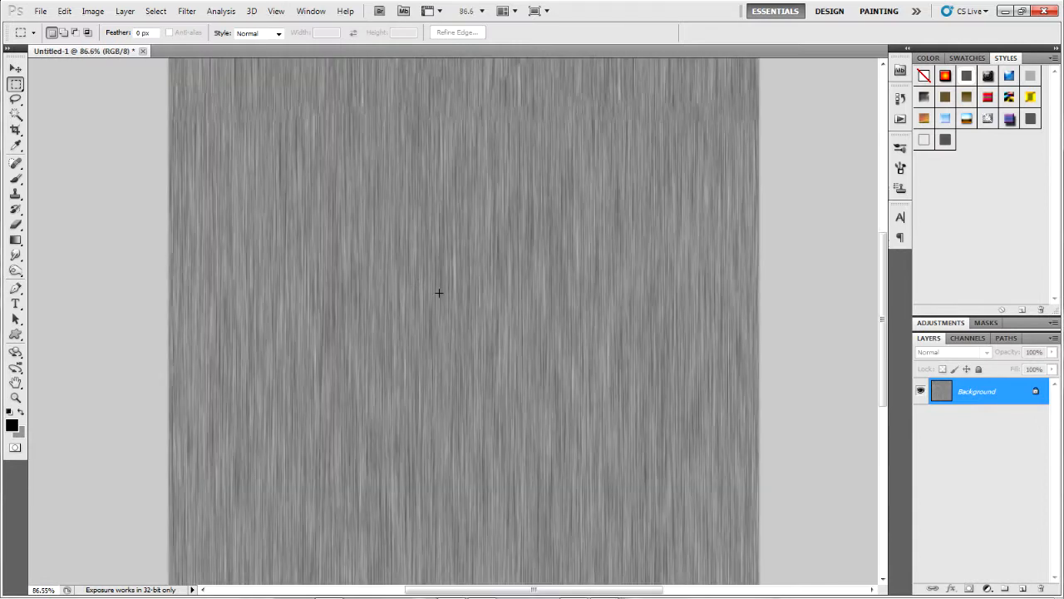
pyautogui.click(34, 12)
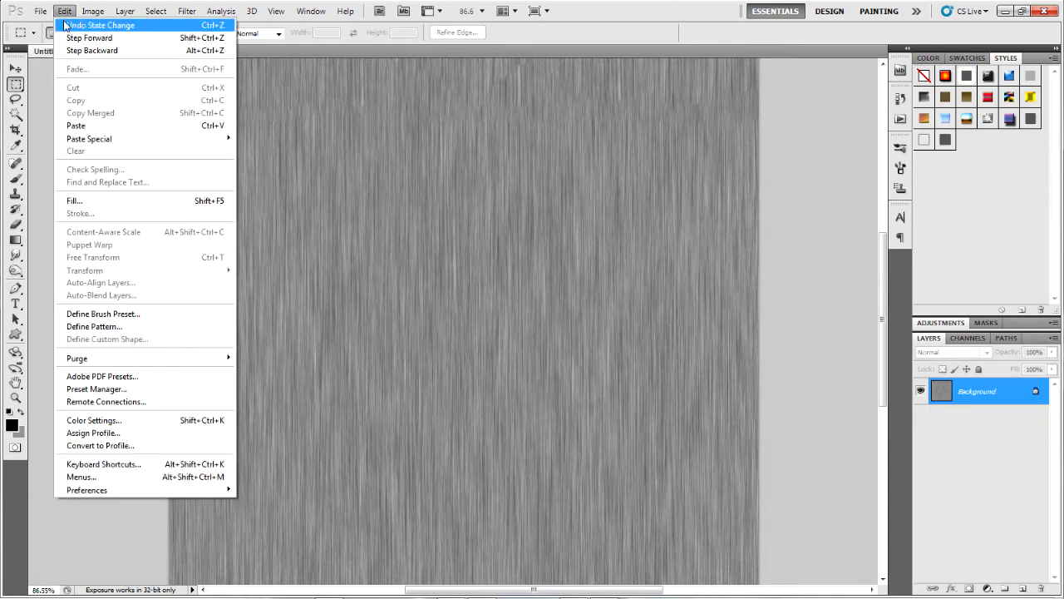
pyautogui.click(42, 25)
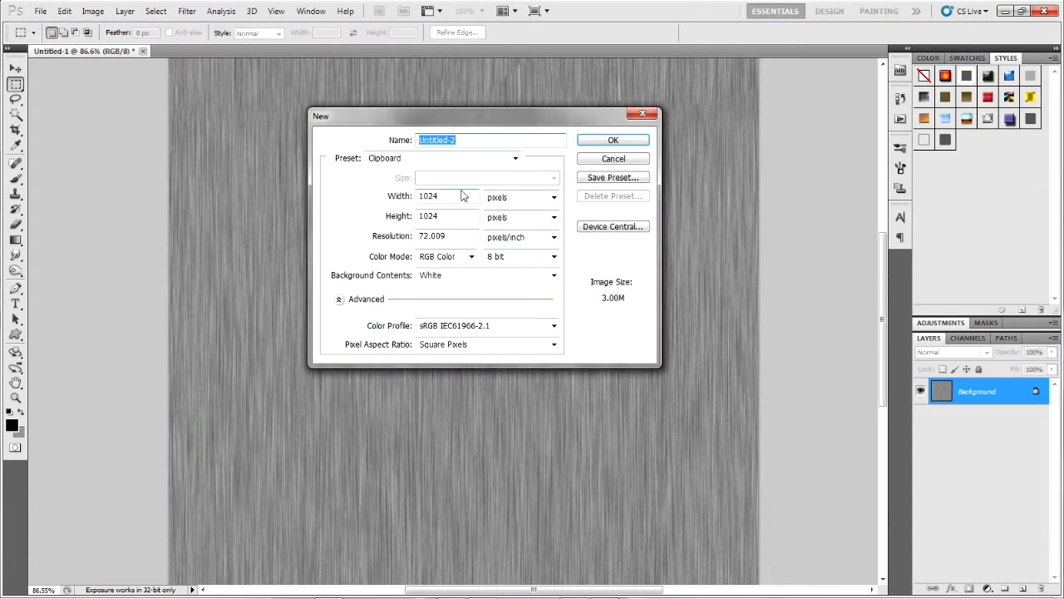
# Step: Set the new document's width and height to 512 pixels
pyautogui.moveTo(457, 196); pyautogui.dragTo(197, 186)
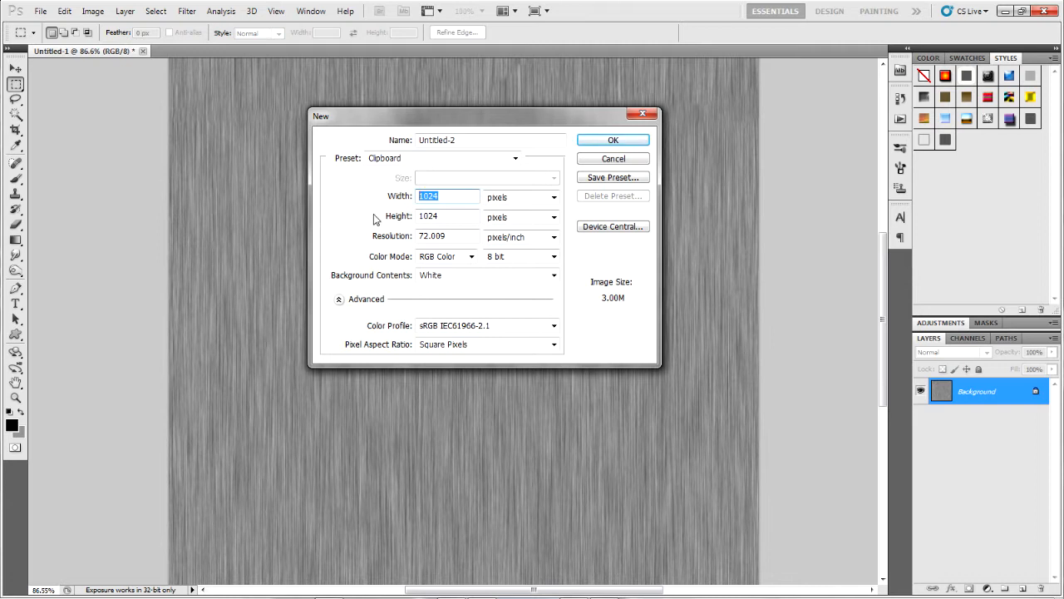
pyautogui.write('4096')
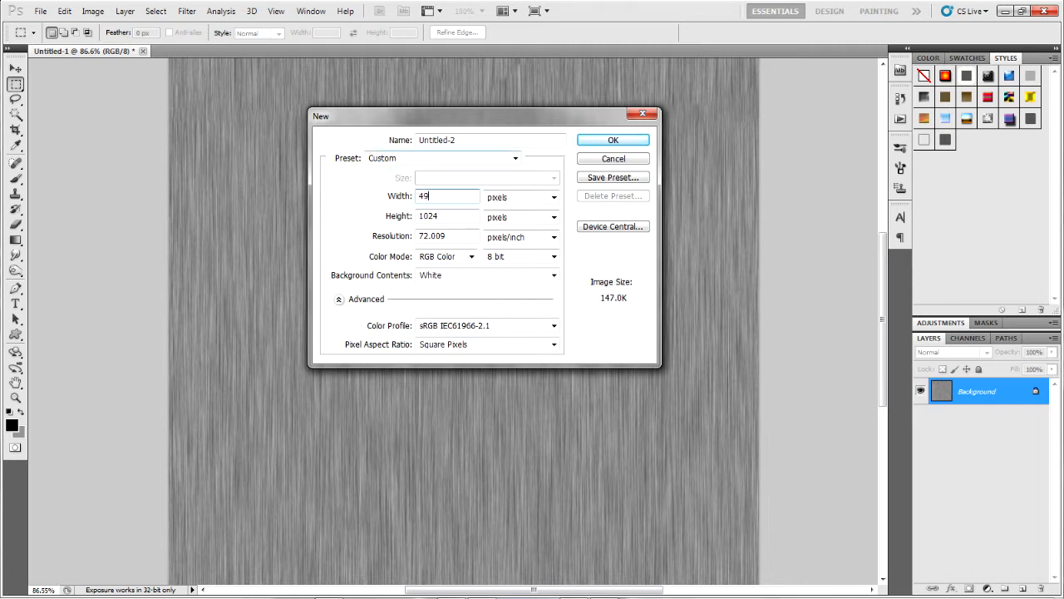
pyautogui.hotkey('ctrl', 'a')
pyautogui.write('512')
pyautogui.press('Tab')
pyautogui.press('Tab')
pyautogui.write('512')
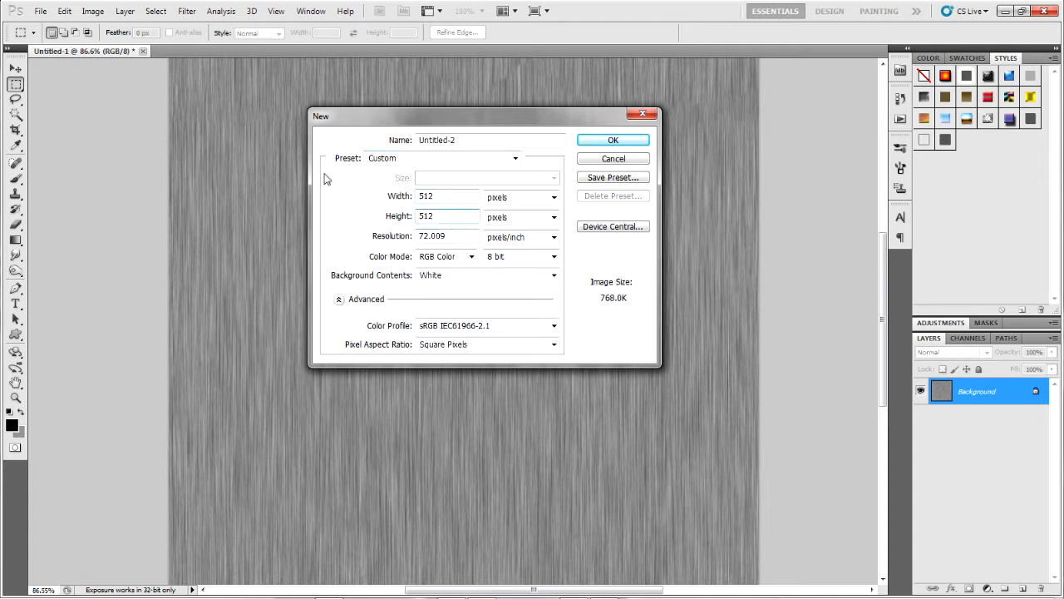
# Step: Set the width and height to 1024 pixels at 8 bit and create the document
pyautogui.doubleClick(428, 197)
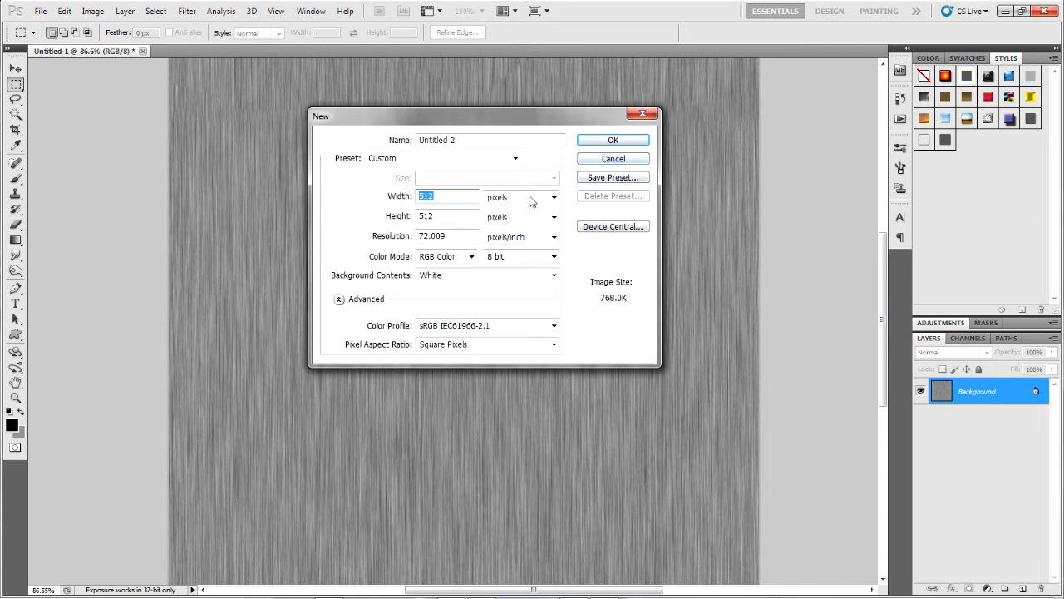
pyautogui.write('1024')
pyautogui.press('Tab')
pyautogui.write('1024')
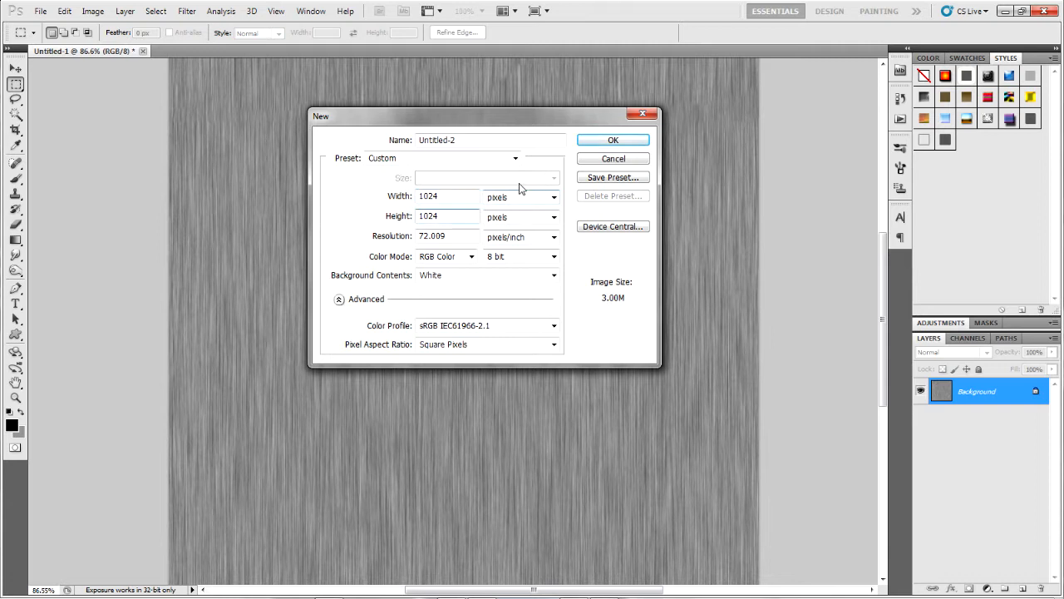
pyautogui.press('Tab')
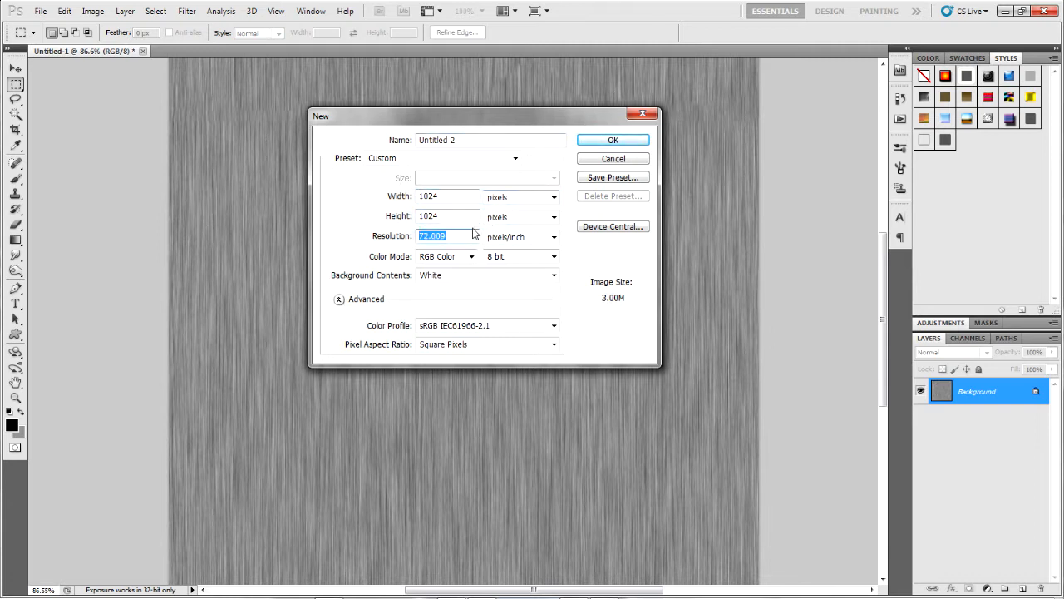
pyautogui.click(524, 259)
pyautogui.click(540, 258)
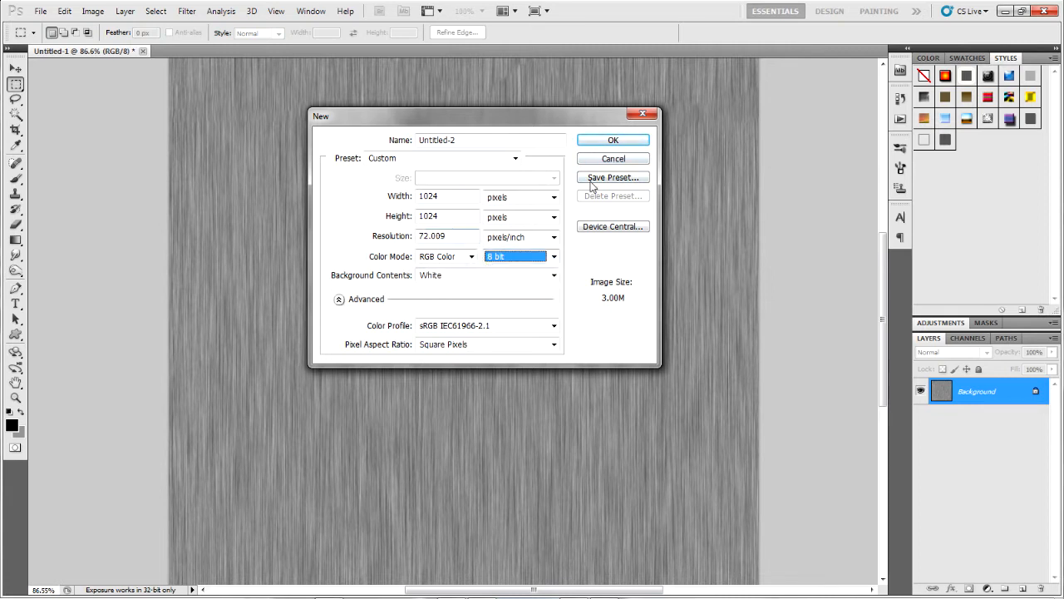
pyautogui.click(600, 144)
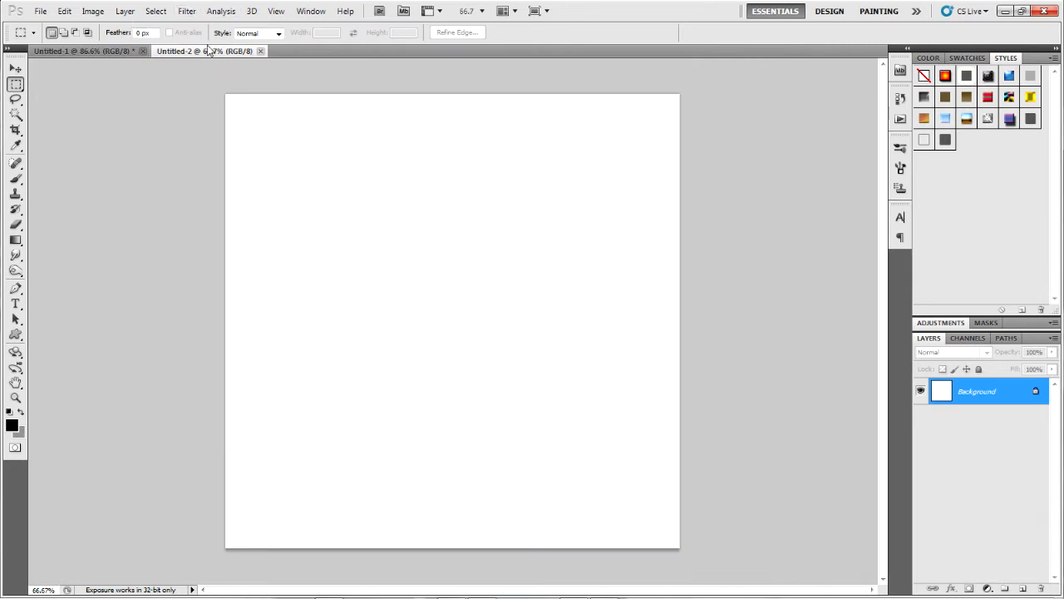
# Step: Apply the Add Noise filter to the white background with a 30% amount, uniform distribution and monochromatic noise
pyautogui.click(186, 11)
pyautogui.moveTo(224, 133)
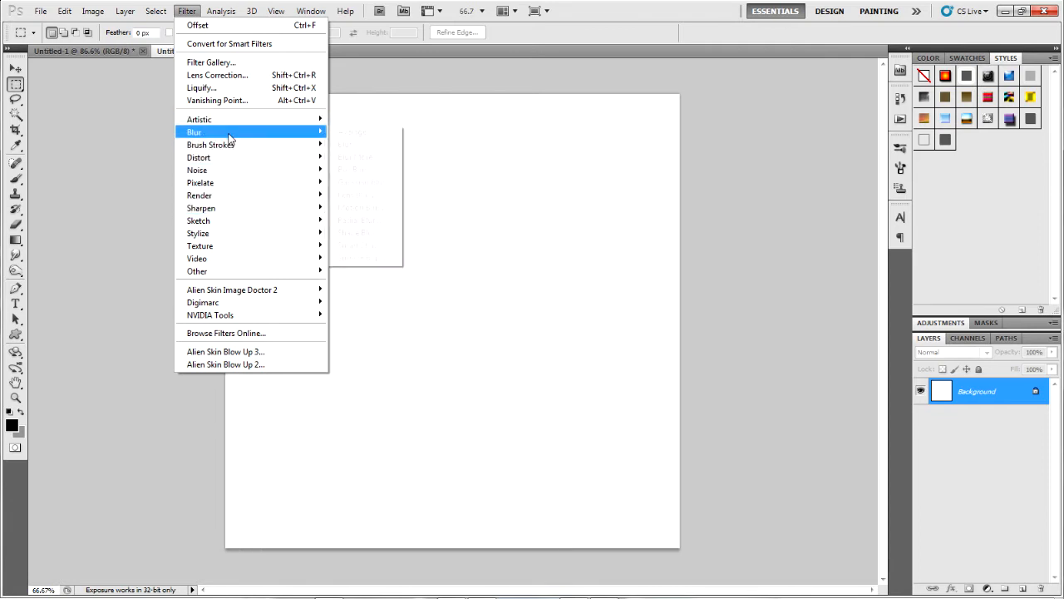
pyautogui.moveTo(275, 170)
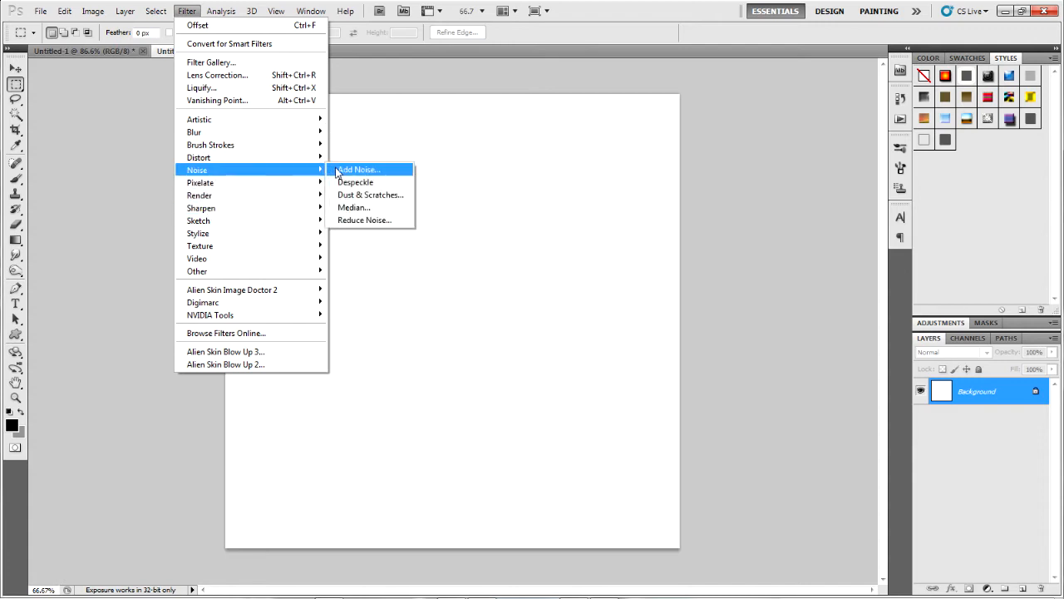
pyautogui.click(350, 170)
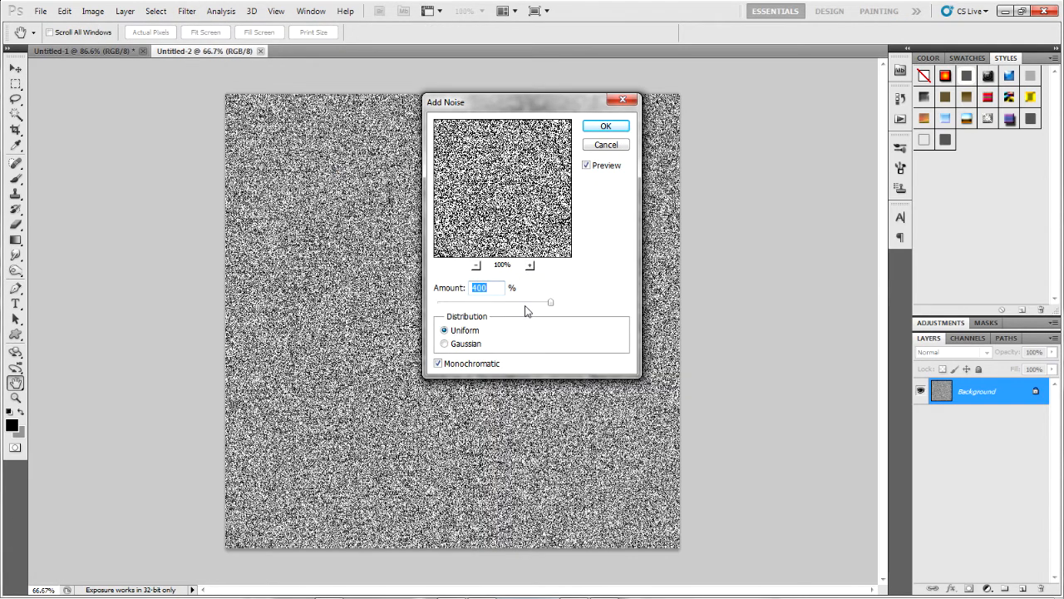
pyautogui.click(475, 303)
pyautogui.moveTo(476, 302); pyautogui.dragTo(512, 302)
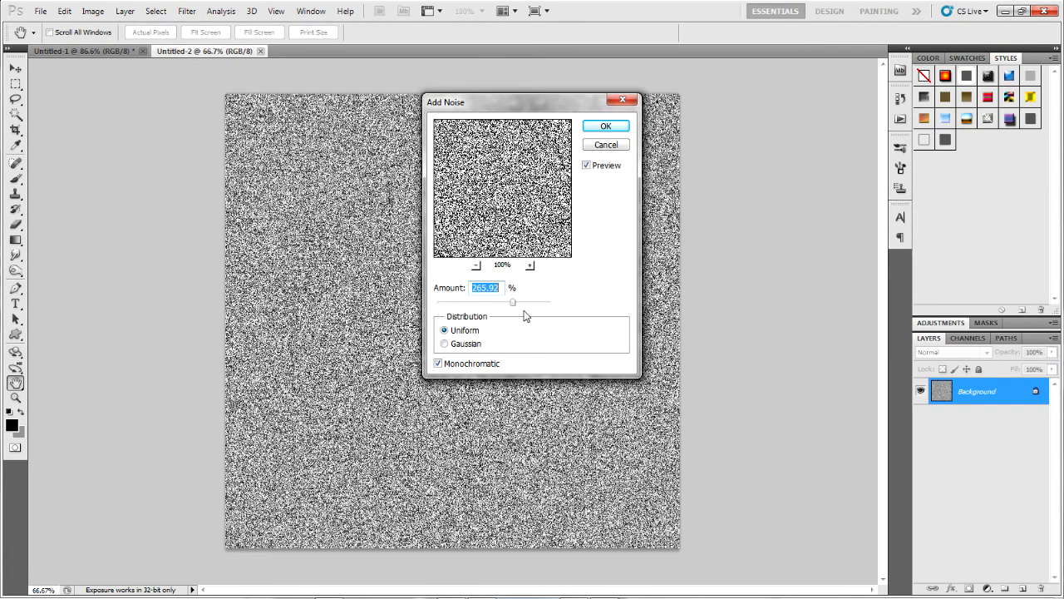
pyautogui.click(479, 303)
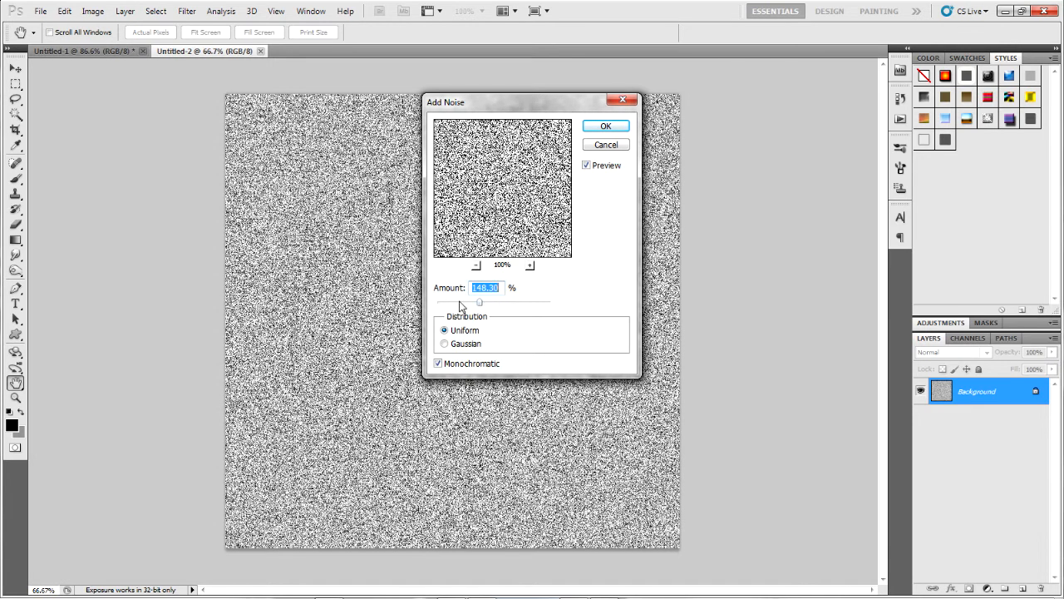
pyautogui.click(460, 303)
pyautogui.click(487, 303)
pyautogui.click(462, 303)
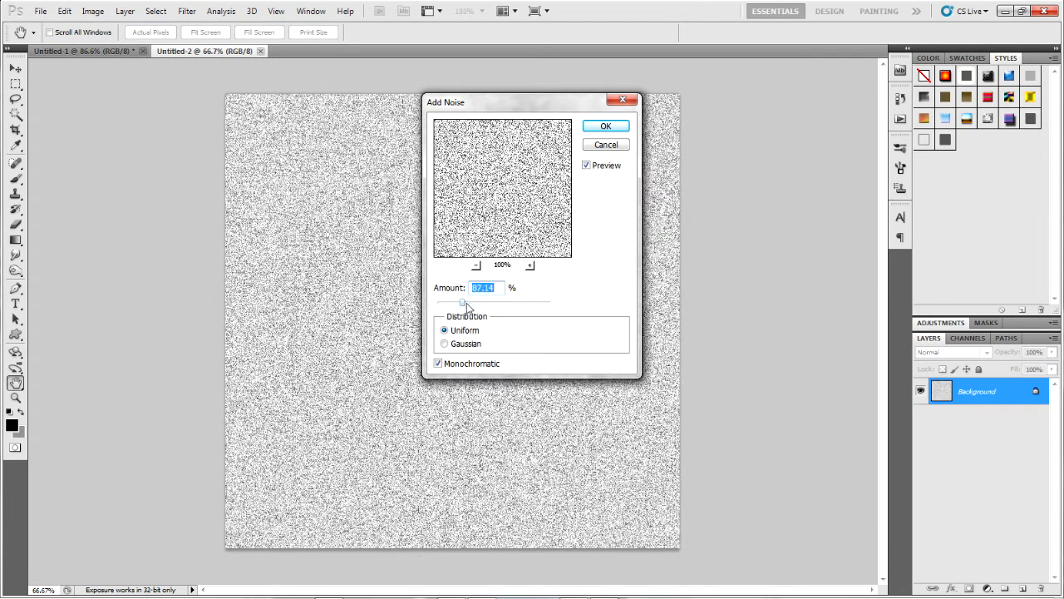
pyautogui.write('30')
pyautogui.press('Return')
# Step: Apply a Motion Blur to the noise at a 90° angle with a distance of 999 pixels
pyautogui.click(186, 11)
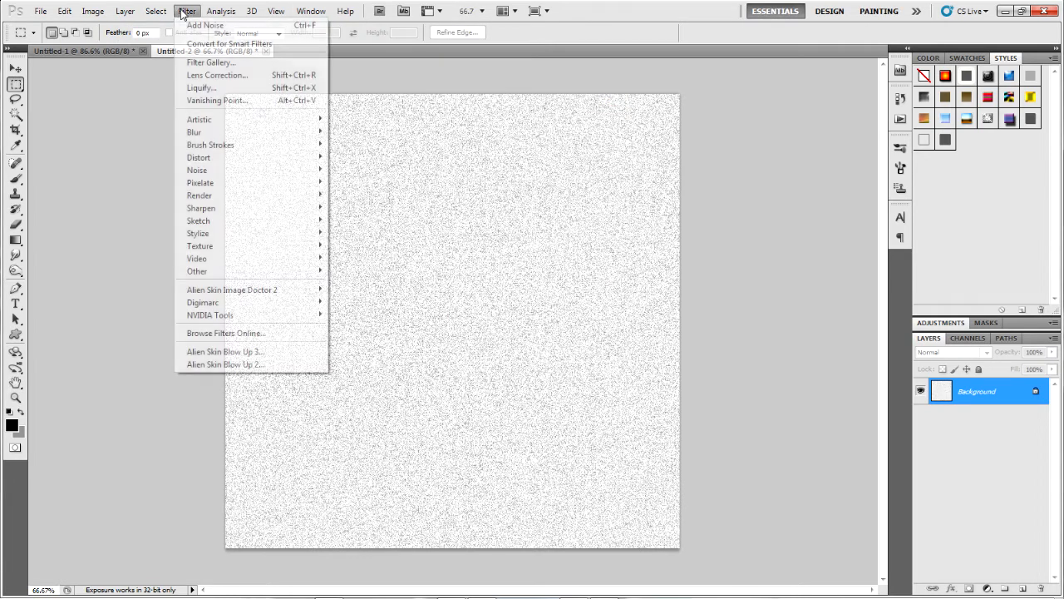
pyautogui.moveTo(244, 137)
pyautogui.click(370, 208)
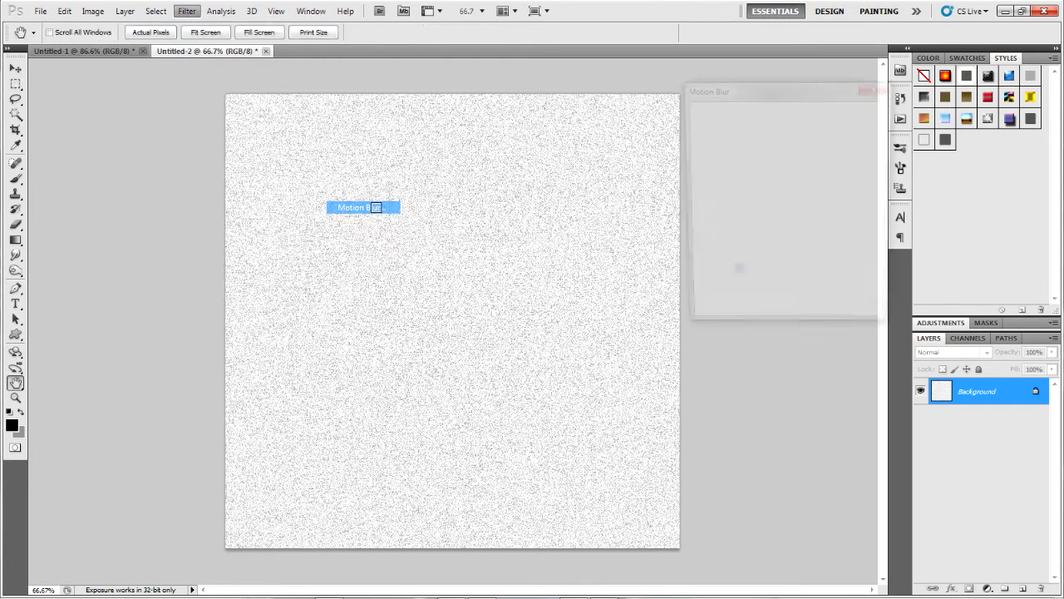
pyautogui.click(764, 323)
pyautogui.moveTo(766, 325); pyautogui.dragTo(807, 323)
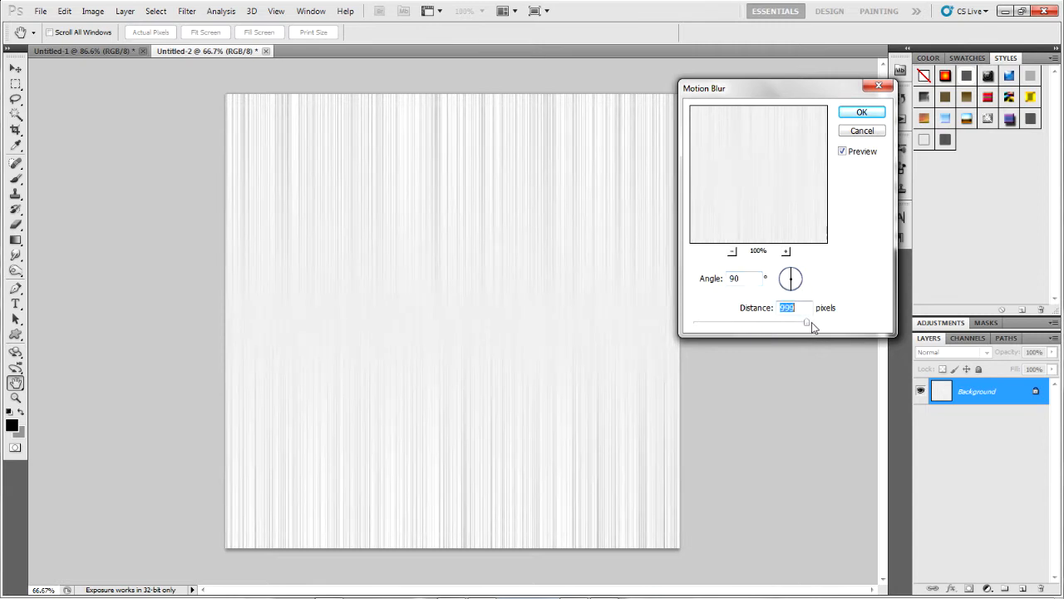
pyautogui.click(862, 111)
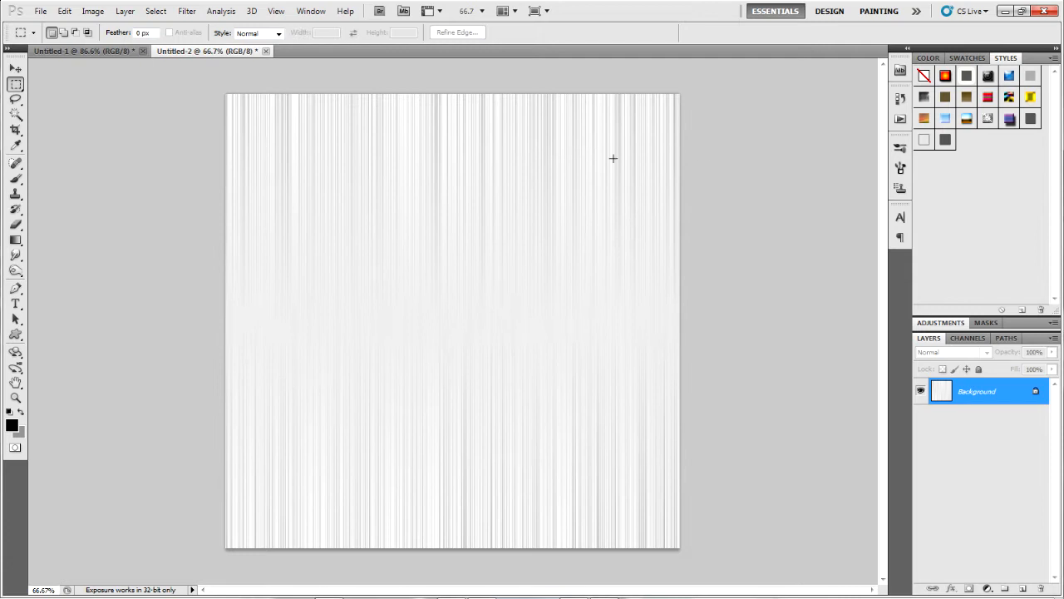
# Step: Examine the blurred vertical streaks up close, comparing the upper part of the texture with its middle band
pyautogui.scroll(11, 292, 126)
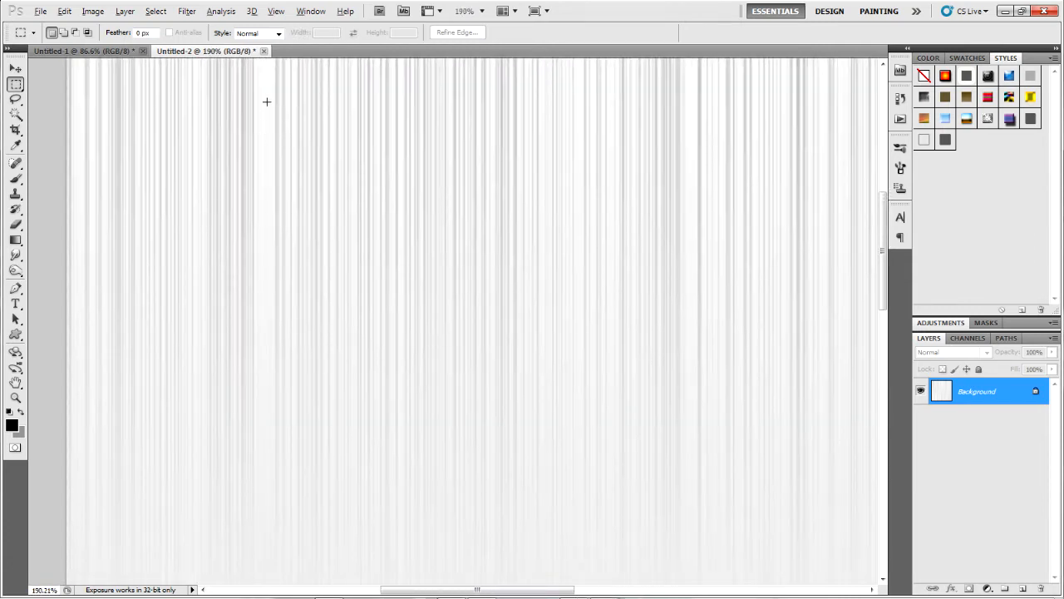
pyautogui.scroll(-5, 265, 160)
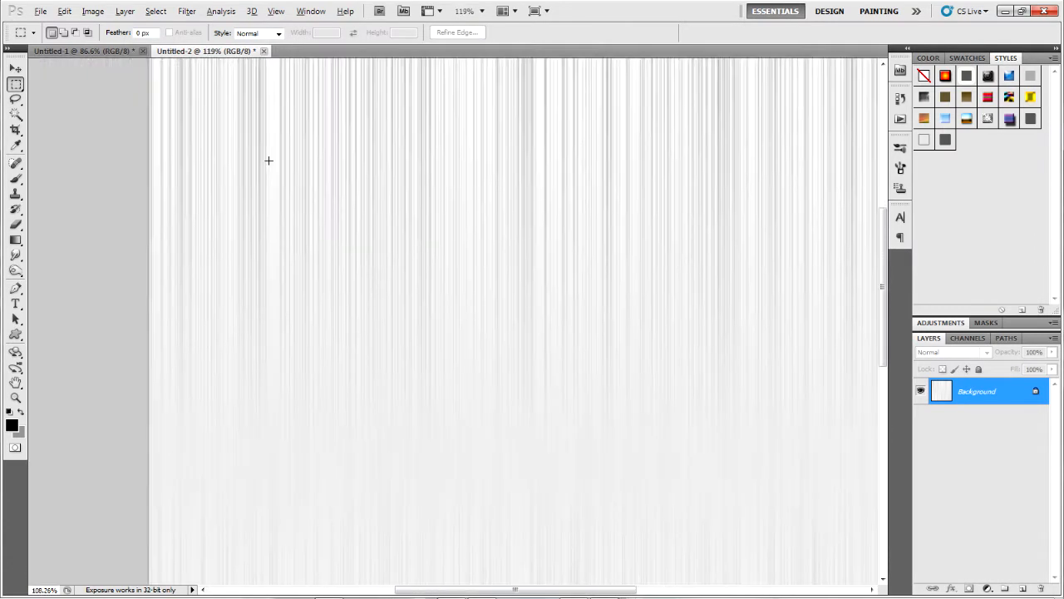
pyautogui.scroll(-4, 268, 160)
pyautogui.scroll(18, 269, 160)
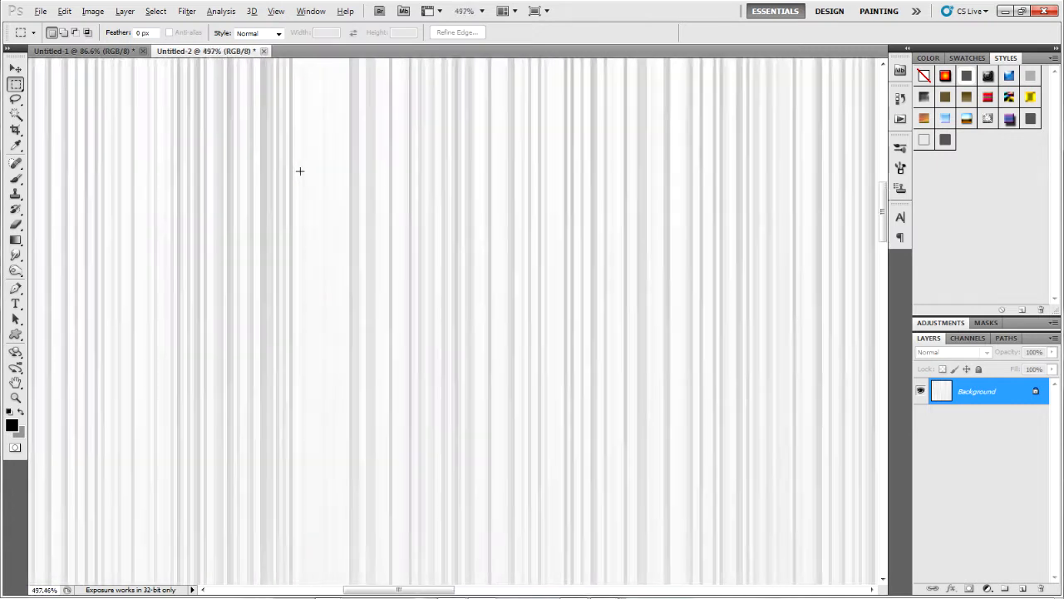
pyautogui.scroll(3, 288, 232)
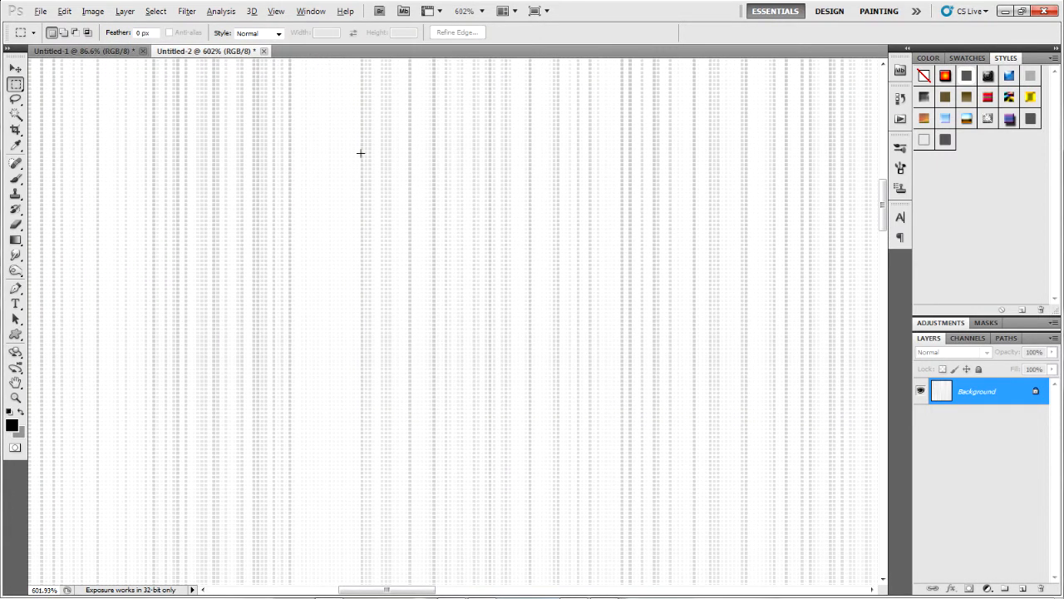
pyautogui.scroll(-15, 358, 154)
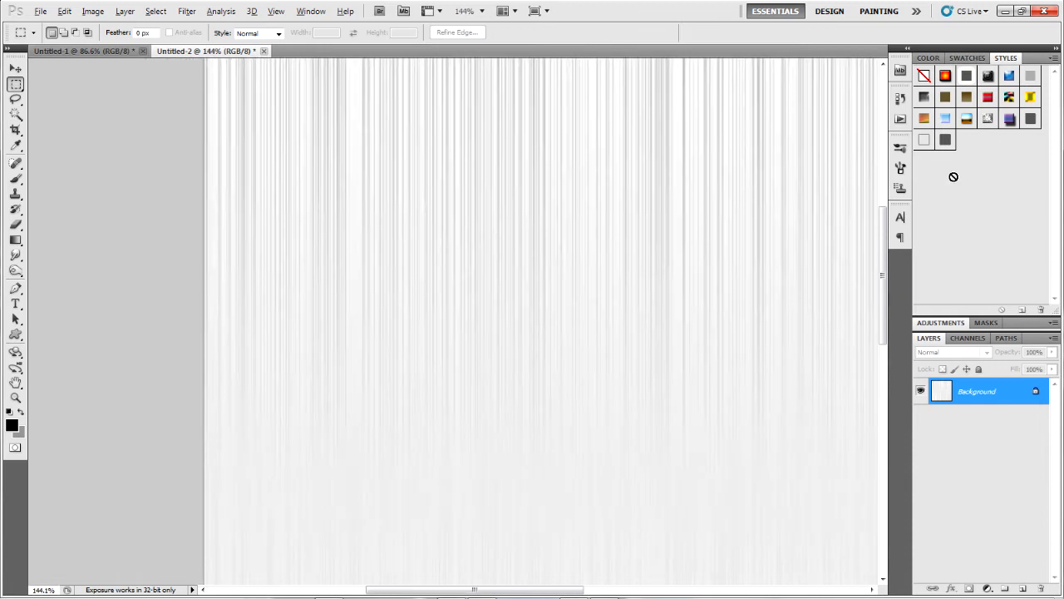
pyautogui.scroll(-5, 540, 186)
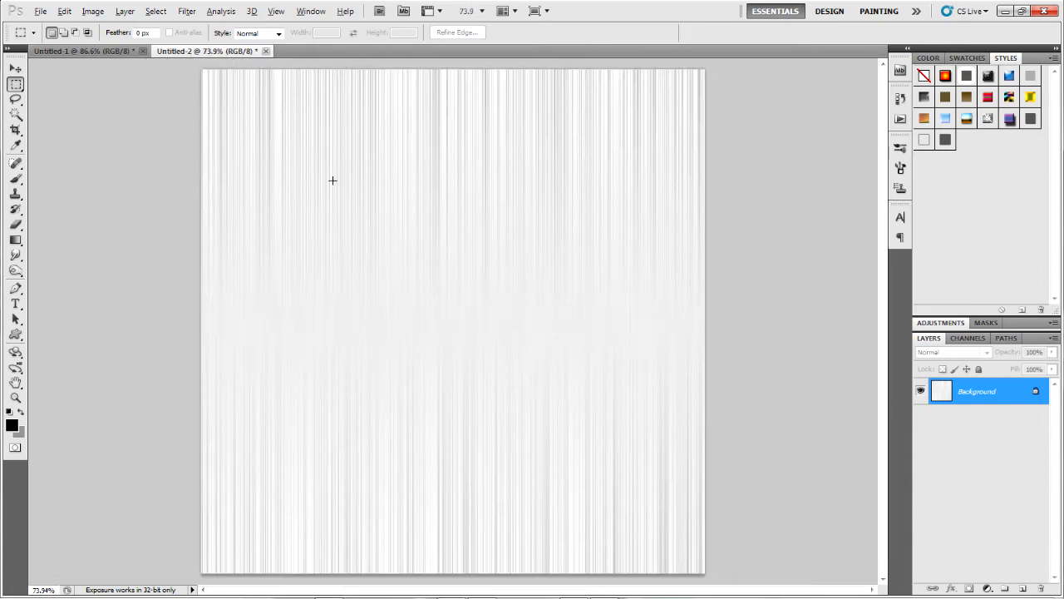
pyautogui.scroll(8, 265, 147)
pyautogui.scroll(-8, 402, 171)
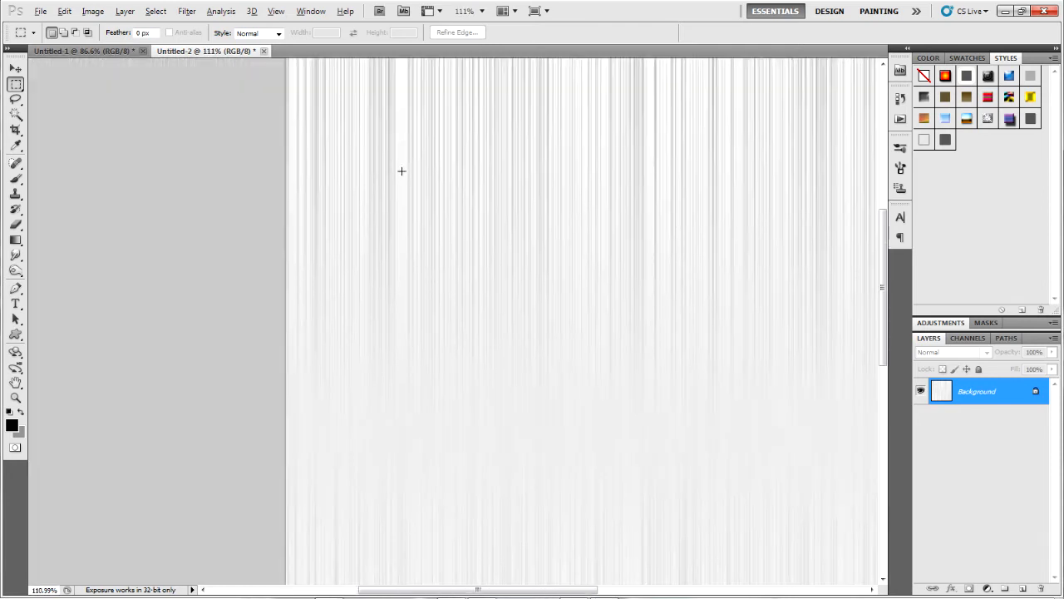
pyautogui.scroll(4, 449, 170)
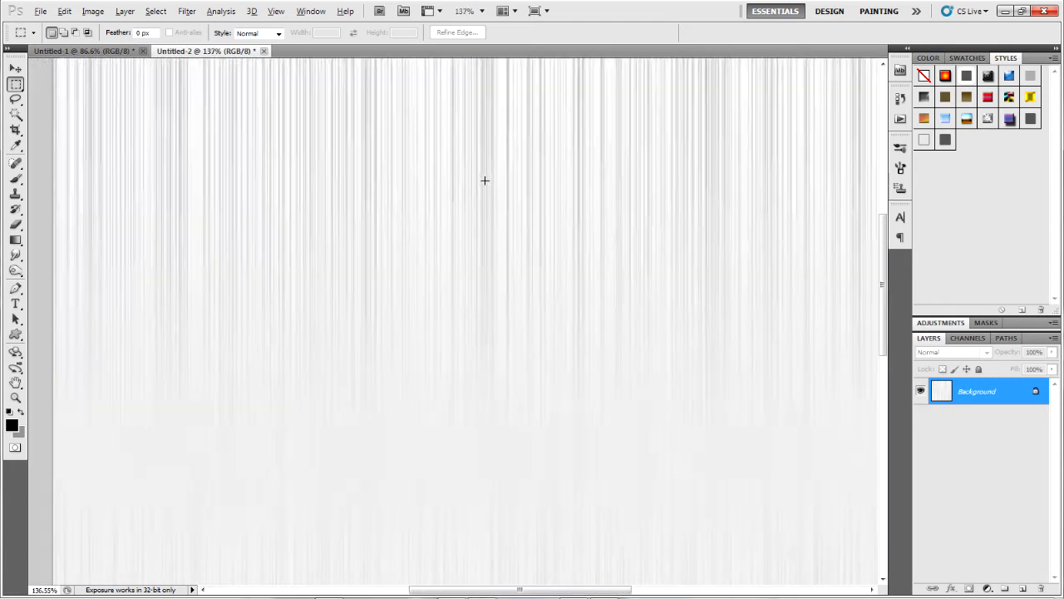
pyautogui.scroll(-4, 484, 180)
pyautogui.press('alt')
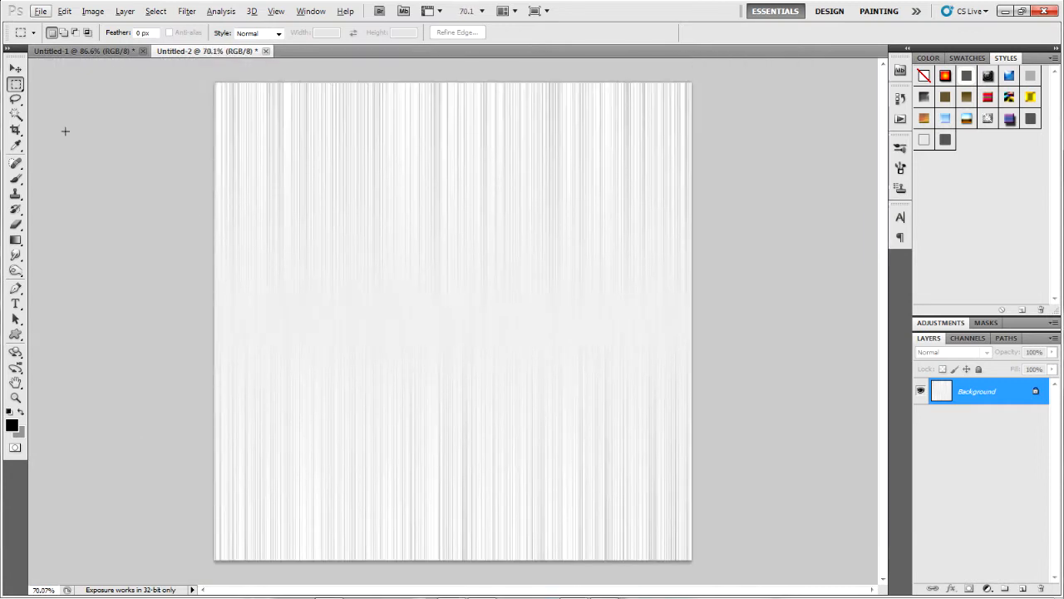
pyautogui.scroll(5, 424, 372)
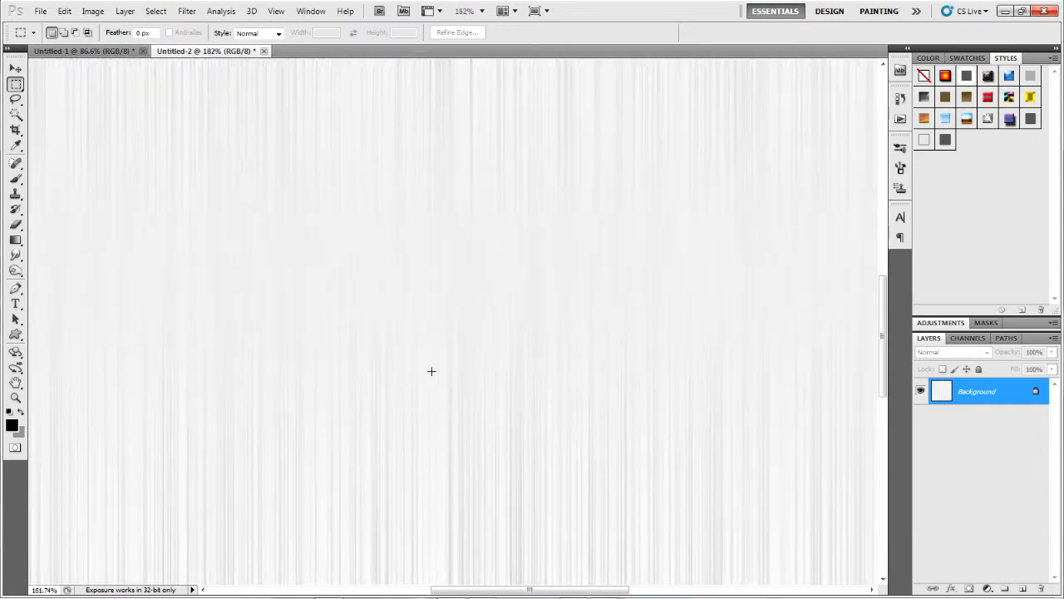
pyautogui.scroll(-5, 413, 288)
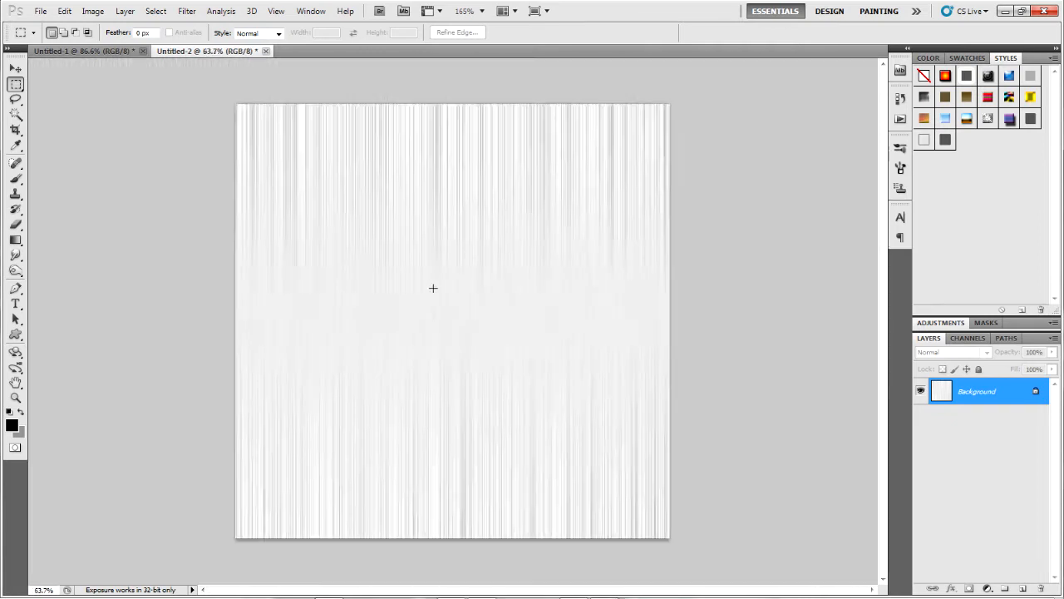
# Step: Select the washed-out middle band of the texture across its full width, fill it with Content-Aware and deselect
pyautogui.moveTo(222, 247); pyautogui.dragTo(658, 384)
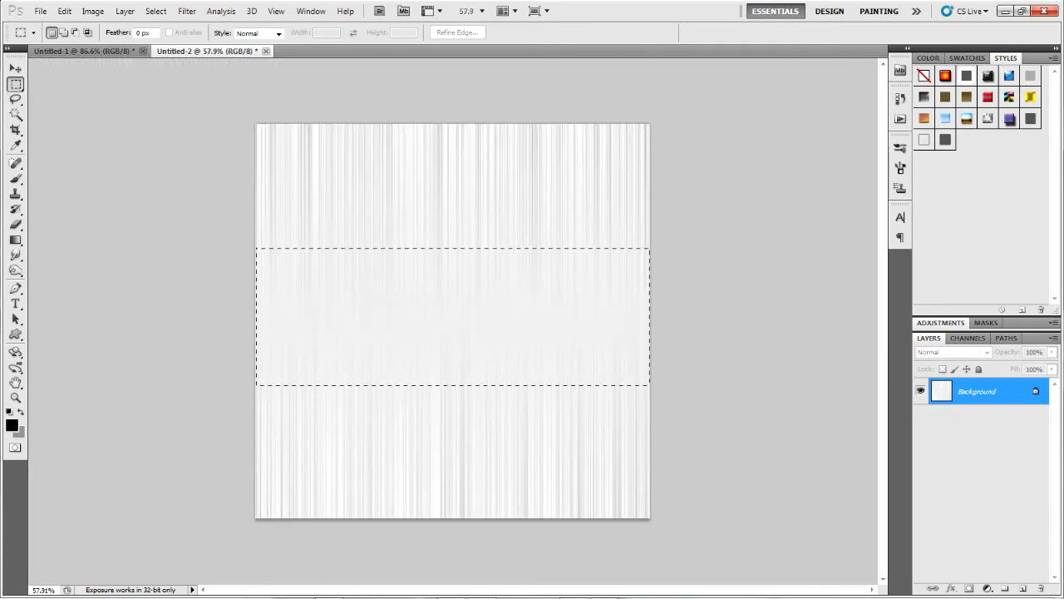
pyautogui.click(74, 10)
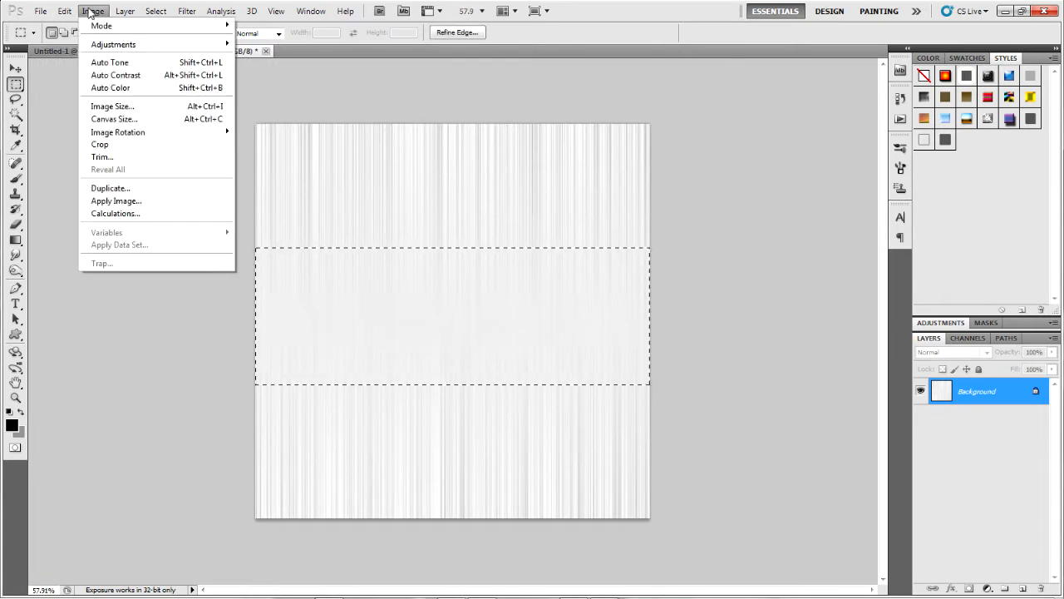
pyautogui.click(78, 200)
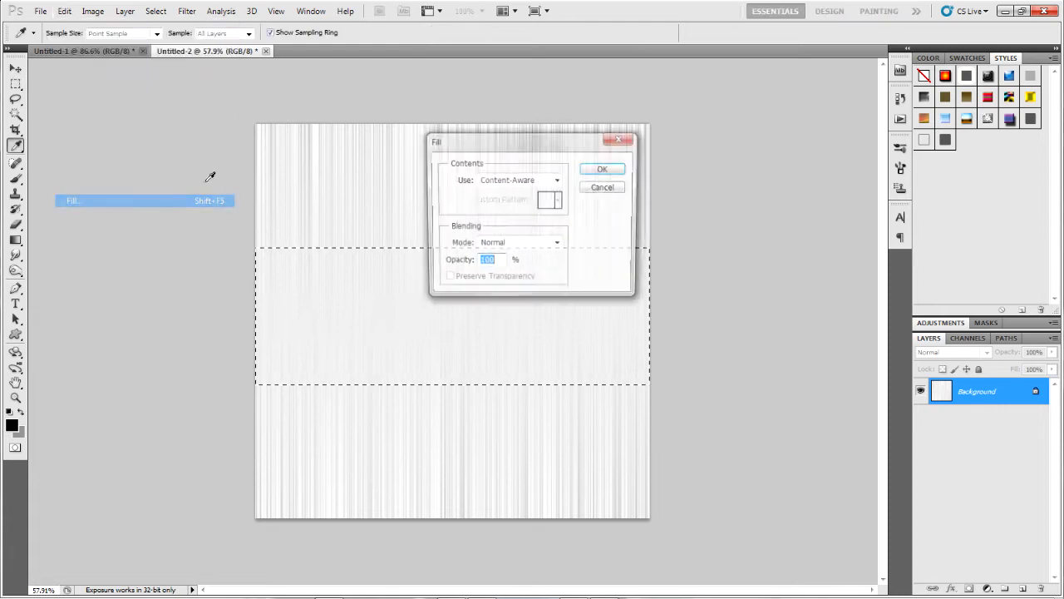
pyautogui.click(511, 180)
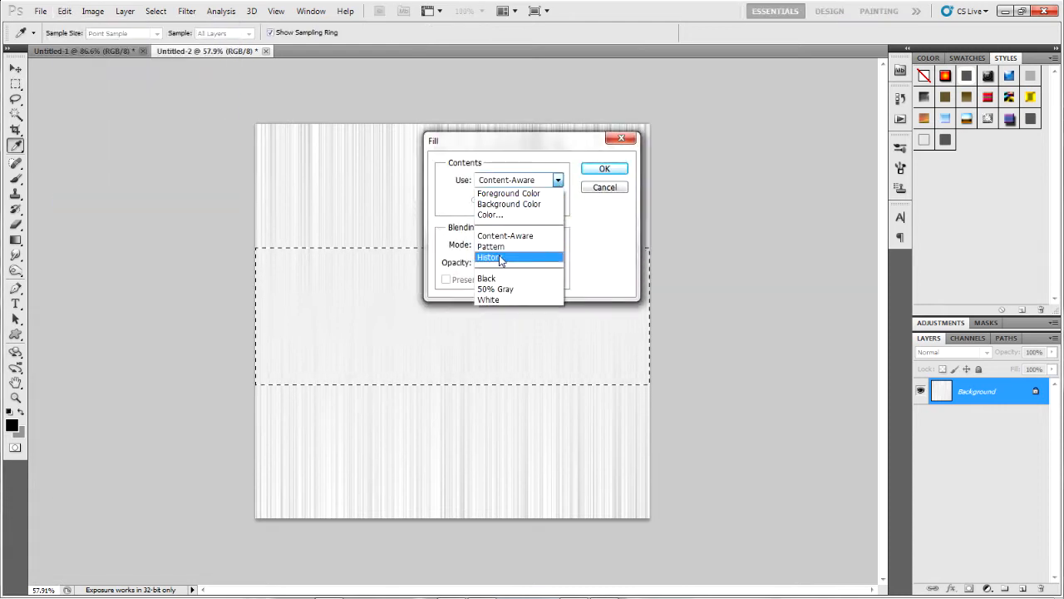
pyautogui.click(564, 197)
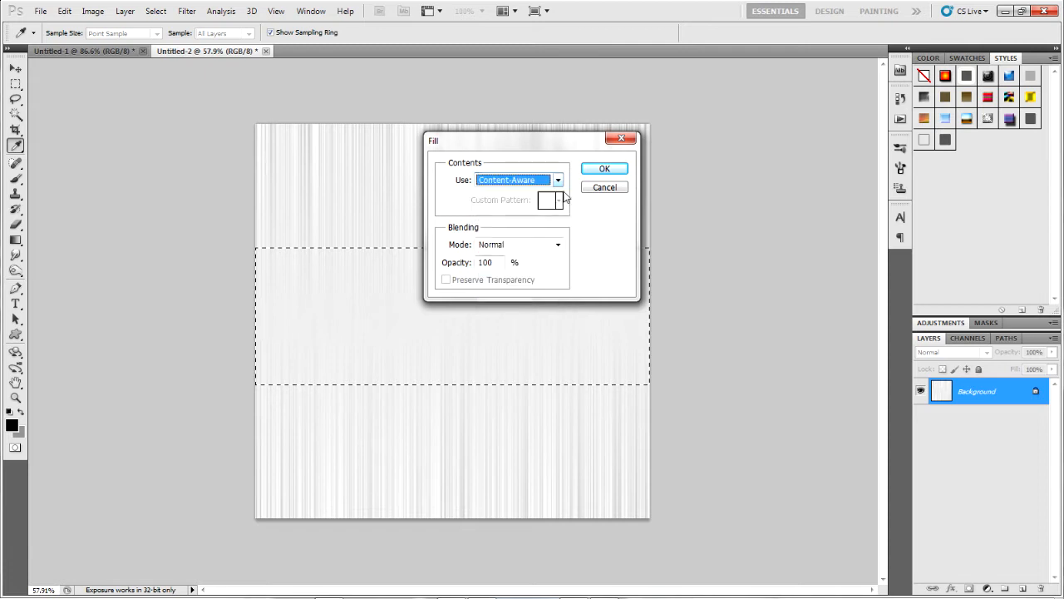
pyautogui.click(604, 169)
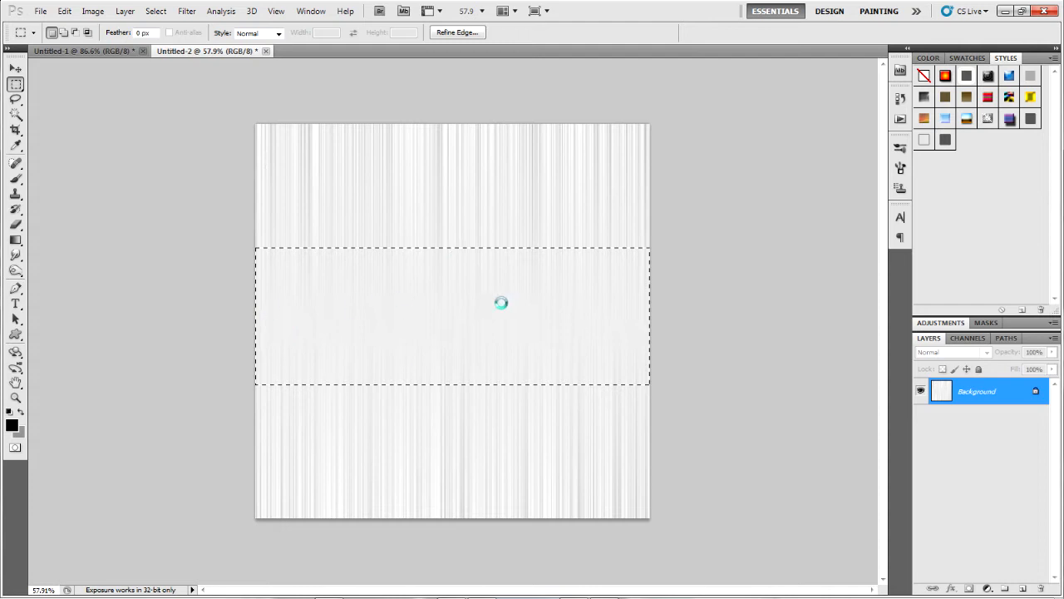
pyautogui.hotkey('ctrl', 'd')
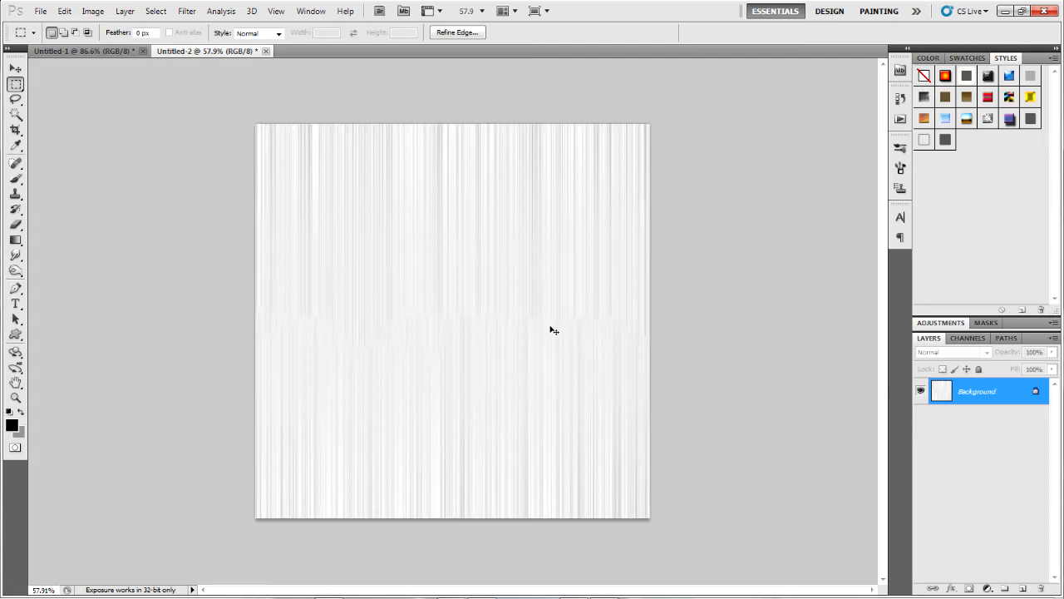
# Step: Select the entire canvas and cut the streaked texture from the background layer
pyautogui.scroll(9, 403, 362)
pyautogui.scroll(-8, 405, 365)
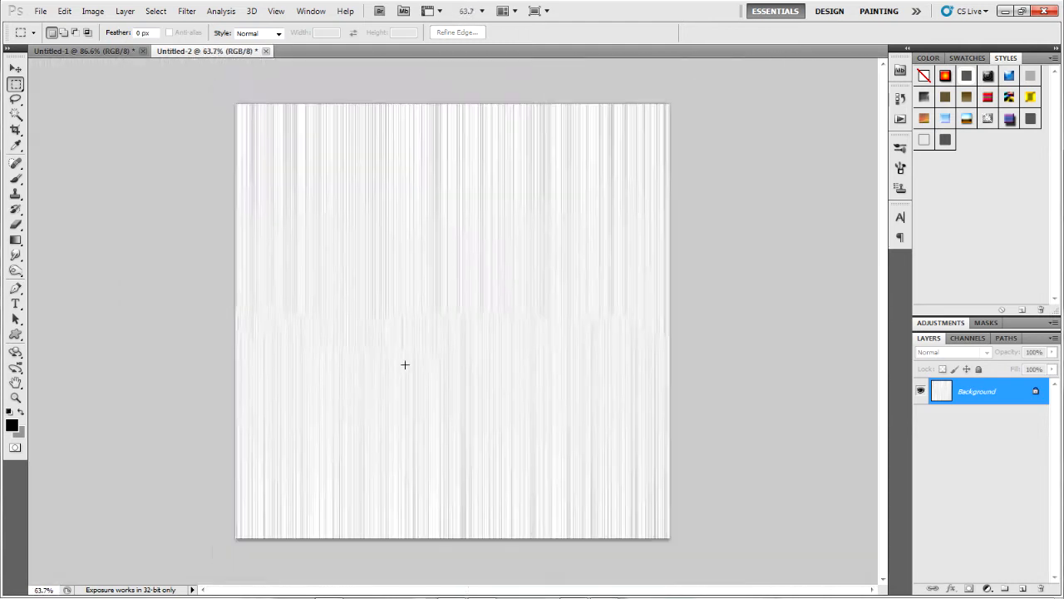
pyautogui.scroll(6, 405, 364)
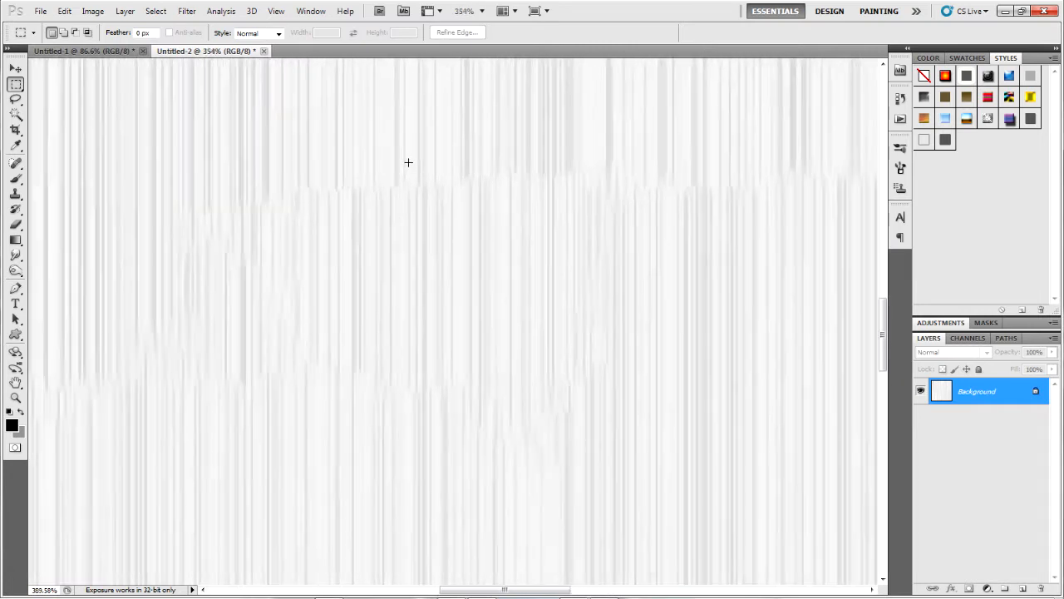
pyautogui.scroll(-10, 401, 200)
pyautogui.hotkey('ctrl', 'a')
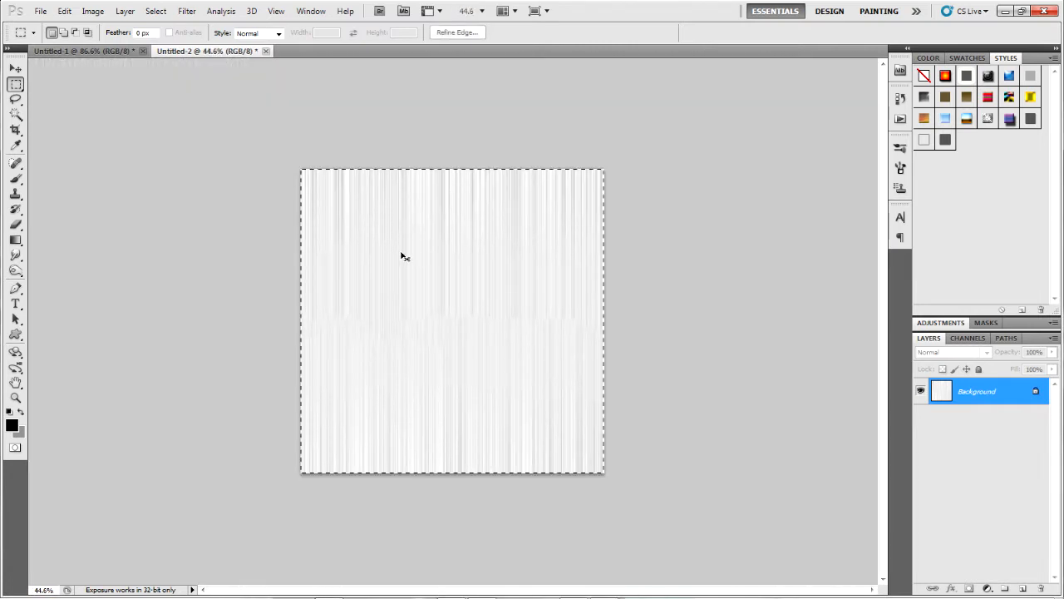
pyautogui.hotkey('ctrl', 'x')
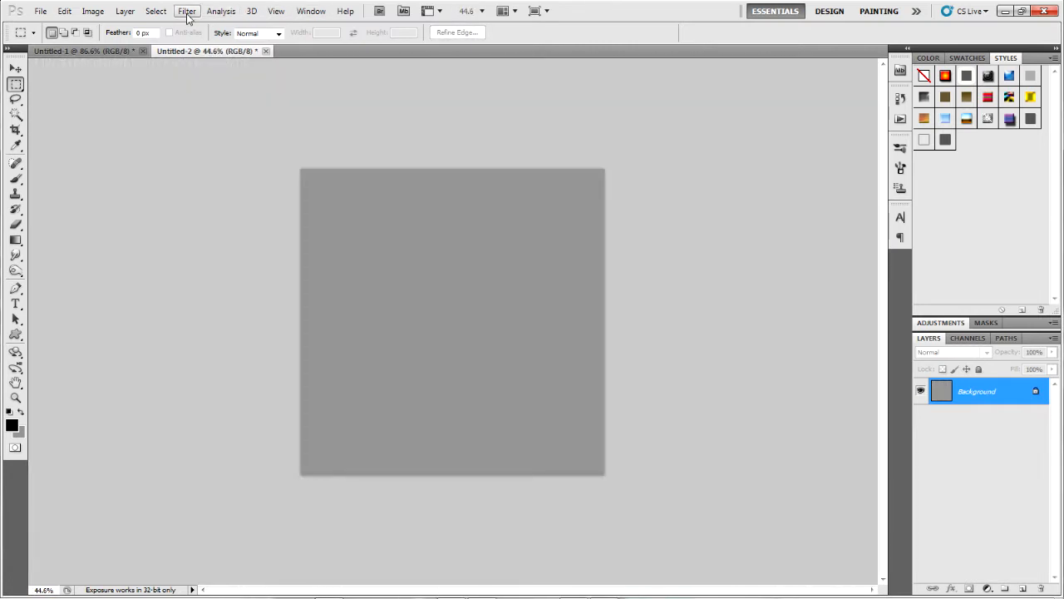
pyautogui.click(188, 13)
pyautogui.click(507, 120)
pyautogui.click(190, 12)
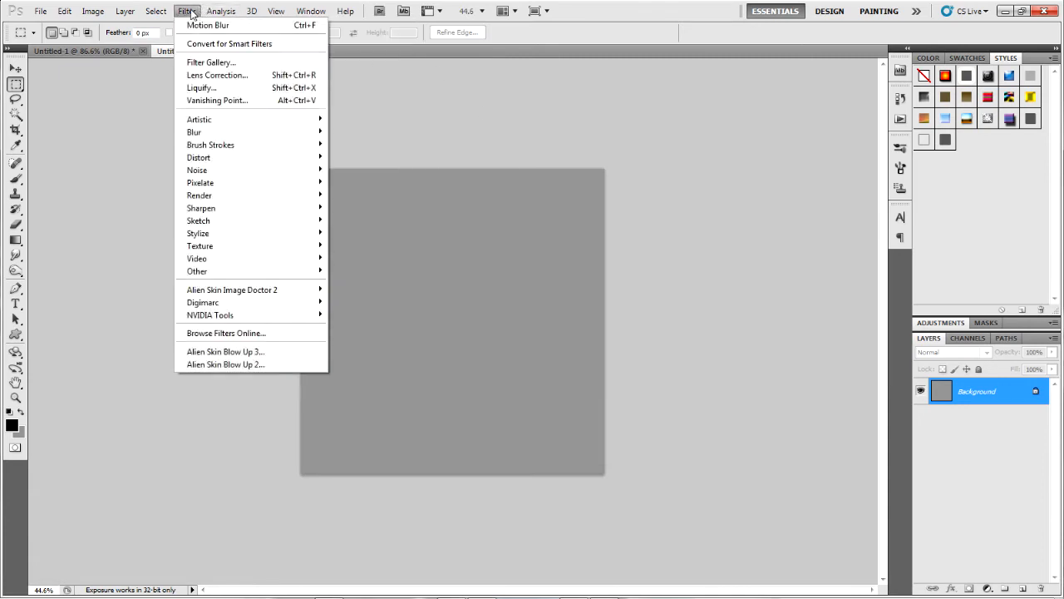
pyautogui.click(583, 121)
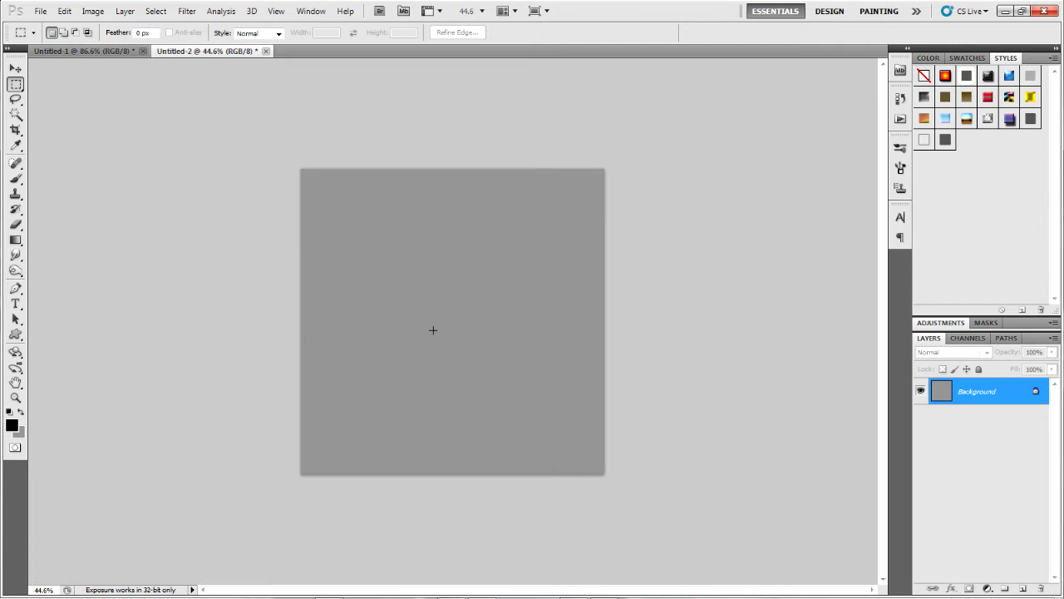
pyautogui.hotkey('ctrl', 'a')
pyautogui.hotkey('ctrl', 'd')
# Step: Set the background color to saturated blue (002aff) and fill the canvas with it
pyautogui.click(21, 413)
pyautogui.click(21, 412)
pyautogui.click(24, 433)
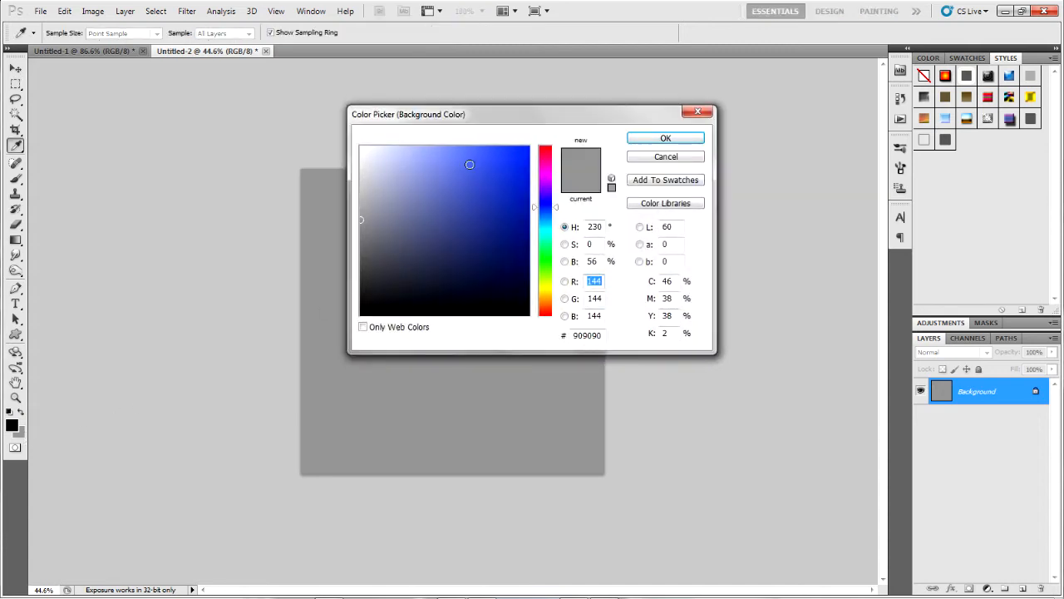
pyautogui.moveTo(470, 164); pyautogui.dragTo(691, 143)
pyautogui.click(691, 143)
pyautogui.press('m')
pyautogui.hotkey('ctrl', 'BackSpace')
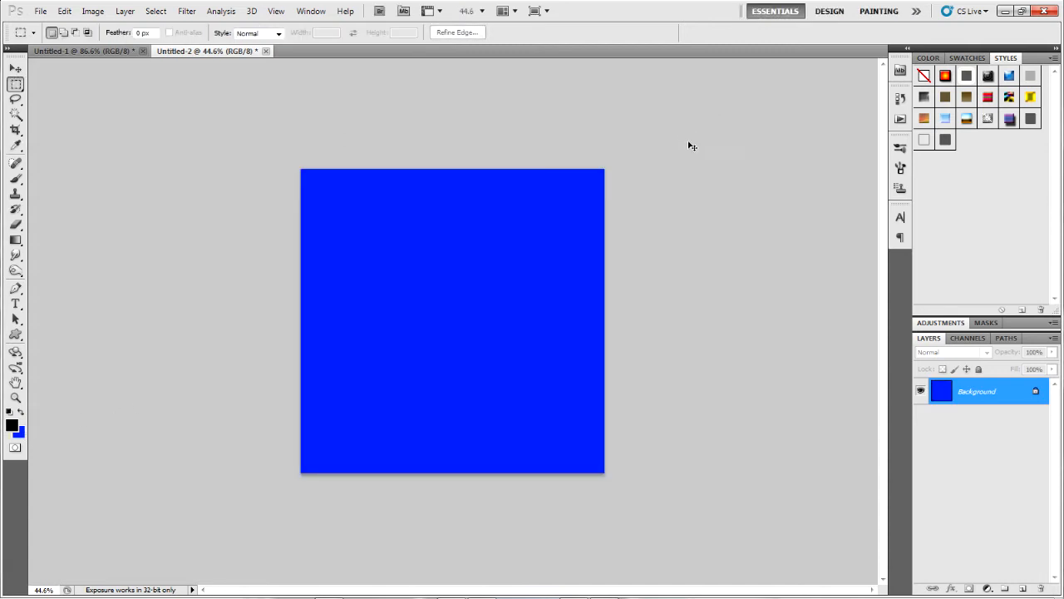
# Step: Set the background color to white and fill the whole canvas with it
pyautogui.click(23, 436)
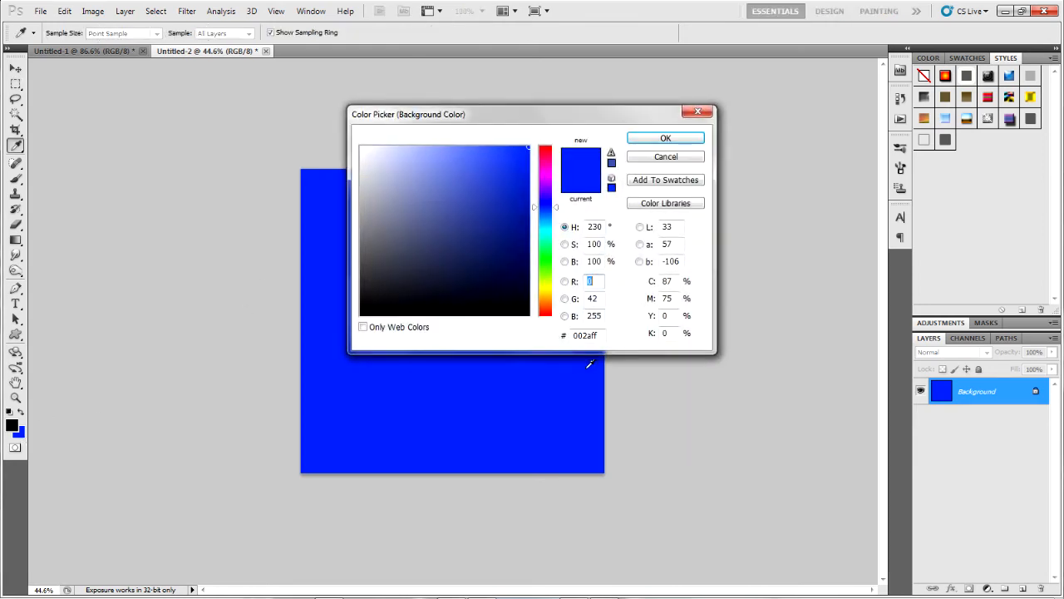
pyautogui.moveTo(461, 219); pyautogui.dragTo(147, 96)
pyautogui.click(635, 137)
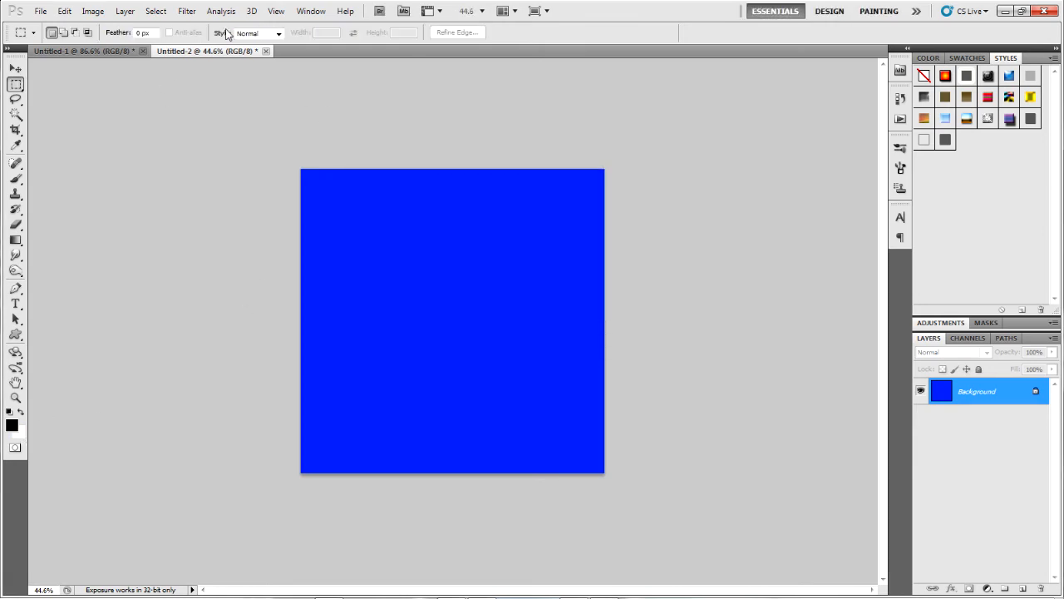
pyautogui.hotkey('ctrl', 'BackSpace')
# Step: Apply the Add Noise filter to the white canvas with a much higher amount, uniform distribution and monochromatic noise
pyautogui.click(169, 11)
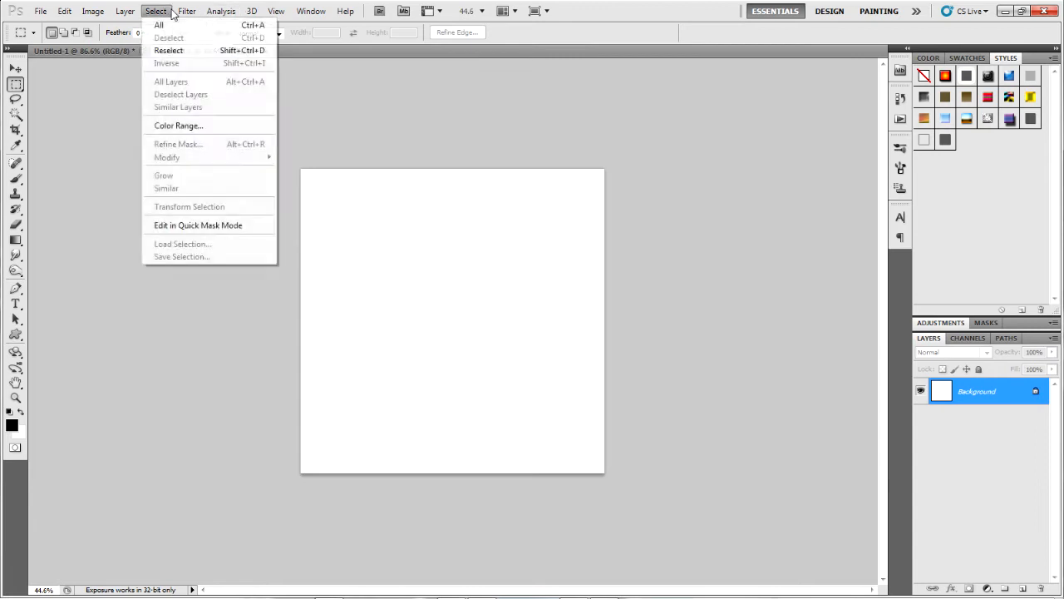
pyautogui.click(192, 11)
pyautogui.click(192, 11)
pyautogui.moveTo(249, 169)
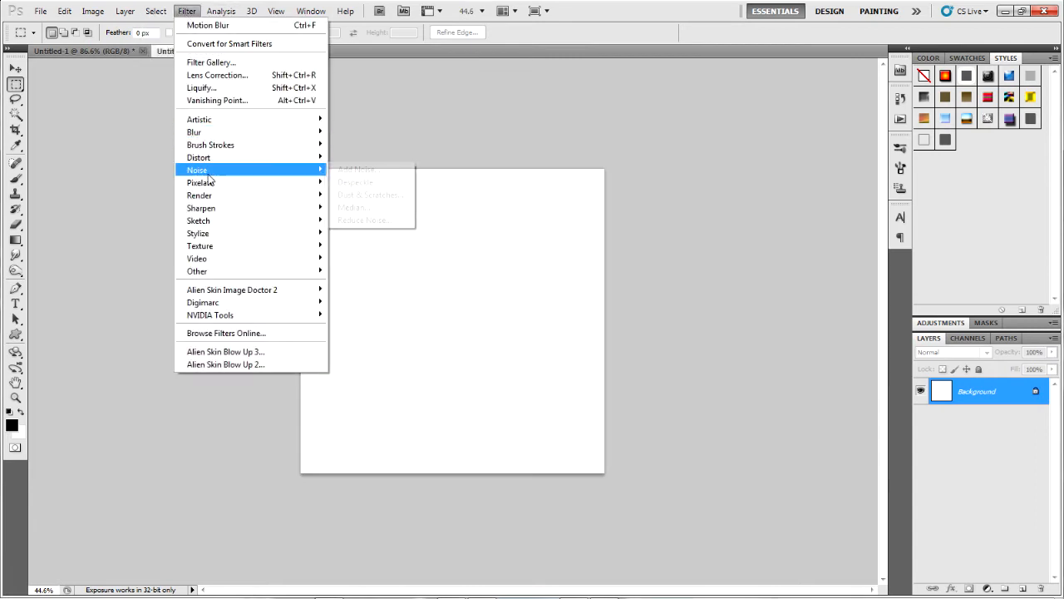
pyautogui.click(379, 180)
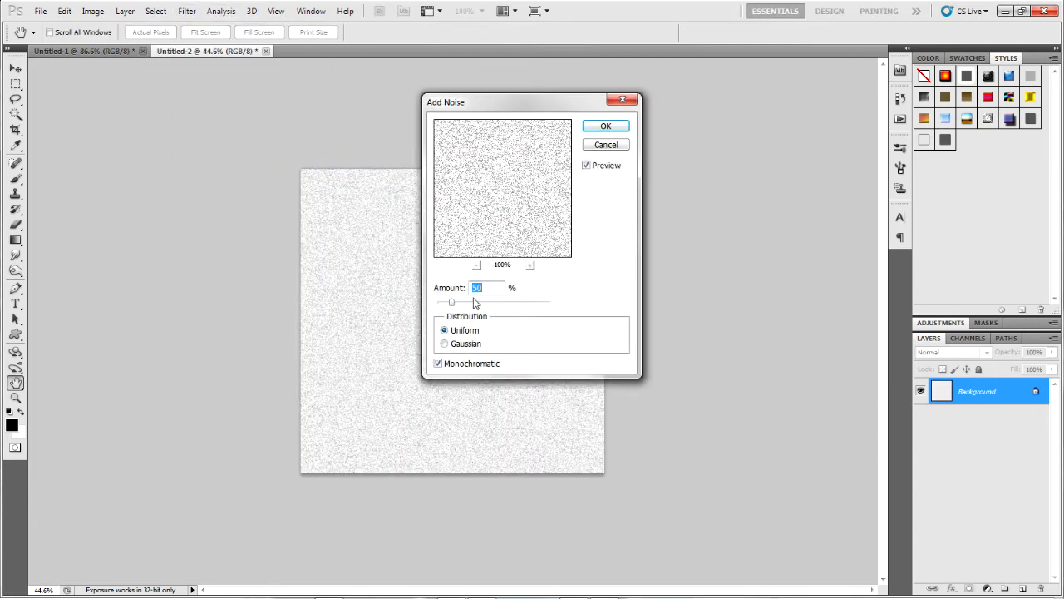
pyautogui.moveTo(476, 303); pyautogui.dragTo(487, 306)
pyautogui.click(605, 126)
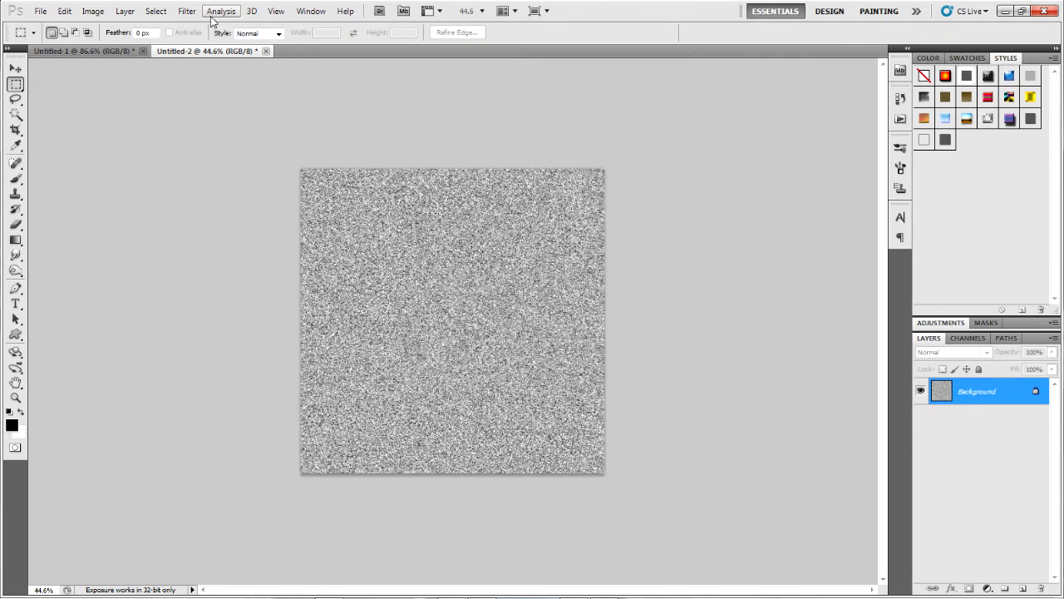
# Step: Try a Motion Blur on the dense noise at 90° with a distance of 999 pixels, and undo it
pyautogui.click(186, 10)
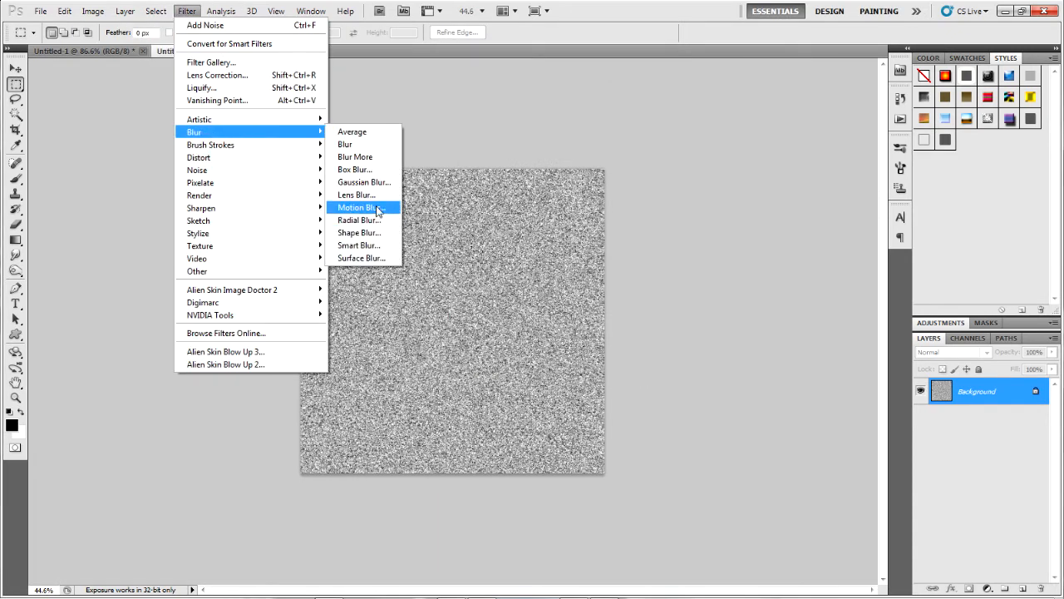
pyautogui.click(361, 208)
pyautogui.moveTo(796, 287); pyautogui.dragTo(797, 281)
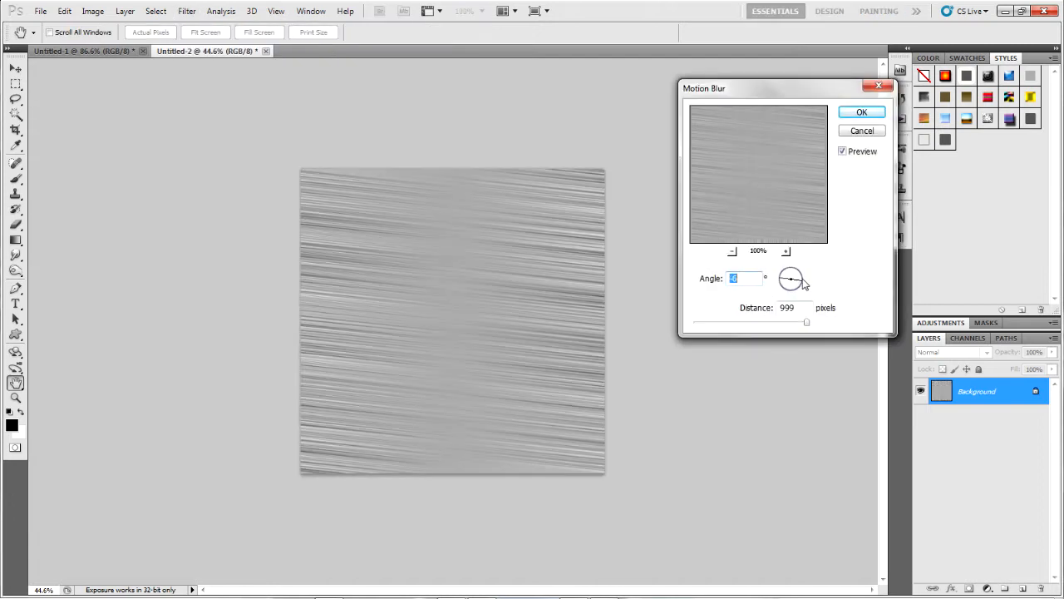
pyautogui.write('90')
pyautogui.press('Return')
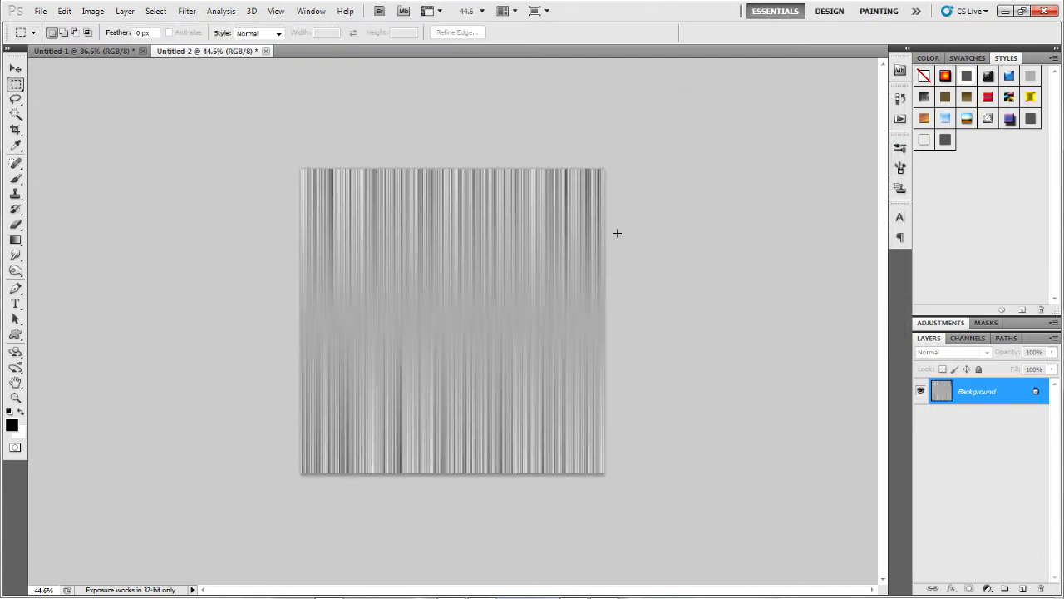
pyautogui.hotkey('ctrl', 'z')
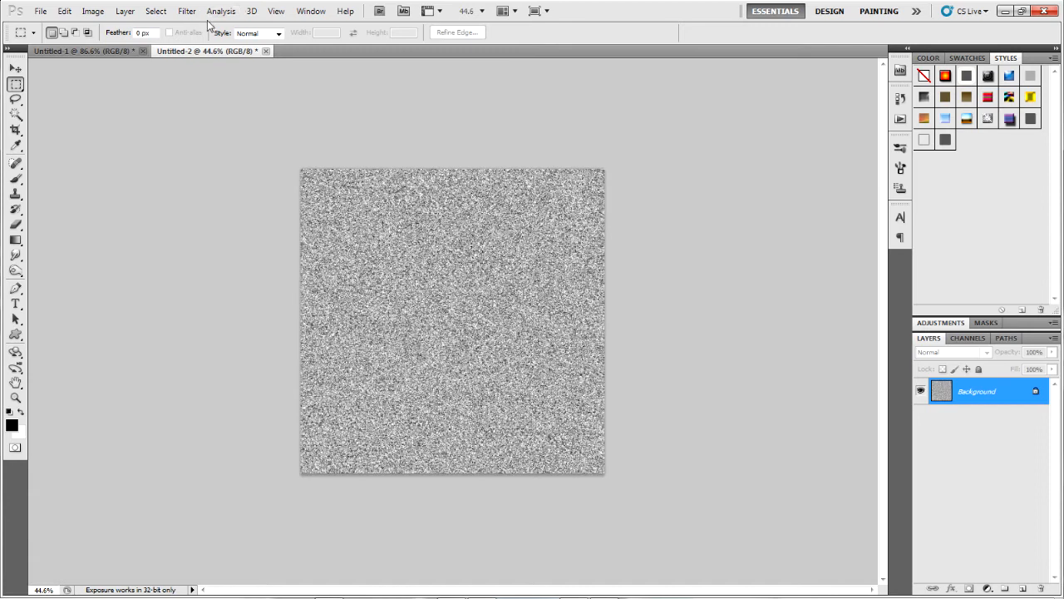
# Step: Start a Motion Blur on the noise at 90°, compare short and long distances, and set the distance to 96 pixels
pyautogui.click(195, 15)
pyautogui.moveTo(242, 131)
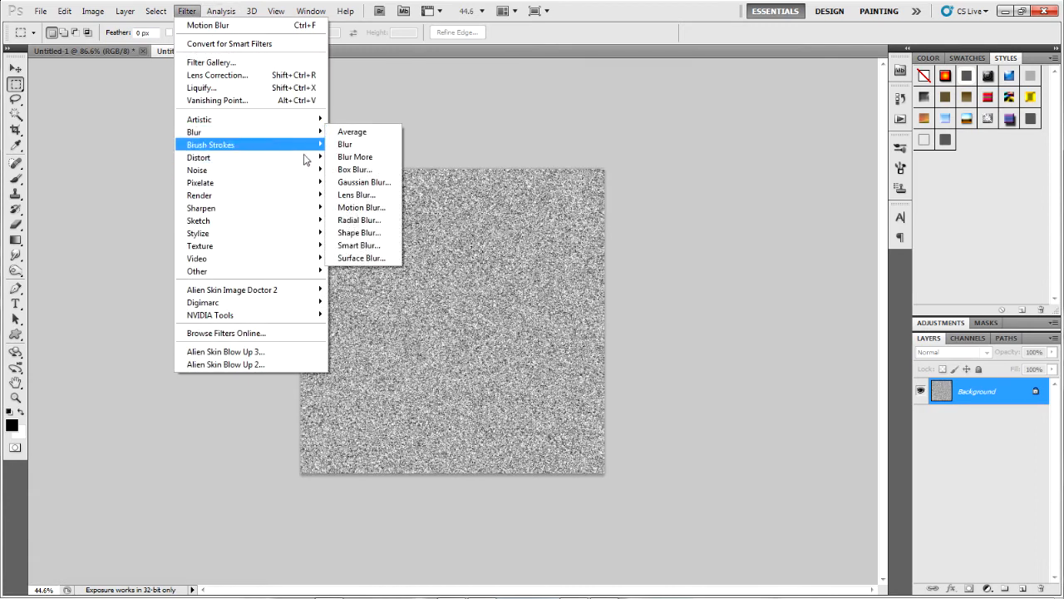
pyautogui.click(361, 207)
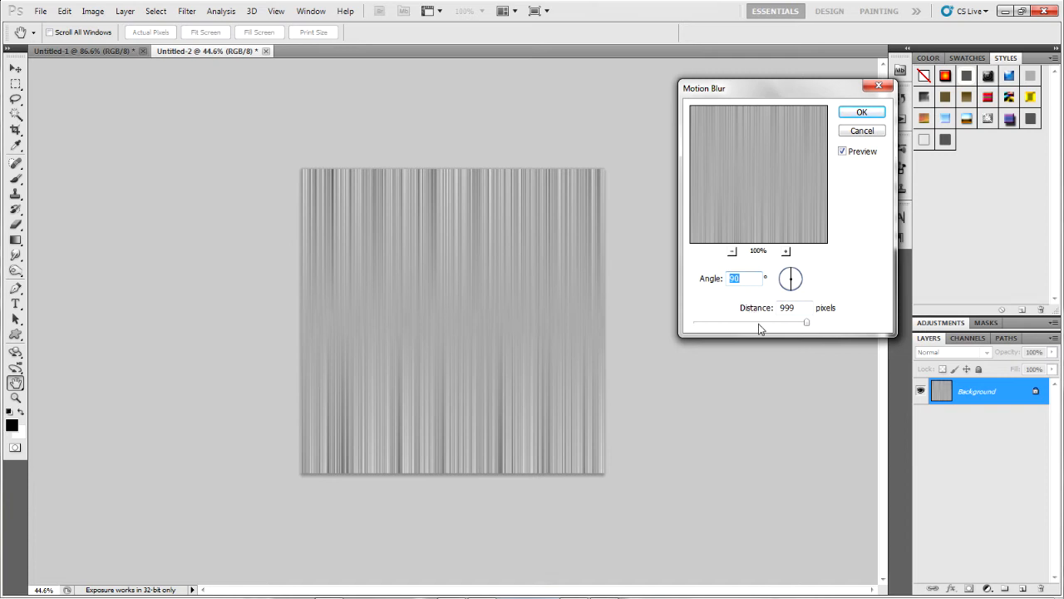
pyautogui.moveTo(758, 324)
pyautogui.mouseDown()
pyautogui.moveTo(769, 323)
pyautogui.moveTo(749, 325)
pyautogui.mouseUp()
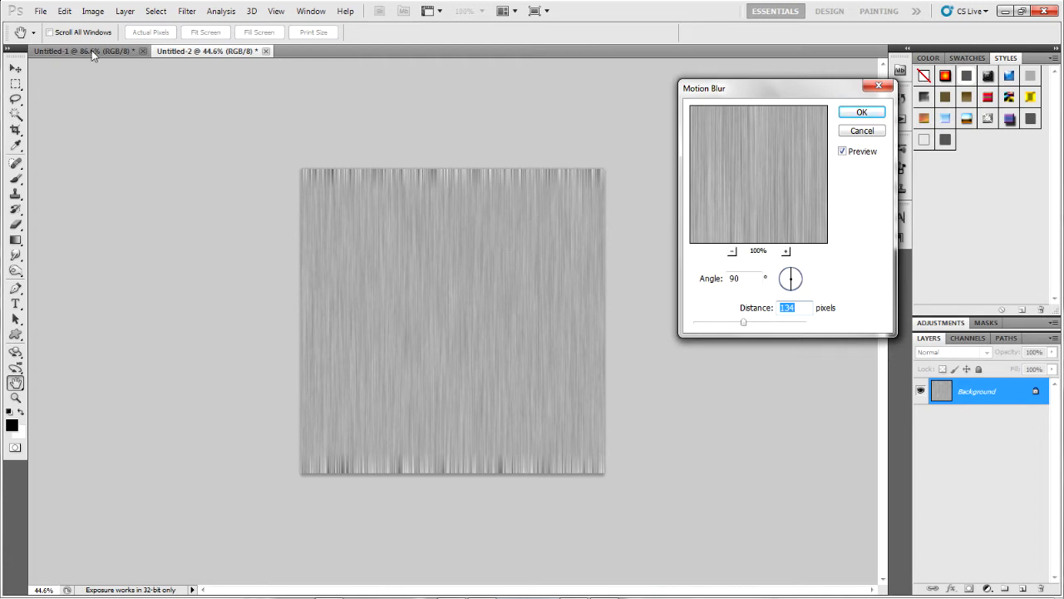
pyautogui.moveTo(796, 327); pyautogui.dragTo(842, 330)
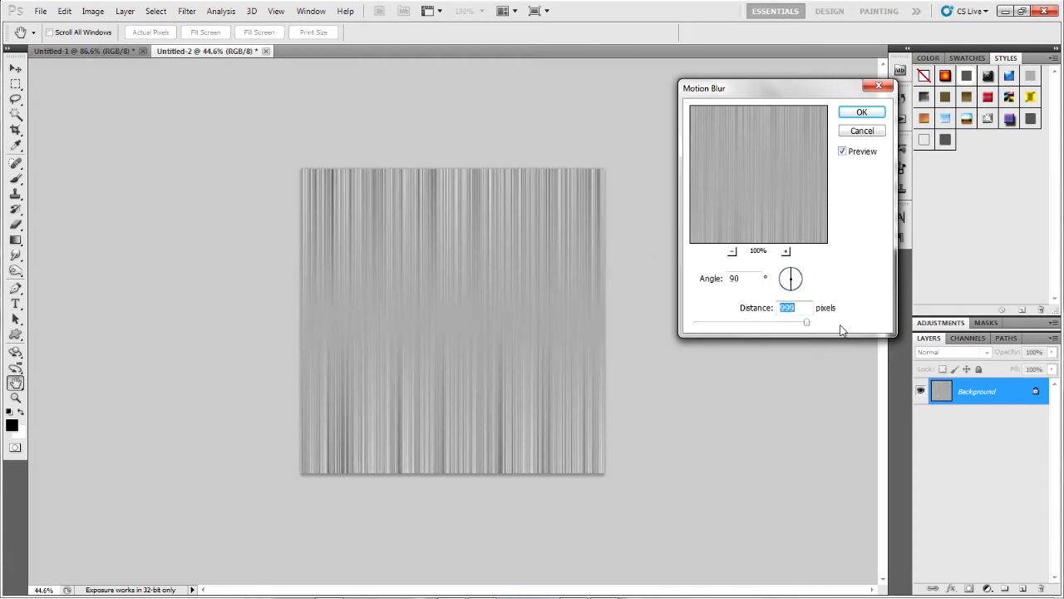
pyautogui.click(719, 320)
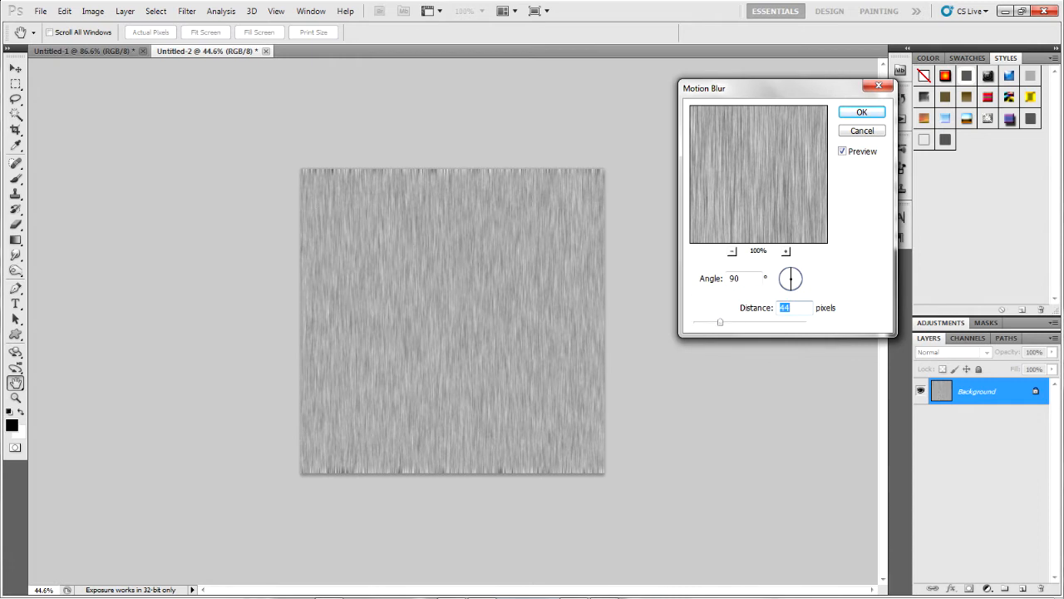
pyautogui.click(732, 324)
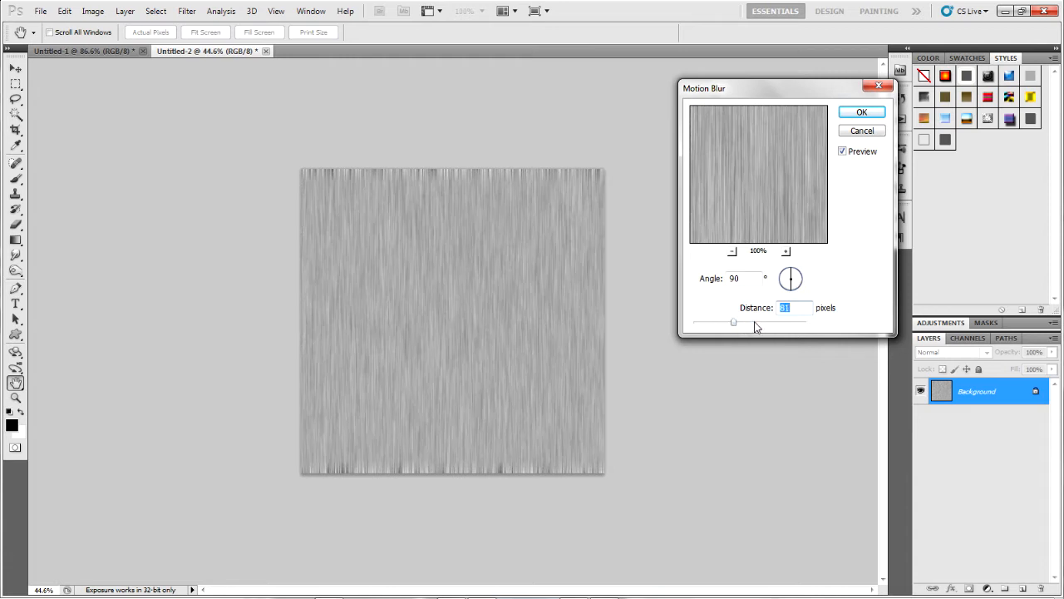
pyautogui.click(771, 325)
pyautogui.click(742, 323)
pyautogui.click(754, 324)
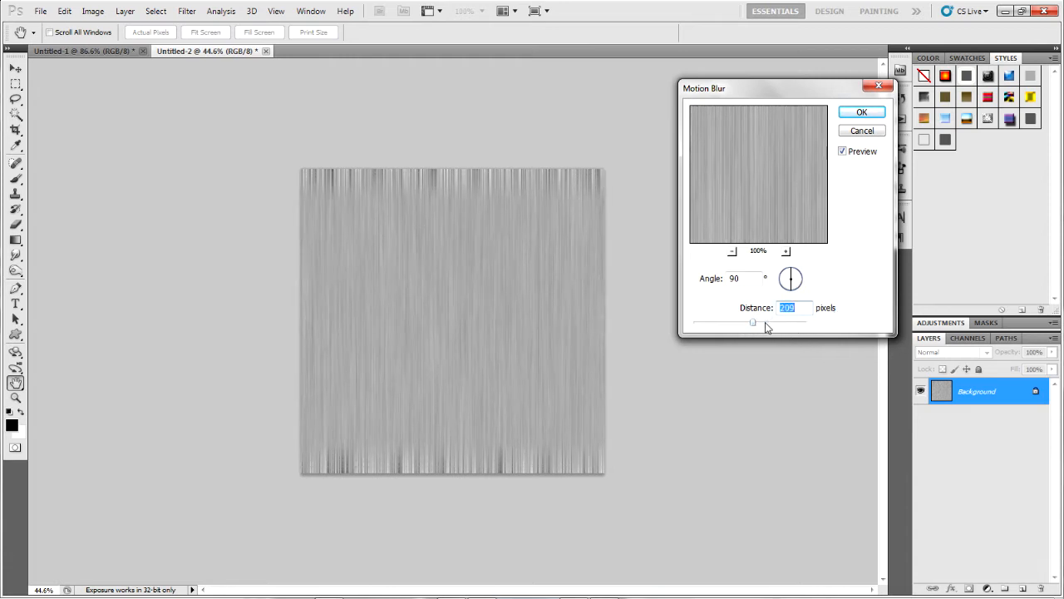
pyautogui.moveTo(753, 322); pyautogui.dragTo(740, 322)
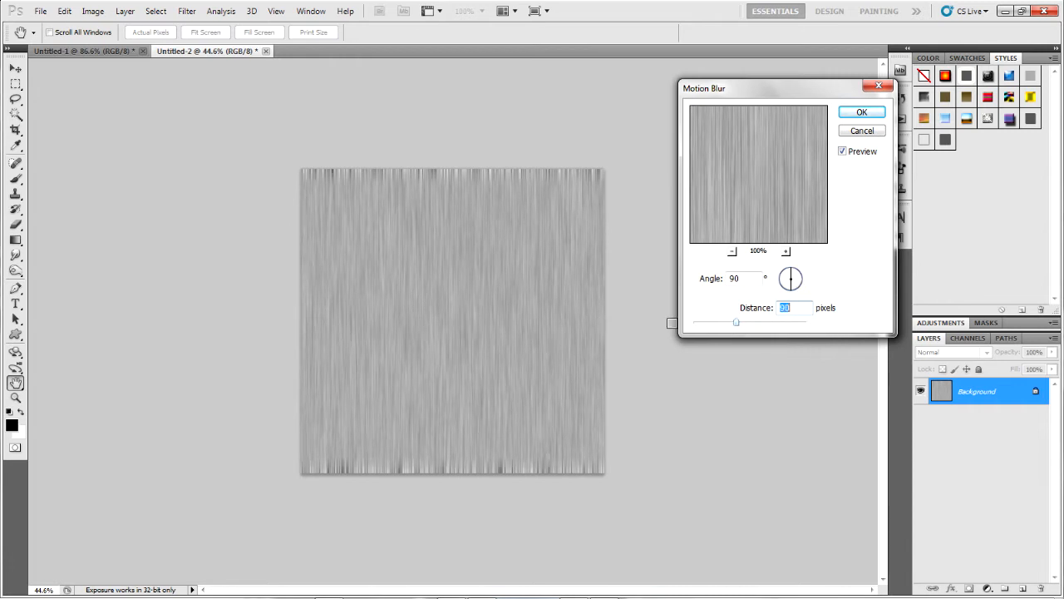
# Step: Enlarge the Motion Blur filter preview to 400% to examine the streaks up close
pyautogui.press('alt')
pyautogui.click(785, 250)
pyautogui.click(786, 251)
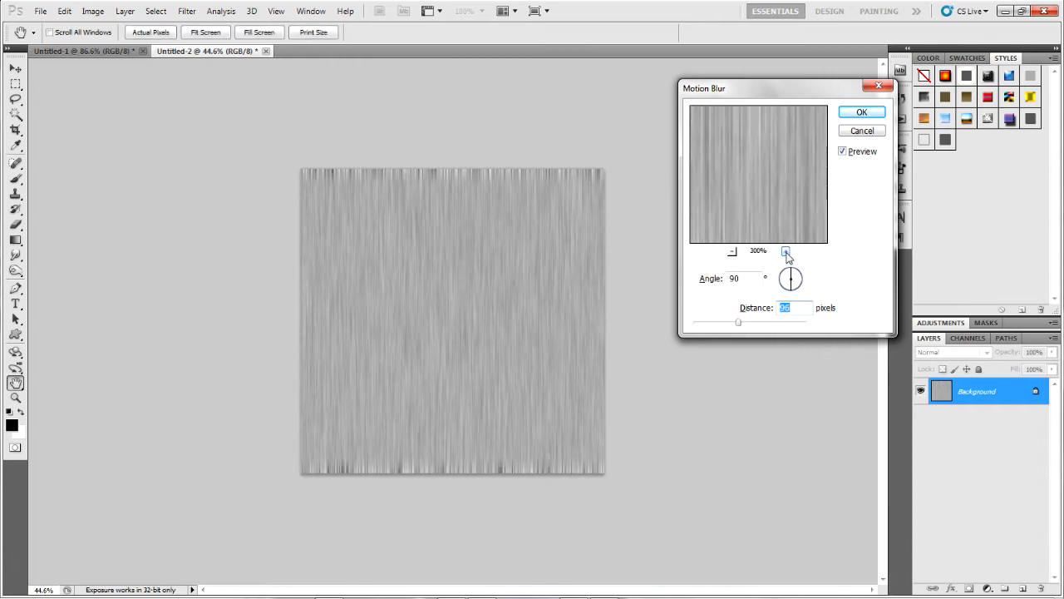
pyautogui.click(786, 250)
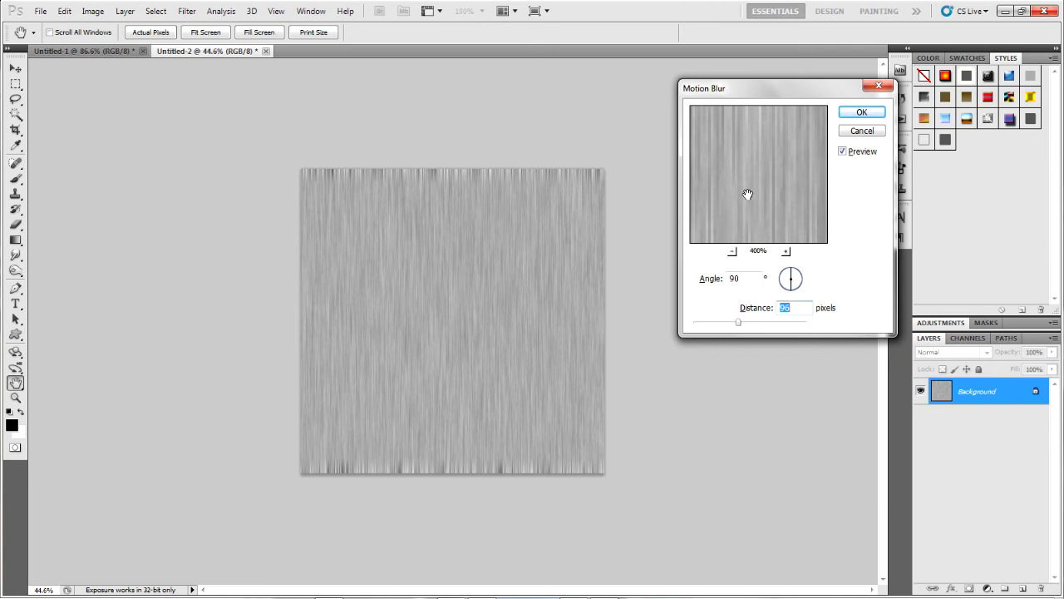
# Step: Compare long and short Motion Blur distances at 100% preview and apply the vertical blur with a short distance
pyautogui.click(732, 251)
pyautogui.click(799, 321)
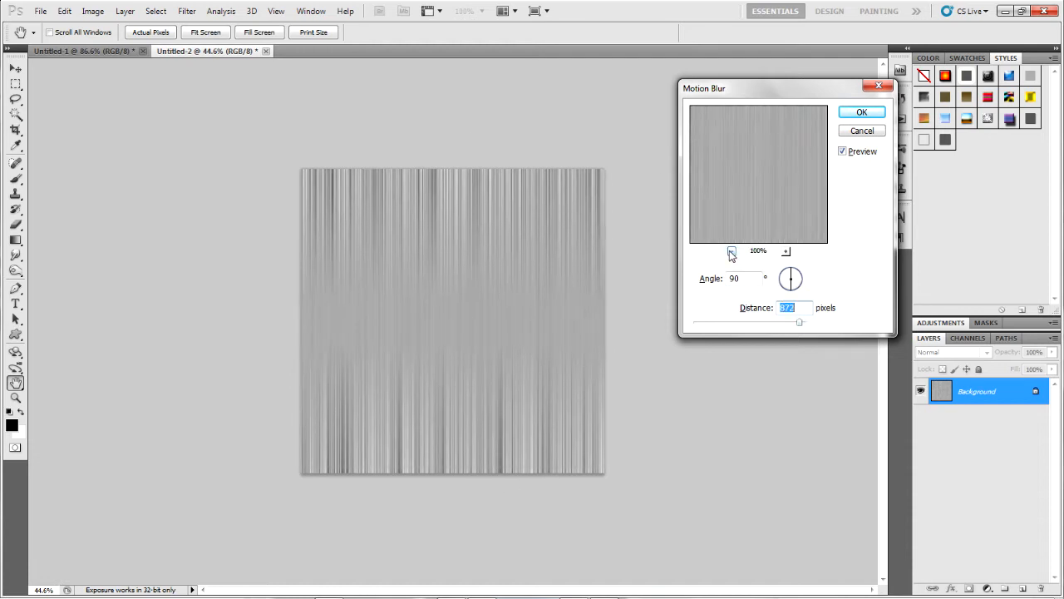
pyautogui.click(761, 322)
pyautogui.click(727, 323)
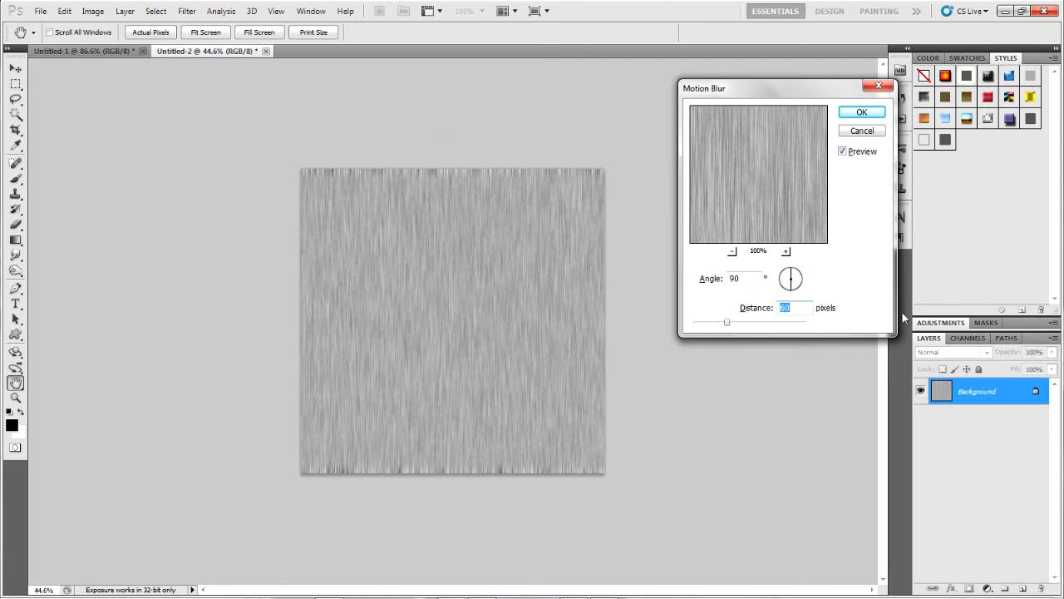
pyautogui.click(736, 324)
pyautogui.moveTo(752, 325)
pyautogui.mouseDown()
pyautogui.moveTo(760, 327)
pyautogui.moveTo(729, 325)
pyautogui.mouseUp()
pyautogui.click(864, 109)
# Step: Select a full-width rectangular strip covering the uneven streaks along the texture's top edge
pyautogui.scroll(5, 369, 366)
pyautogui.scroll(-1, 233, 169)
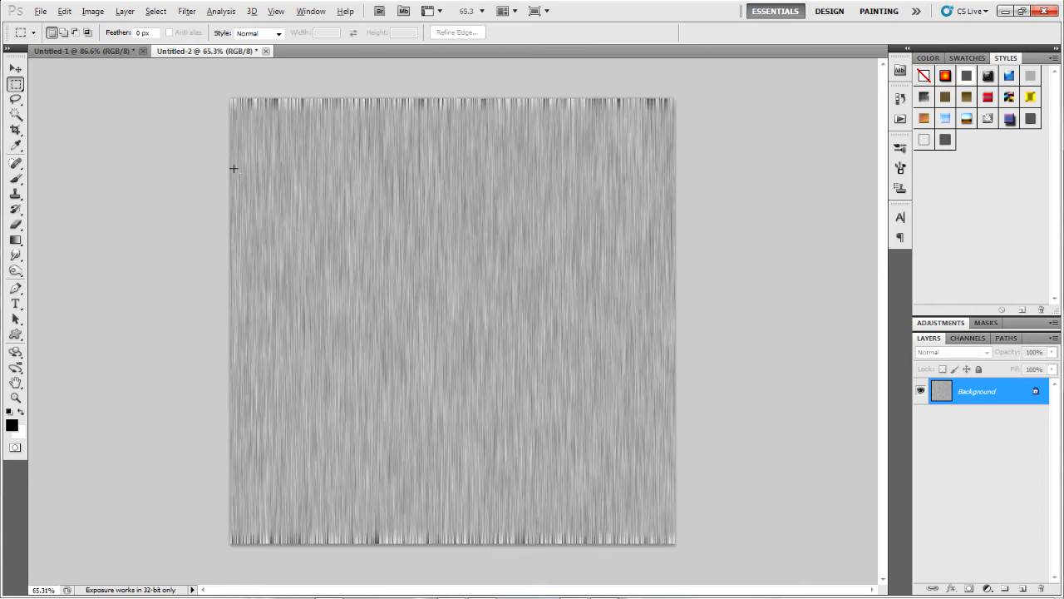
pyautogui.press('alt')
pyautogui.moveTo(228, 96)
pyautogui.mouseDown()
pyautogui.moveTo(277, 116)
pyautogui.moveTo(743, 134)
pyautogui.moveTo(215, 97)
pyautogui.mouseUp()
pyautogui.moveTo(715, 135); pyautogui.dragTo(226, 97)
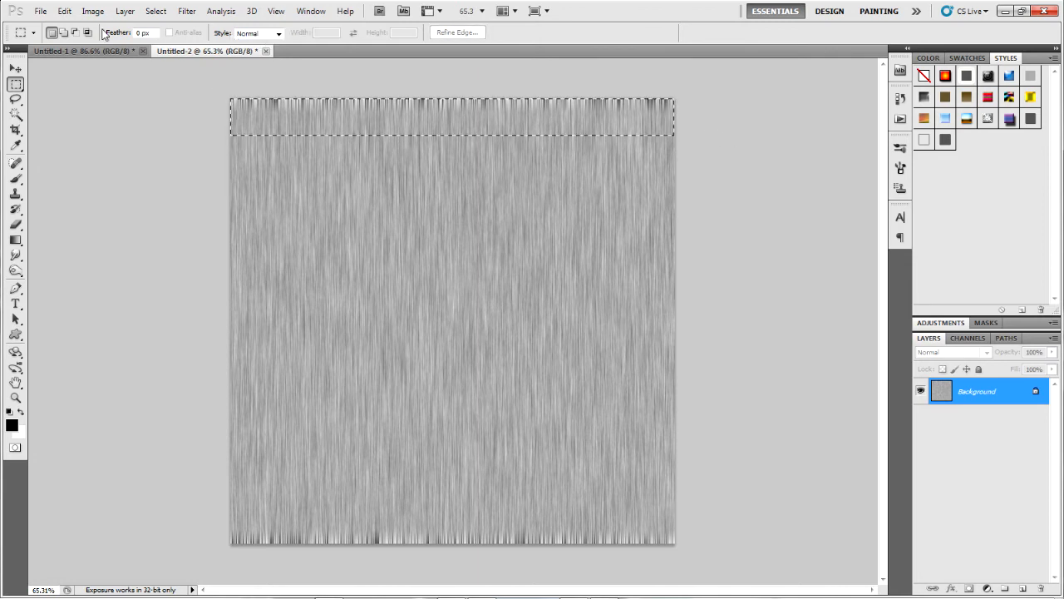
# Step: Fill the selected top strip with Content-Aware in Normal mode at 100% opacity, and deselect it
pyautogui.click(64, 11)
pyautogui.click(87, 199)
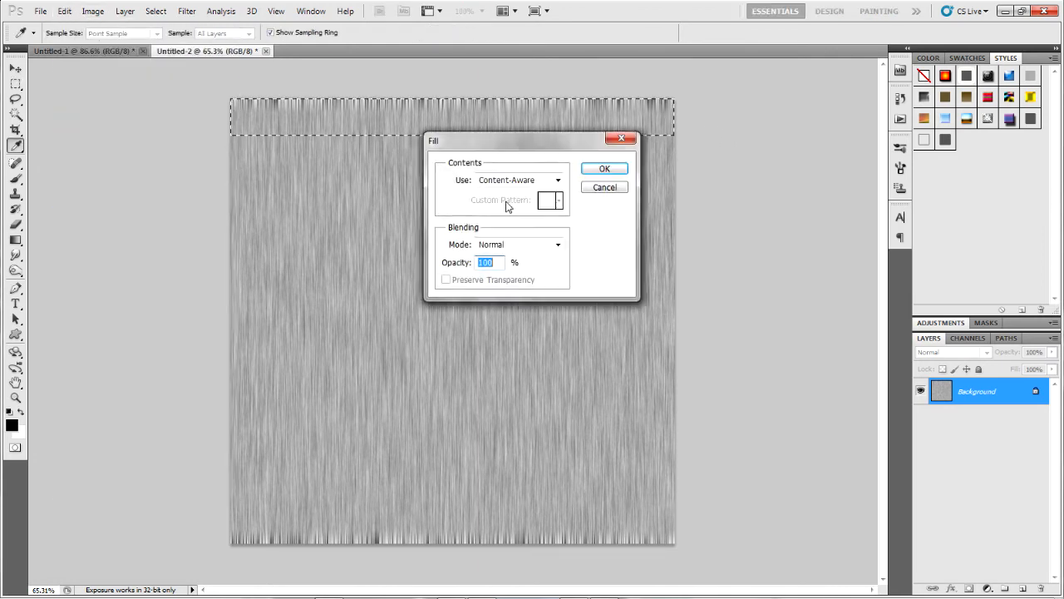
pyautogui.click(540, 180)
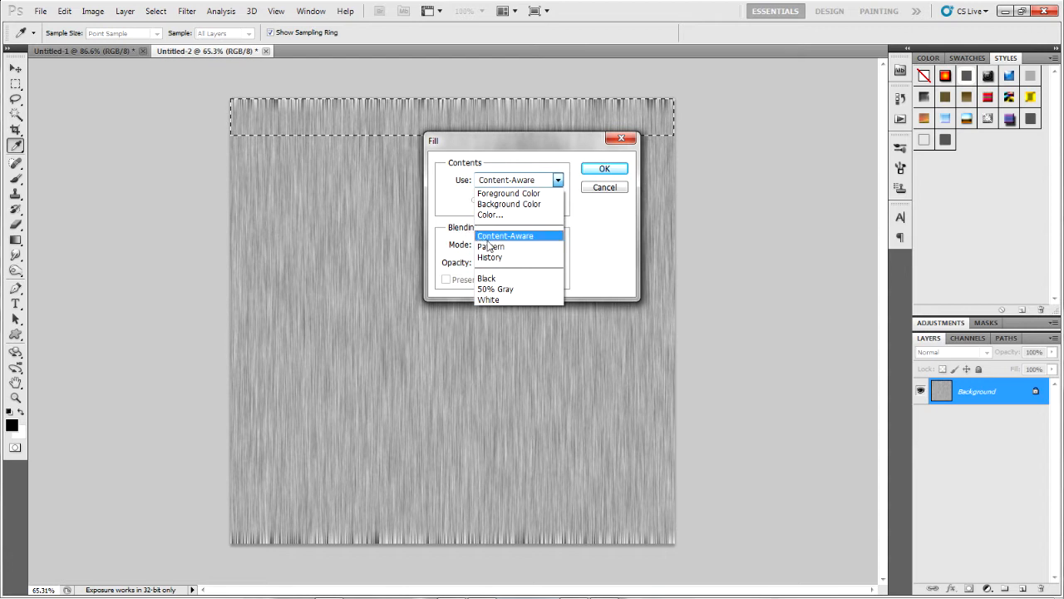
pyautogui.click(509, 236)
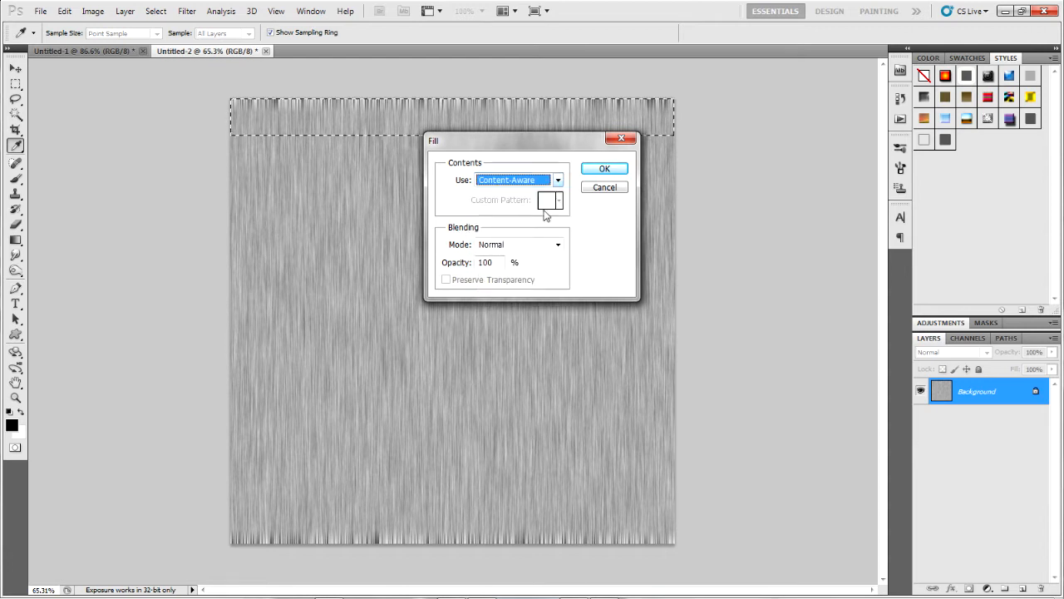
pyautogui.click(604, 169)
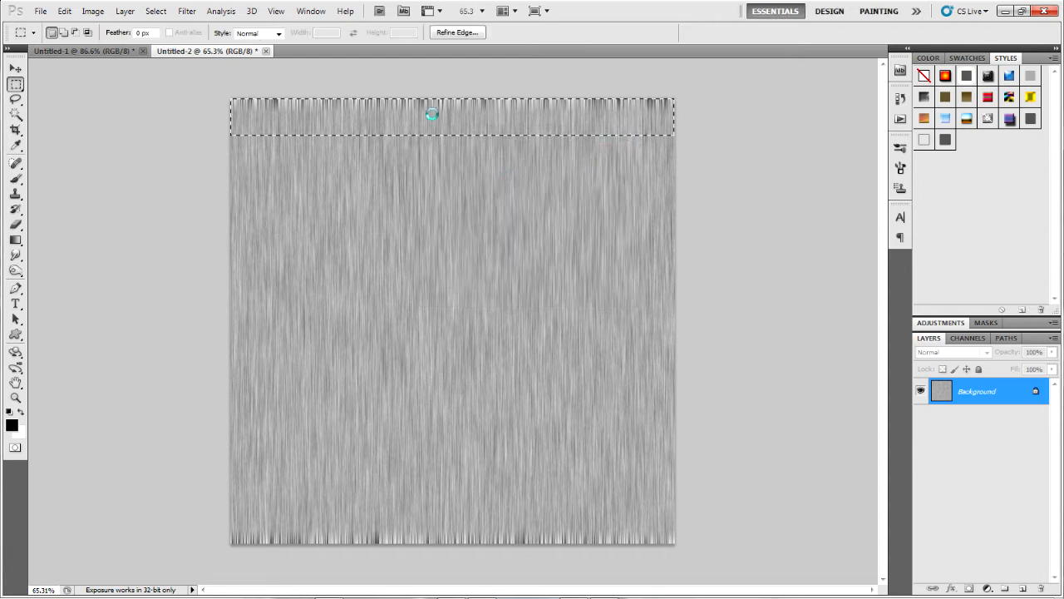
pyautogui.hotkey('ctrl', 'd')
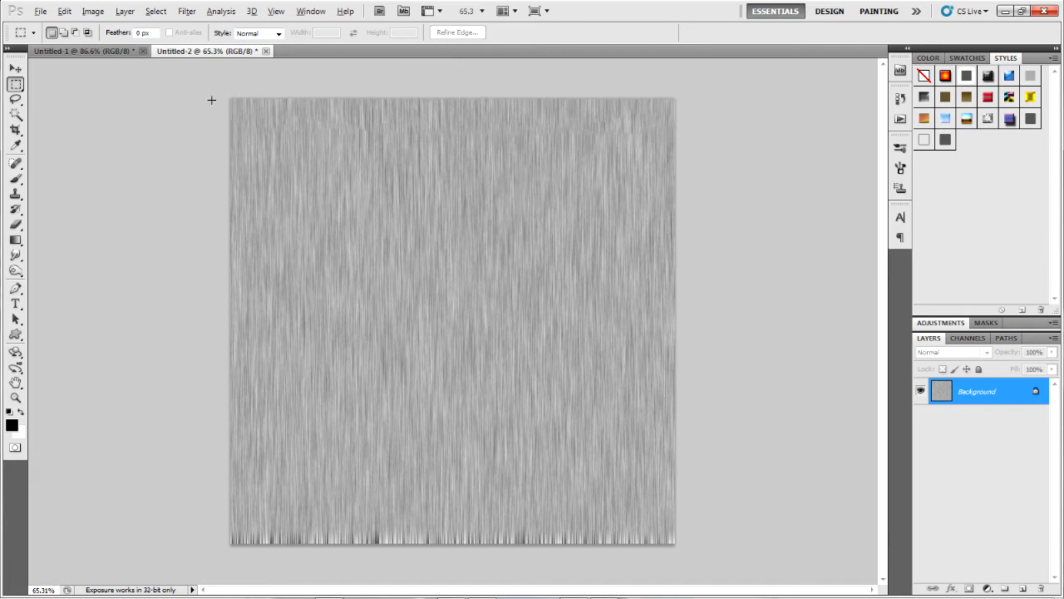
# Step: Select the uneven strip along the texture's bottom edge, fill it with Content-Aware, and deselect it
pyautogui.scroll(5, 570, 121)
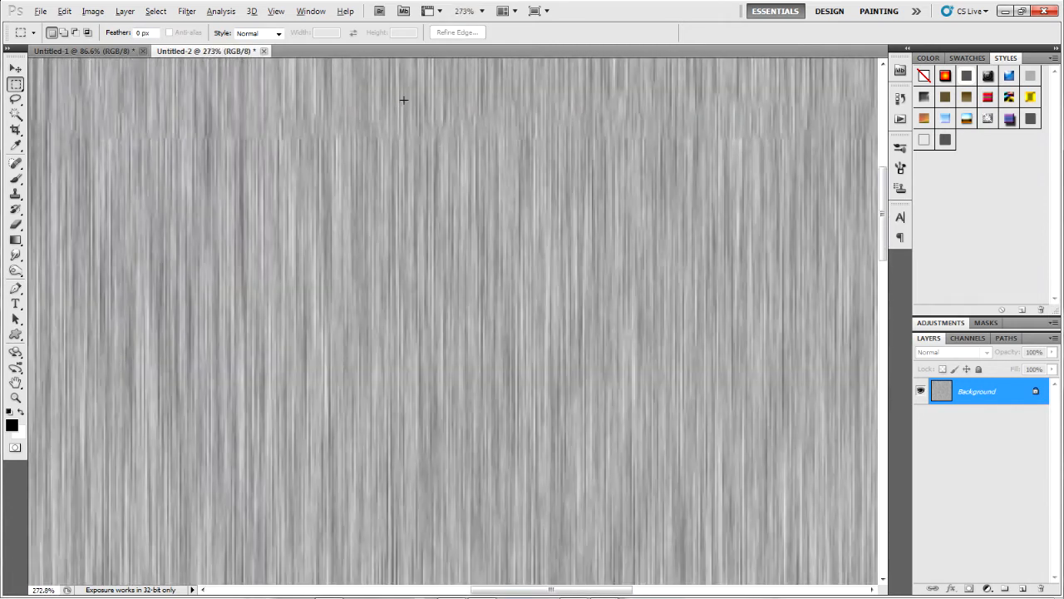
pyautogui.scroll(-7, 403, 99)
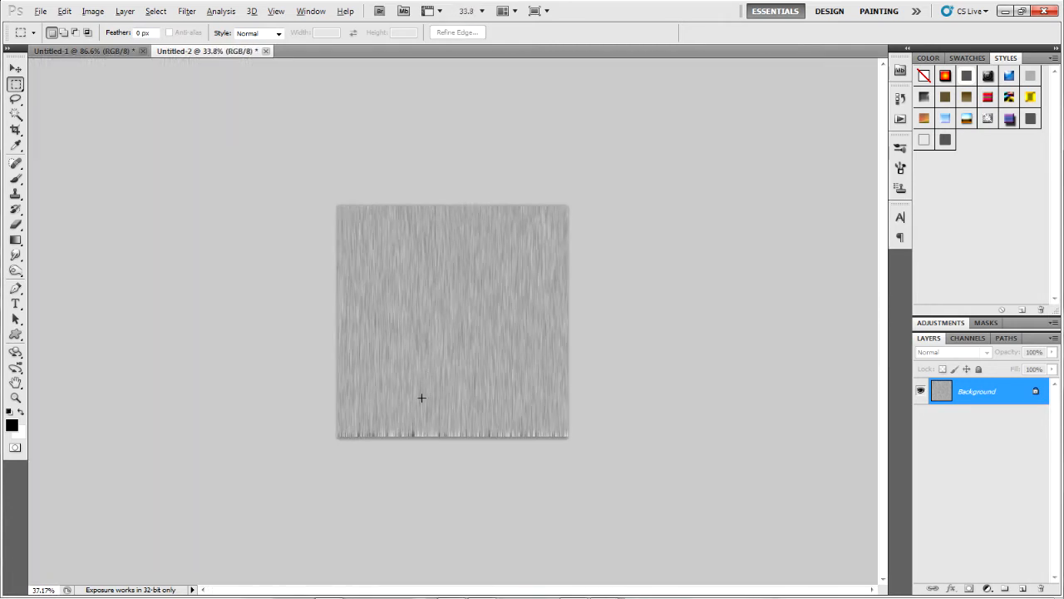
pyautogui.scroll(3, 422, 398)
pyautogui.moveTo(117, 392); pyautogui.dragTo(883, 432)
pyautogui.click(65, 11)
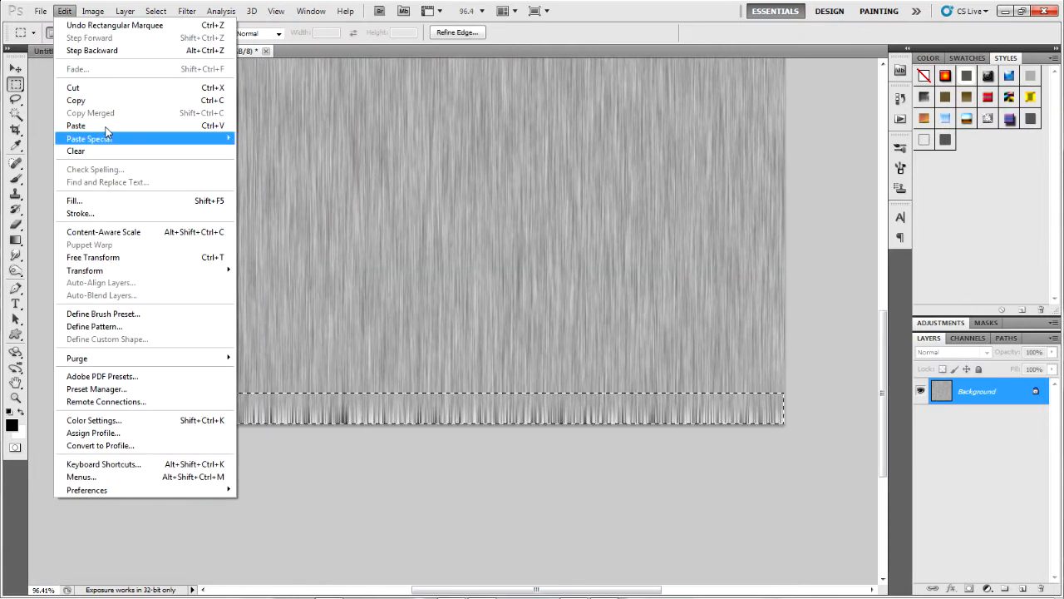
pyautogui.click(92, 201)
pyautogui.click(604, 171)
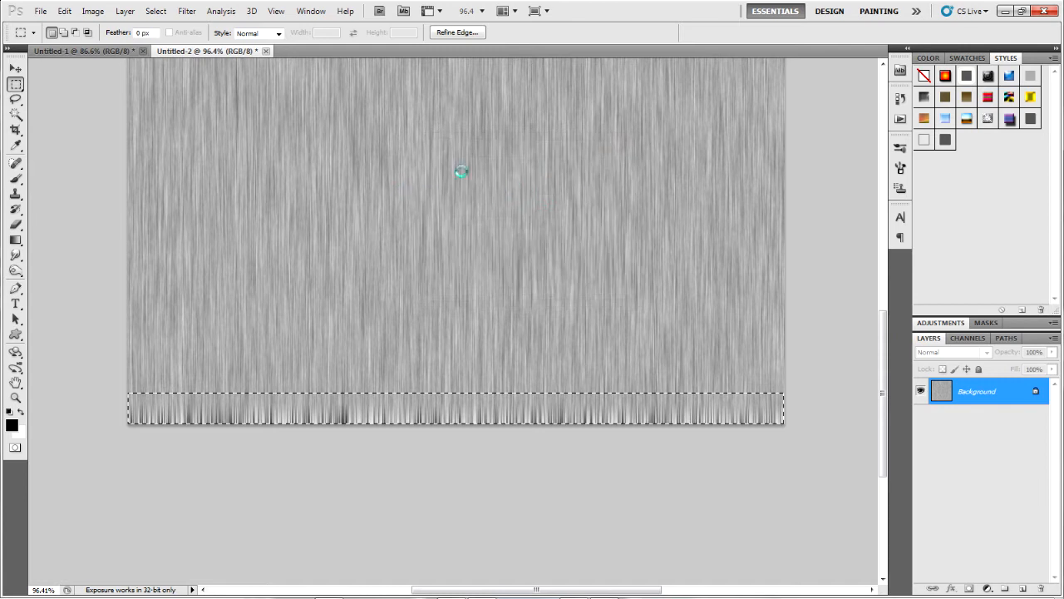
pyautogui.hotkey('ctrl', 'd')
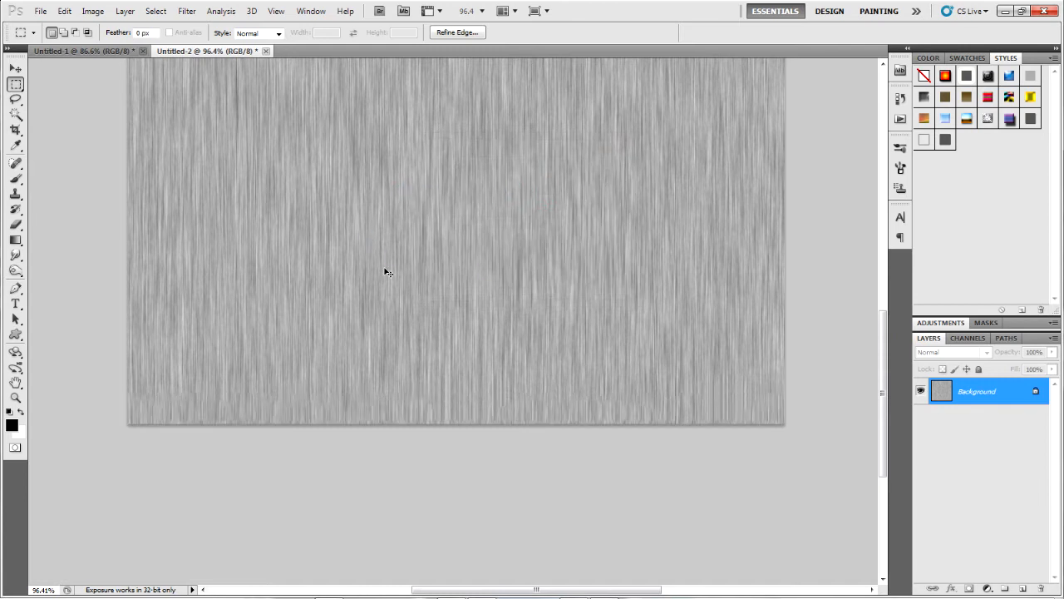
pyautogui.scroll(7, 476, 444)
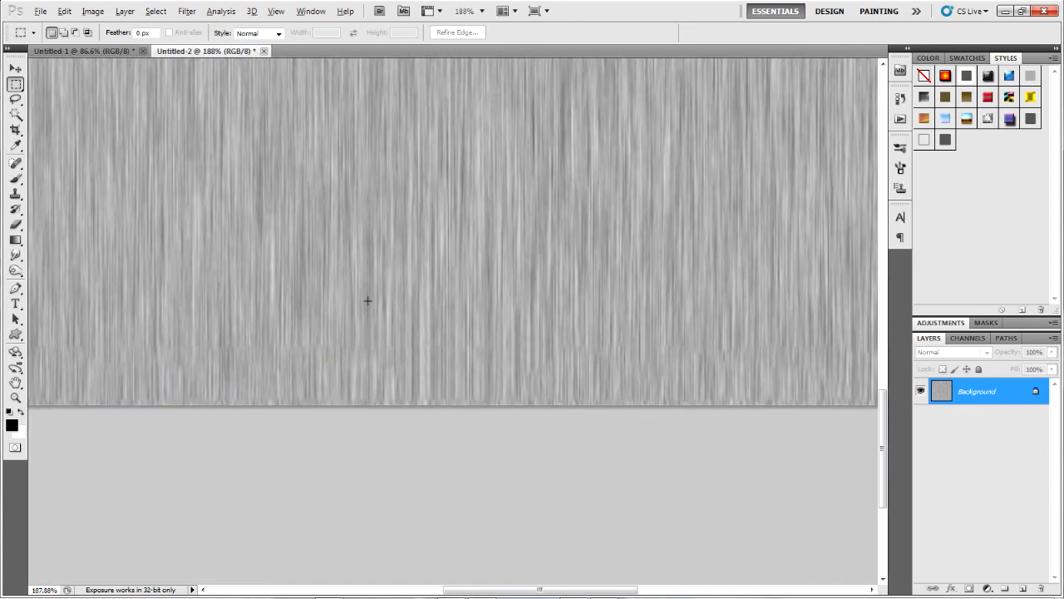
pyautogui.scroll(-6, 364, 354)
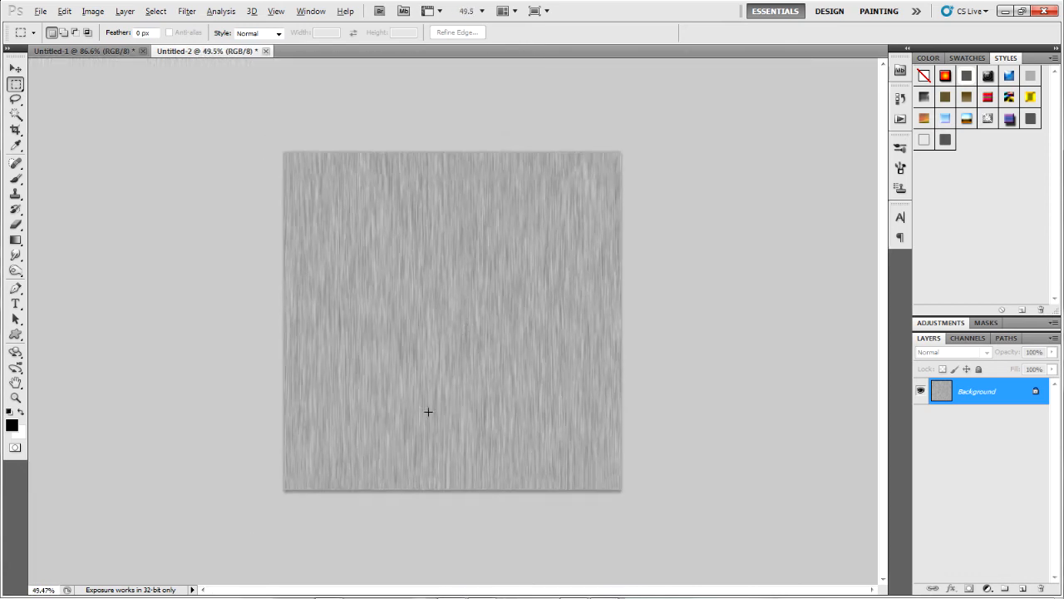
pyautogui.scroll(2, 428, 414)
pyautogui.scroll(-4, 456, 211)
pyautogui.scroll(3, 490, 342)
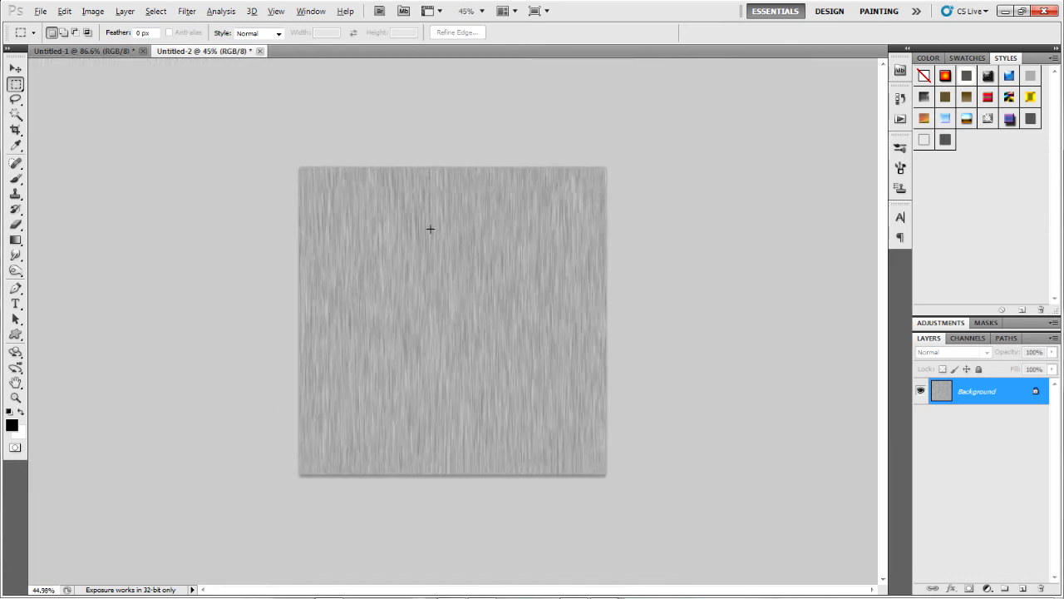
pyautogui.click(66, 10)
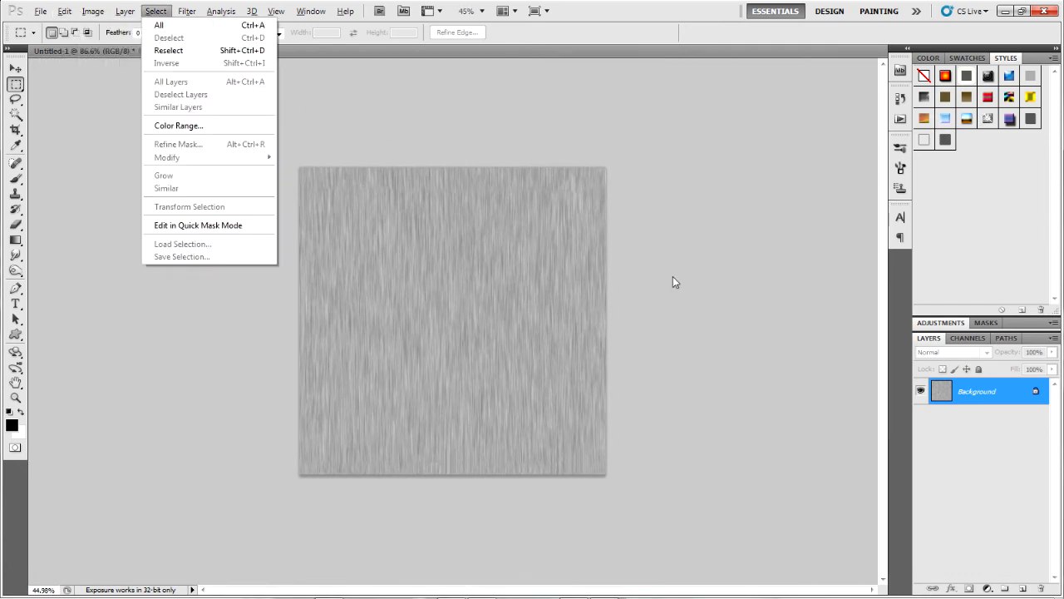
pyautogui.click(215, 241)
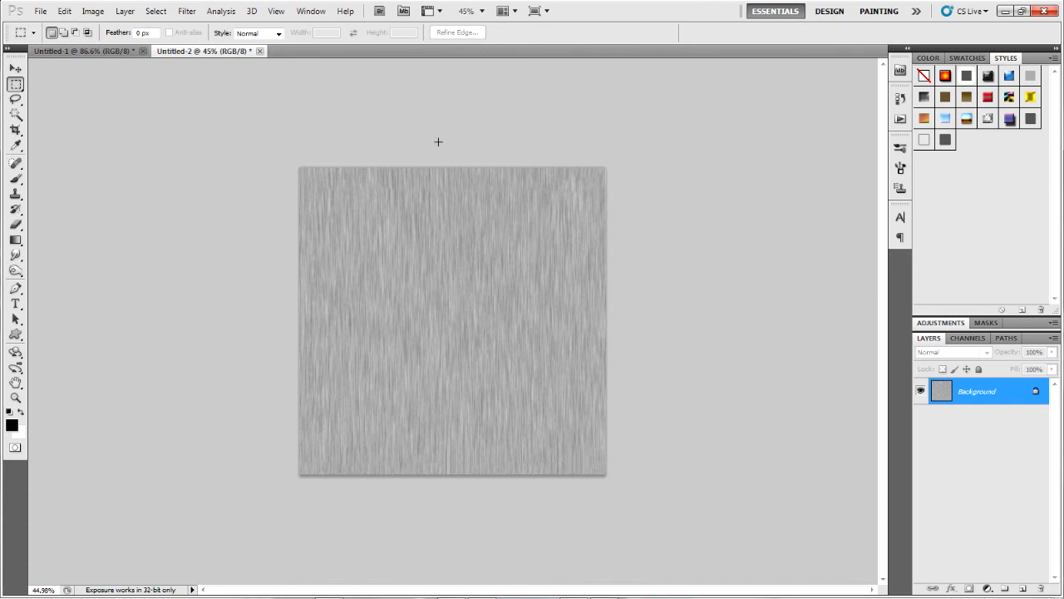
# Step: Extend the canvas to a width of 28.44 inches with the image anchored at the centre and a white extension colour
pyautogui.click(66, 12)
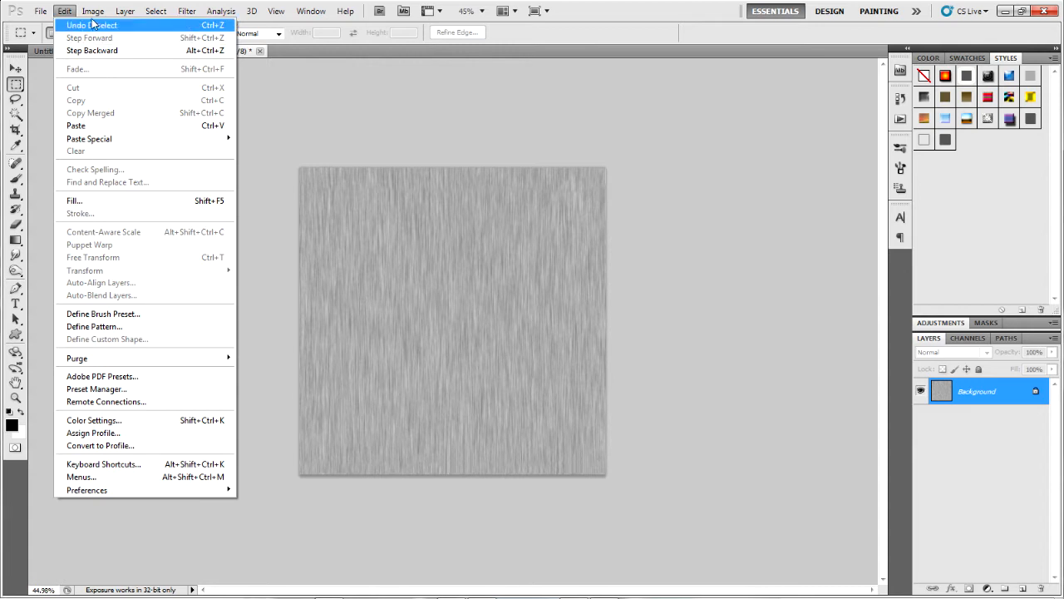
pyautogui.moveTo(86, 12)
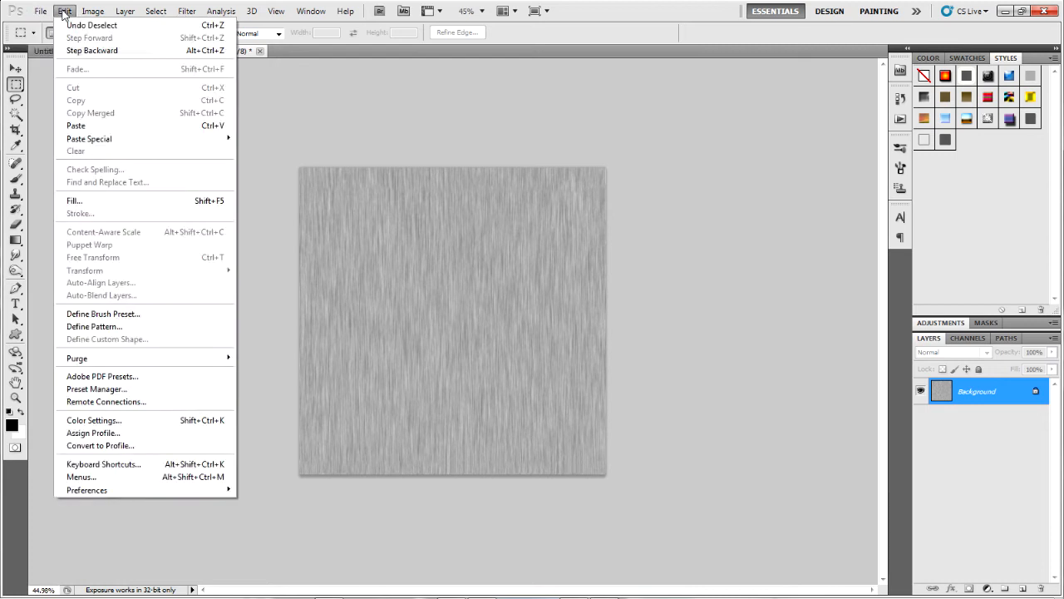
pyautogui.click(129, 119)
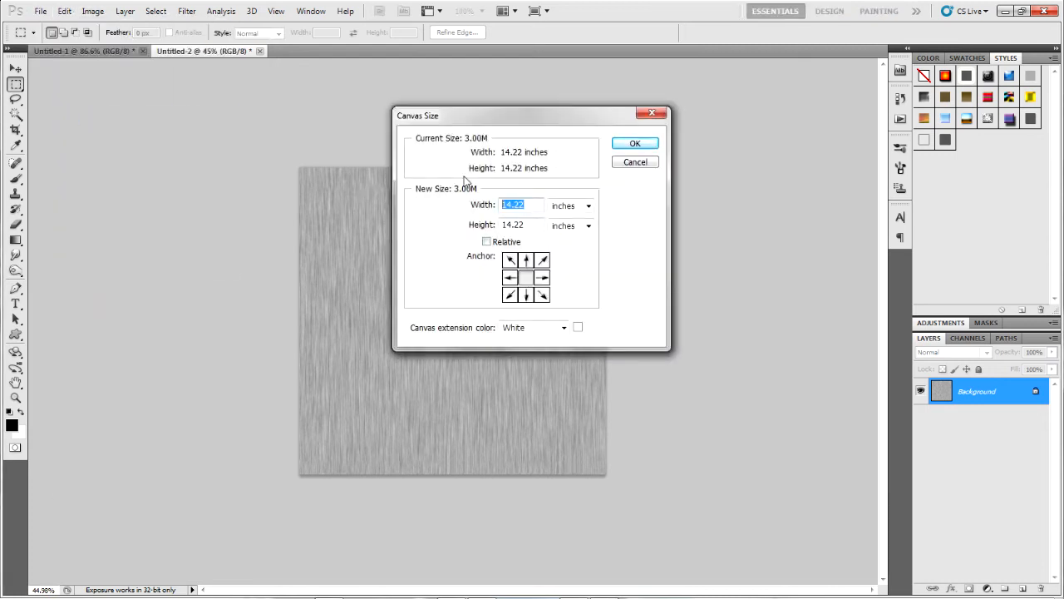
pyautogui.click(586, 205)
pyautogui.click(561, 229)
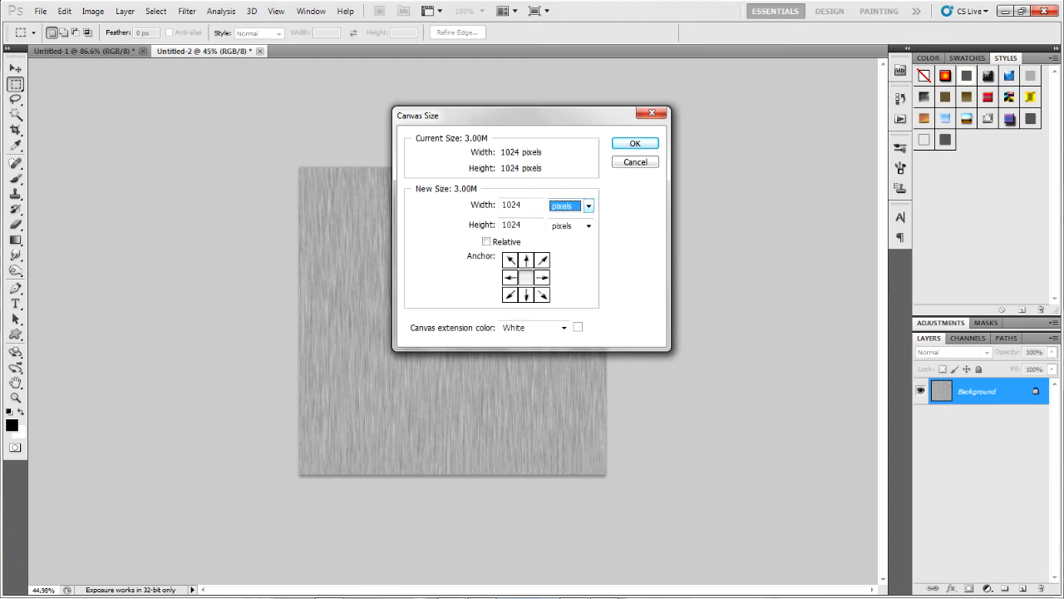
pyautogui.click(588, 205)
pyautogui.click(561, 240)
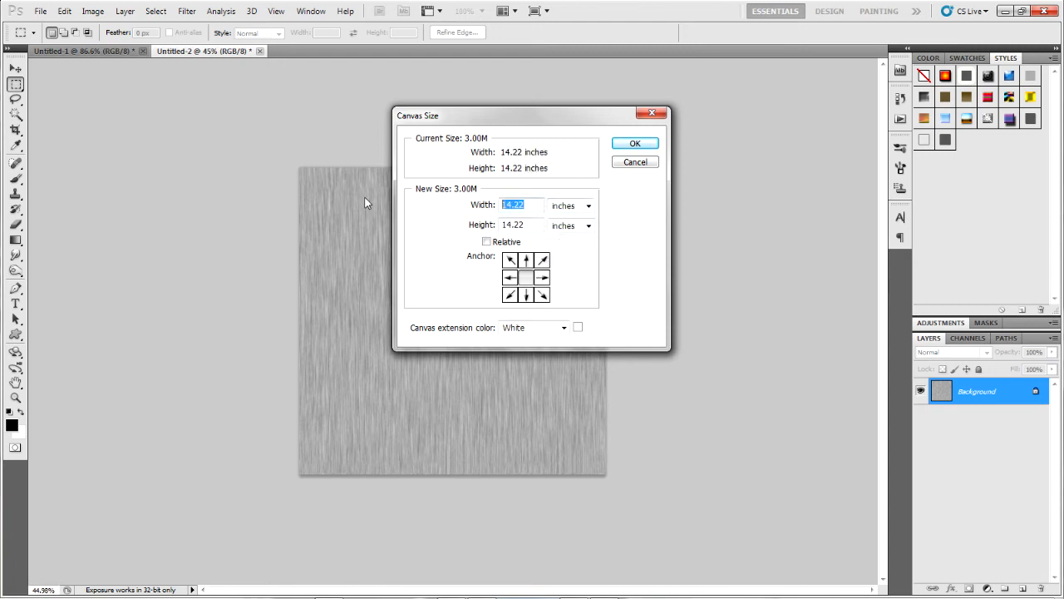
pyautogui.write('28.44')
pyautogui.press('Tab')
pyautogui.click(630, 143)
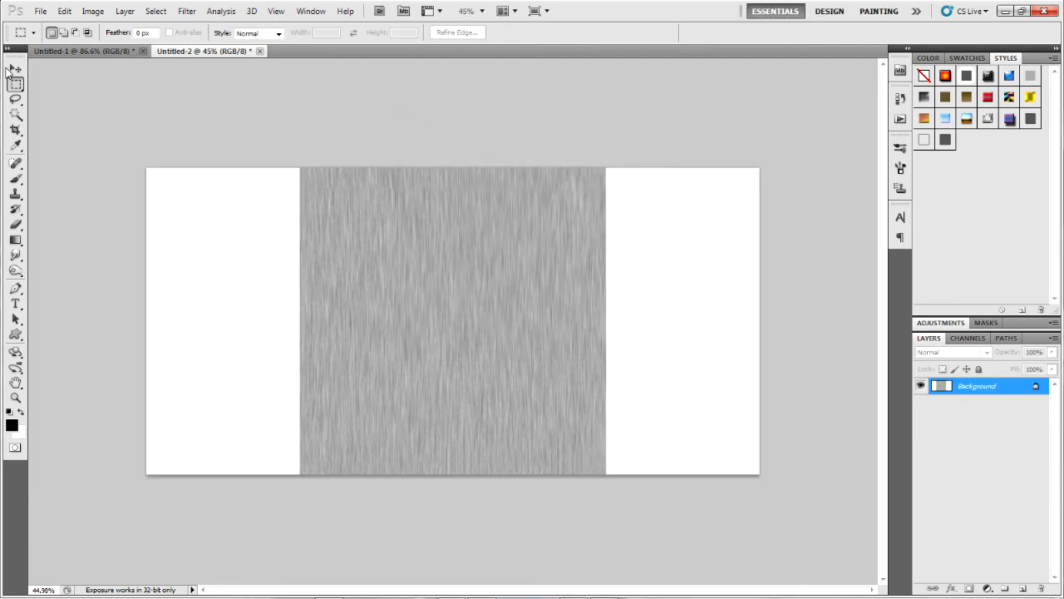
# Step: Select both white side areas with the Magic Wand and invert the selection so it covers the grey texture
pyautogui.click(15, 114)
pyautogui.click(223, 247)
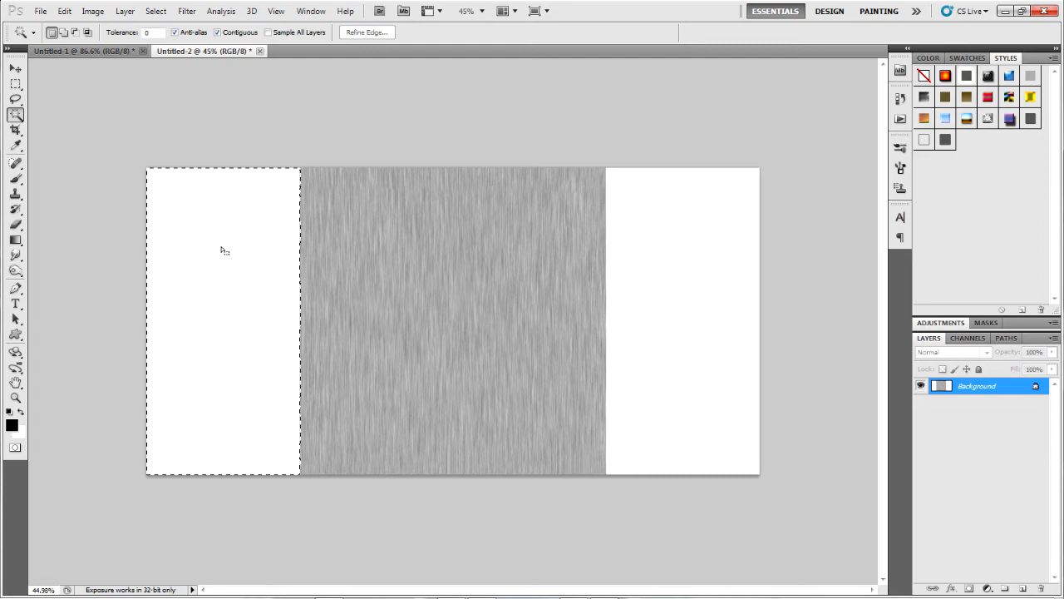
pyautogui.click(661, 251)
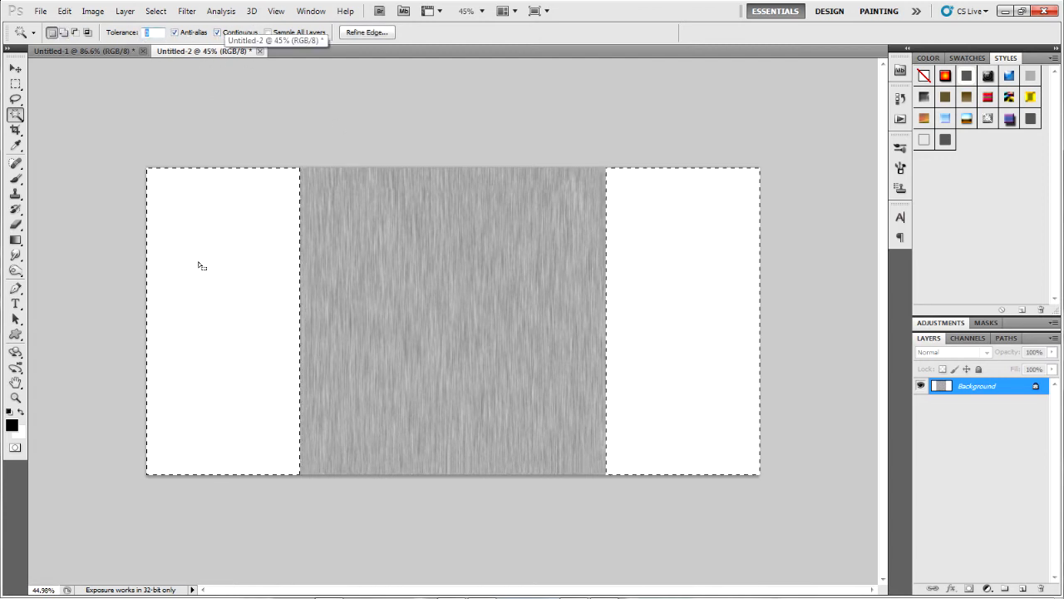
pyautogui.hotkey('ctrl', 'shift', 'i')
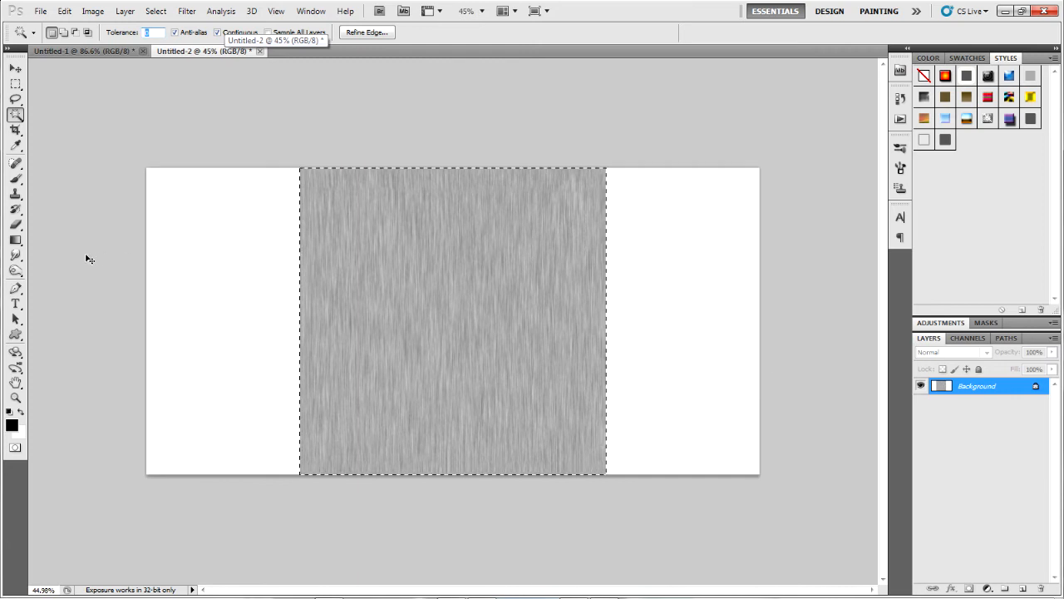
# Step: Show the rulers, move the selected texture flush against the canvas's left edge, and deselect it
pyautogui.hotkey('ctrl', 'r')
pyautogui.hotkey('ctrl', 't')
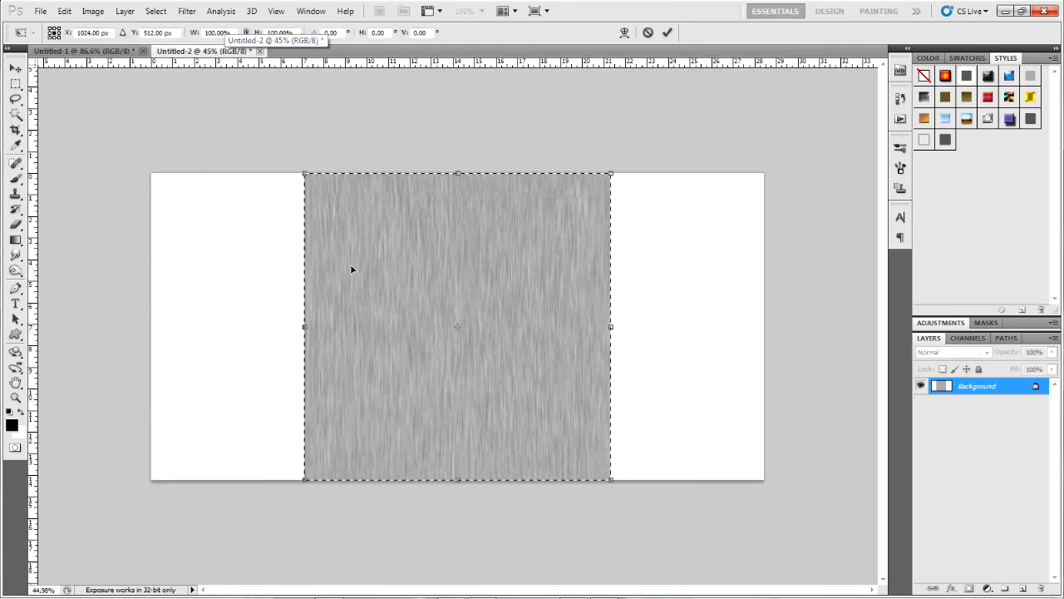
pyautogui.press('Return')
pyautogui.press('v')
pyautogui.moveTo(398, 272); pyautogui.dragTo(244, 272)
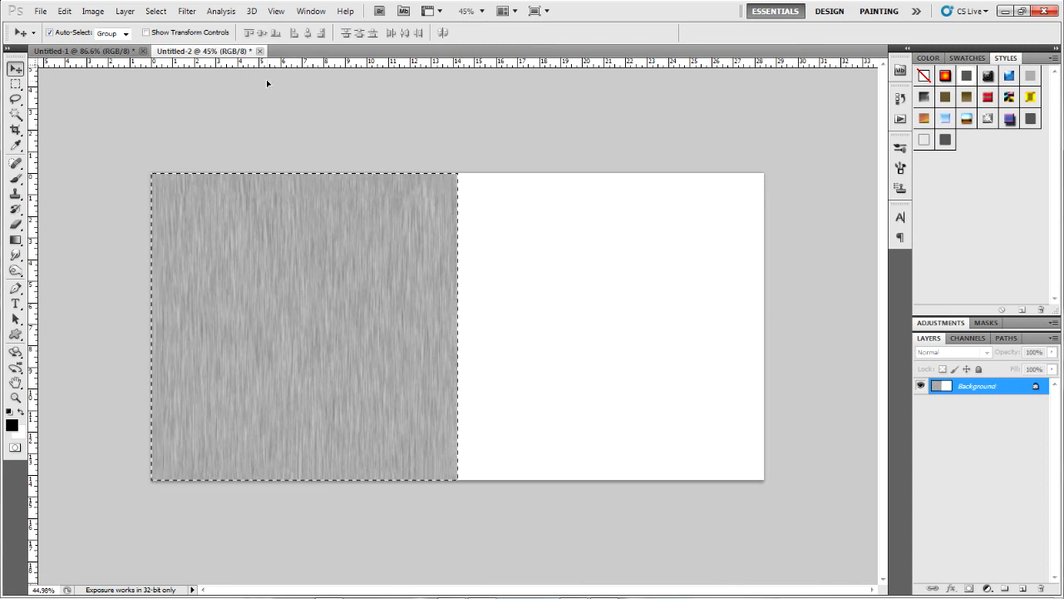
pyautogui.hotkey('ctrl', 'd')
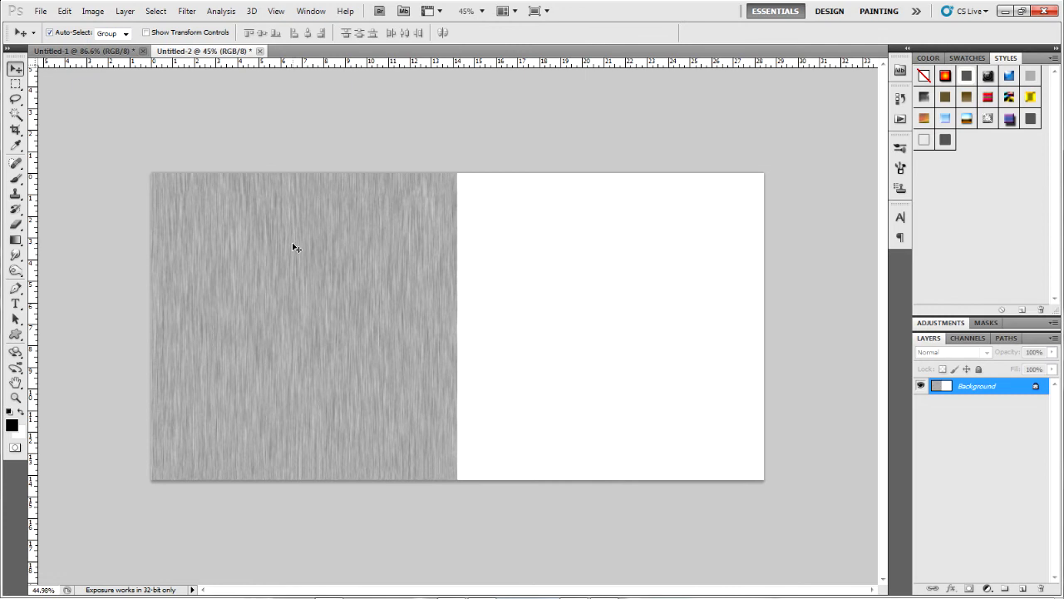
# Step: Select the white half with the Magic Wand, invert the selection, and copy the grey texture to a new layer
pyautogui.click(15, 113)
pyautogui.click(554, 261)
pyautogui.keyDown('shift'); pyautogui.click(667, 269); pyautogui.keyUp('shift')
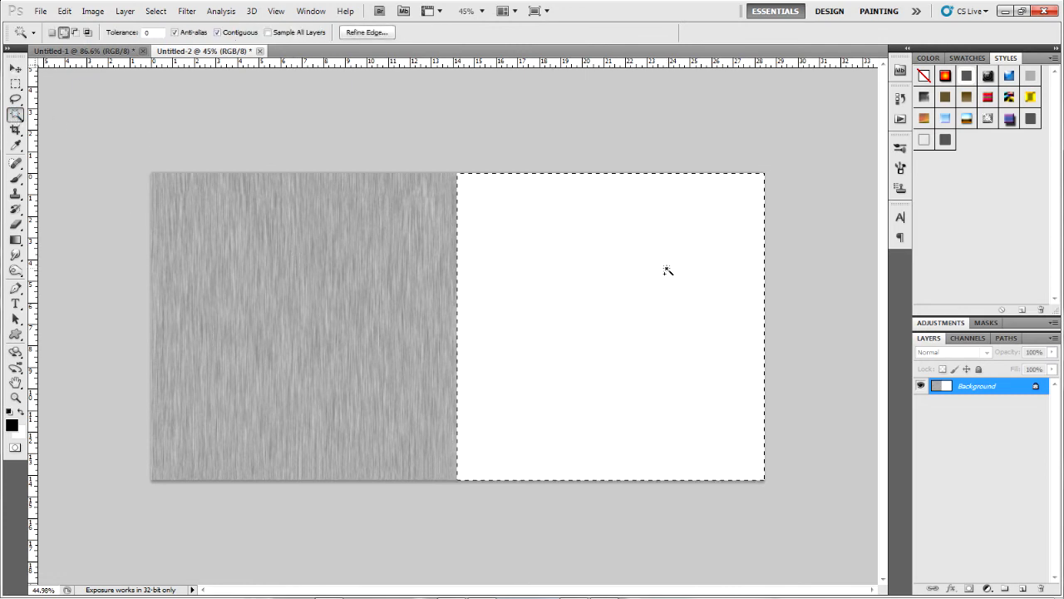
pyautogui.hotkey('ctrl', 'shift', 'i')
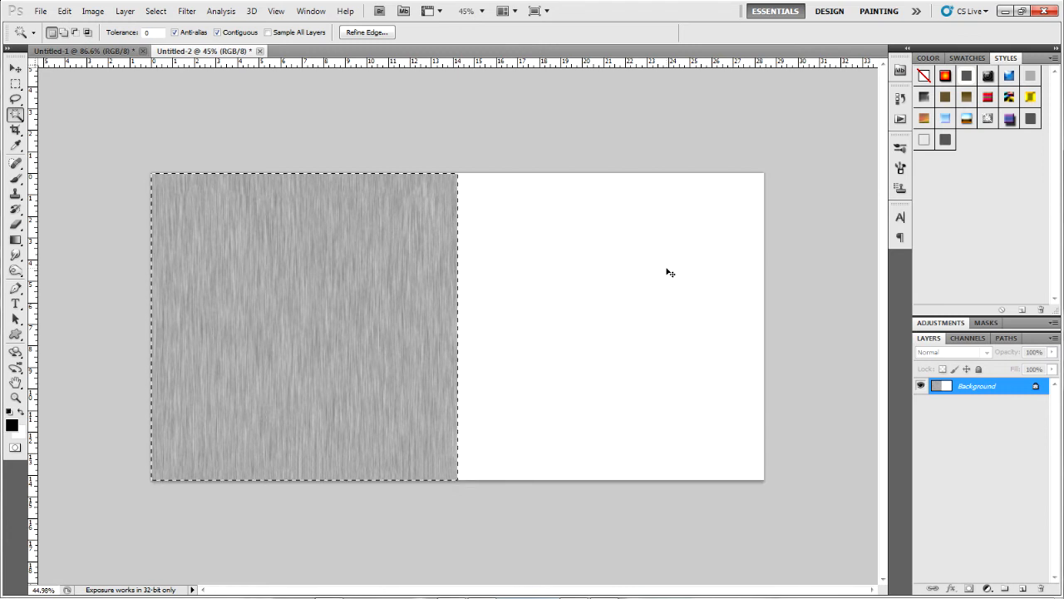
pyautogui.rightClick(274, 268)
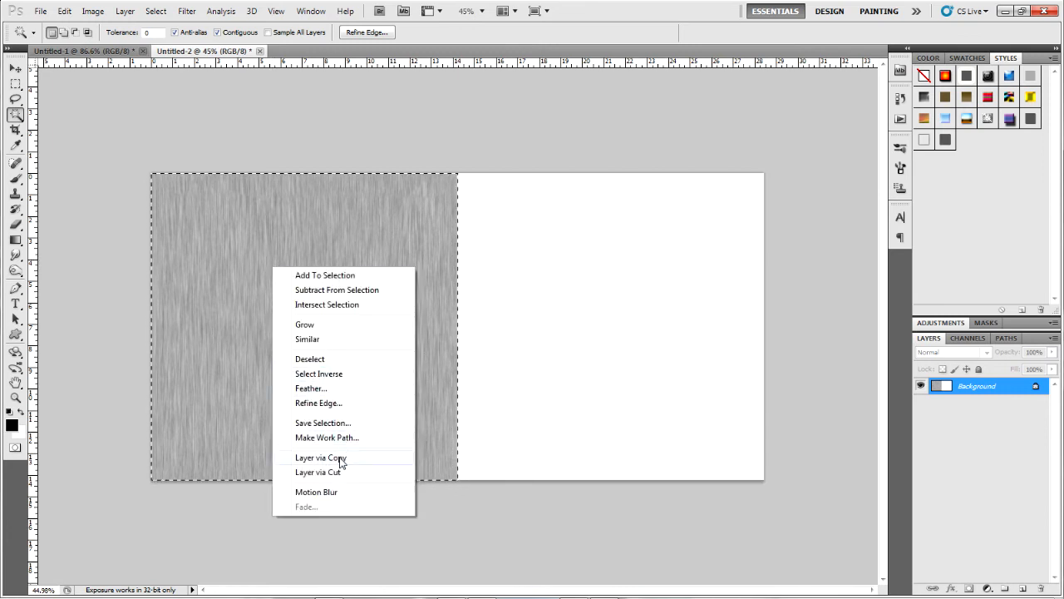
pyautogui.click(309, 457)
# Step: Try to move the copied texture layer onto the white half with Free Transform
pyautogui.hotkey('ctrl', 't')
pyautogui.moveTo(263, 327); pyautogui.dragTo(361, 310)
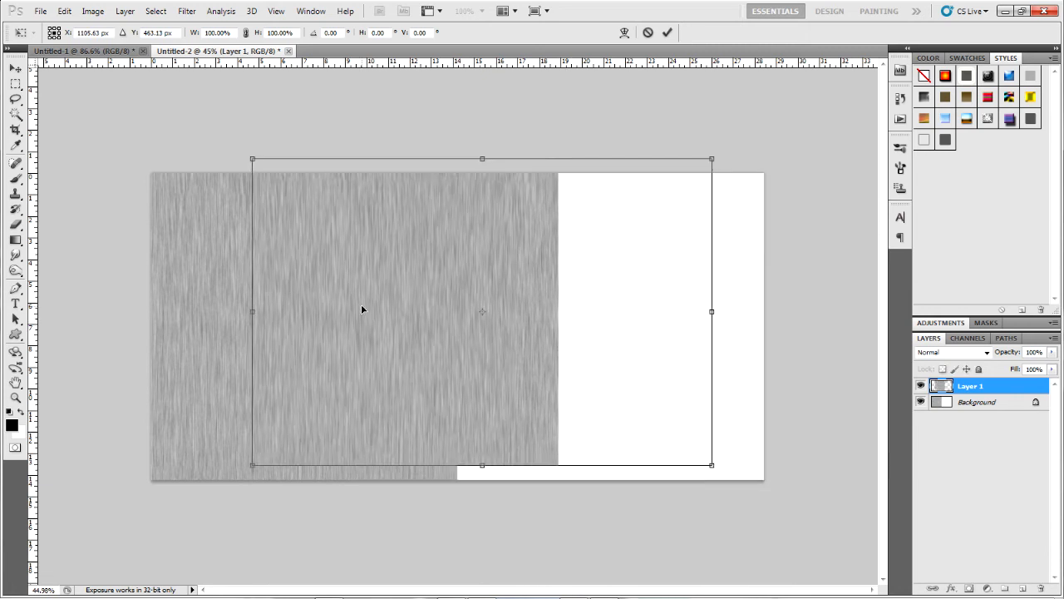
pyautogui.press('Escape')
pyautogui.press('m')
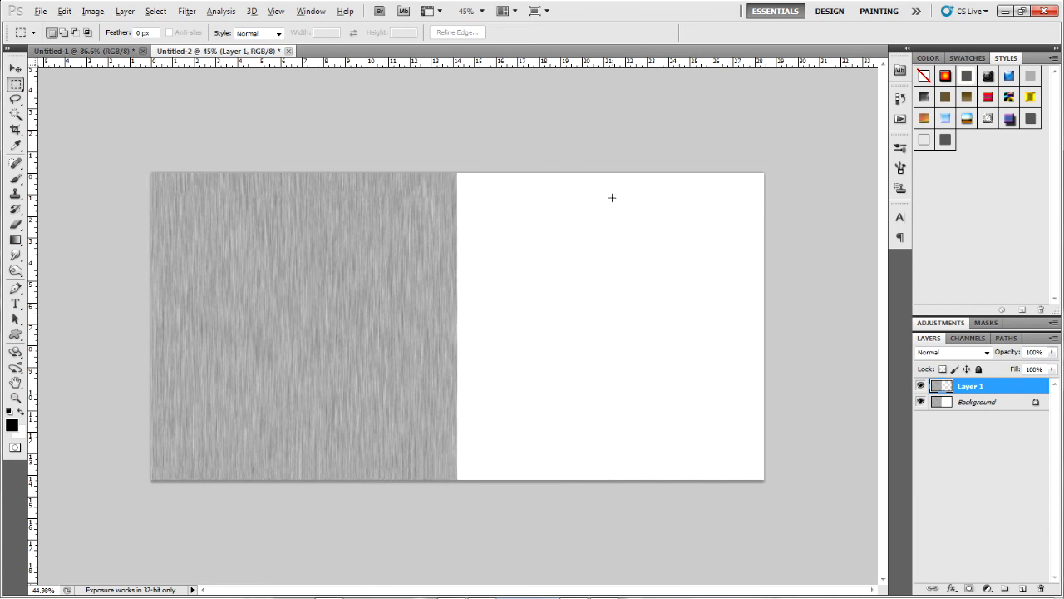
pyautogui.scroll(5, 612, 197)
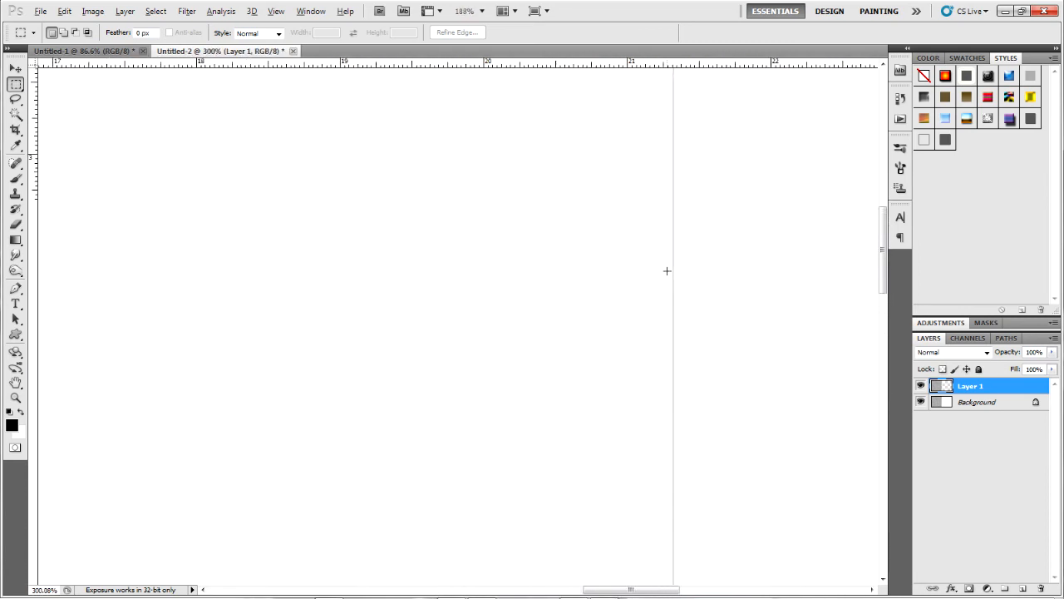
pyautogui.scroll(-5, 660, 266)
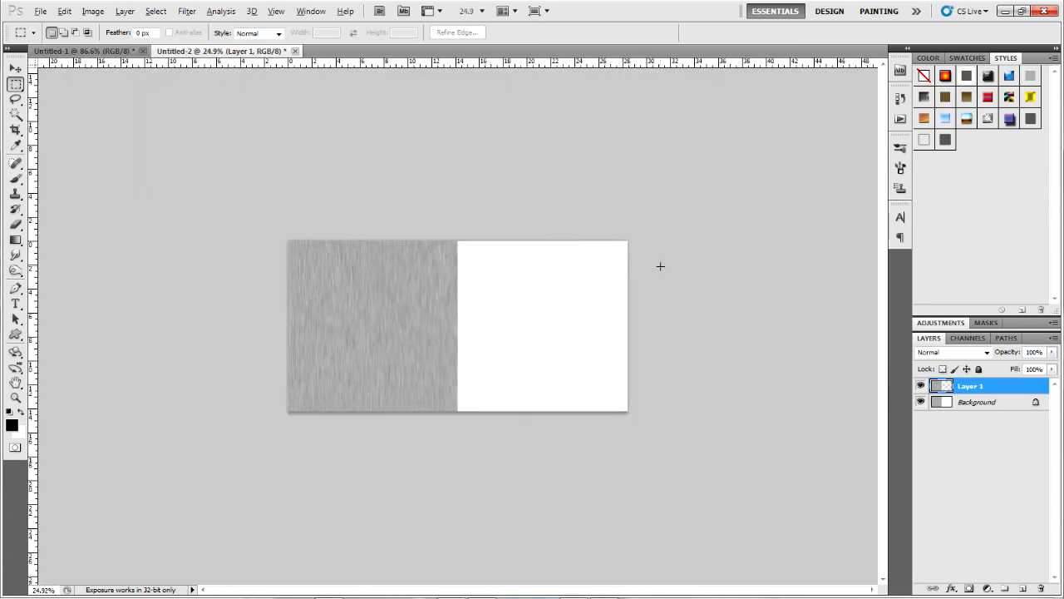
pyautogui.moveTo(519, 241); pyautogui.dragTo(630, 411)
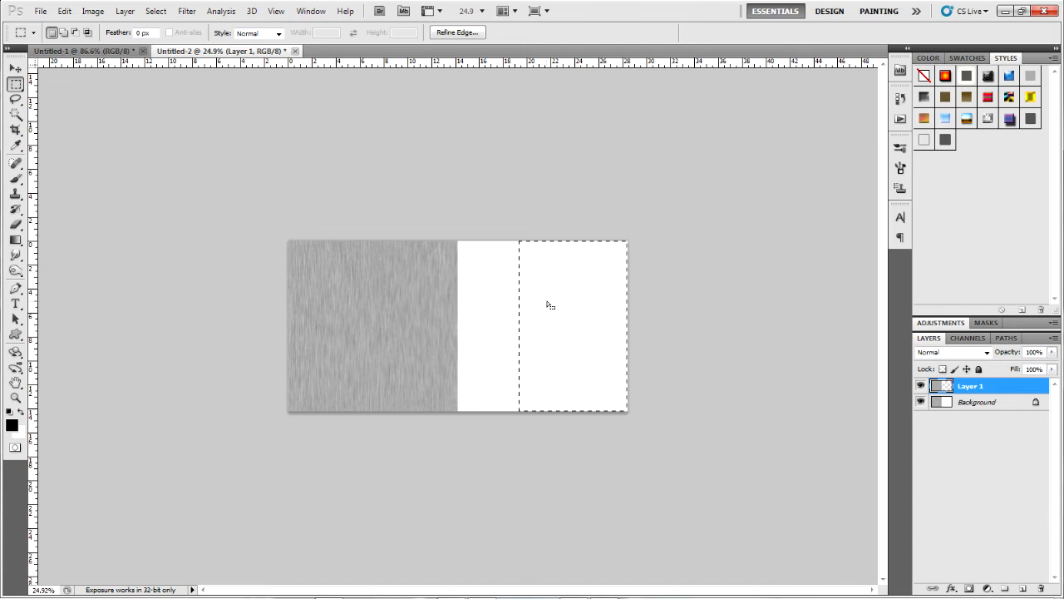
pyautogui.scroll(2, 554, 299)
pyautogui.scroll(2, 554, 300)
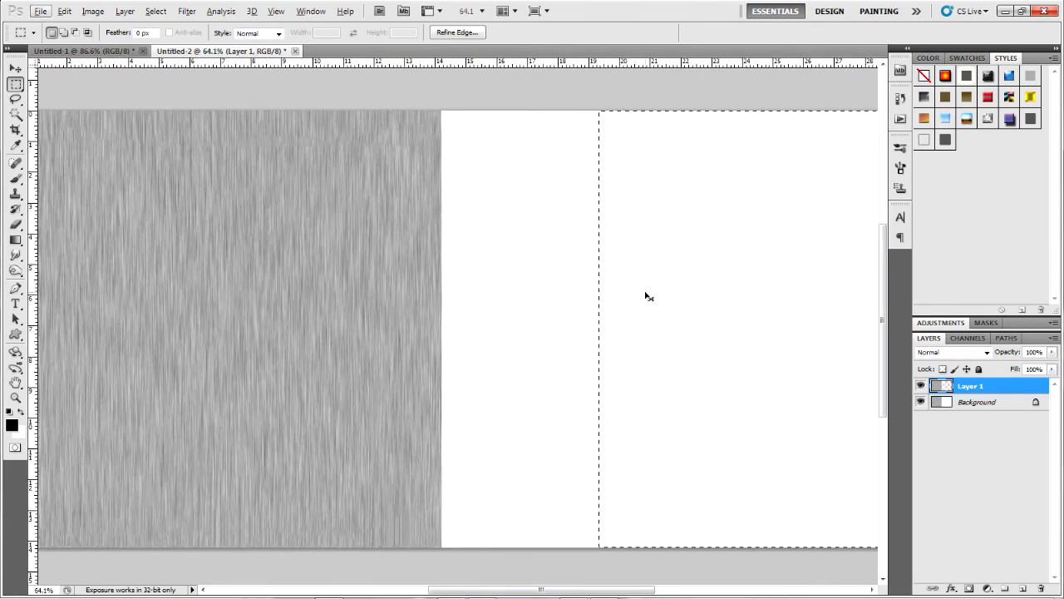
pyautogui.click(983, 405)
pyautogui.hotkey('ctrl', 'd')
pyautogui.click(968, 388)
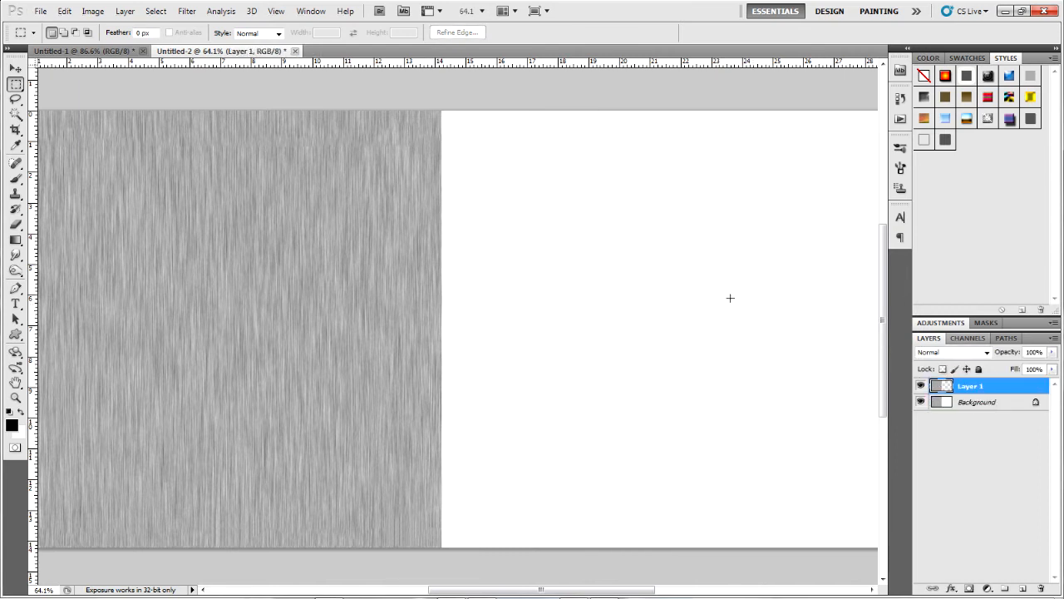
pyautogui.scroll(-1, 651, 188)
pyautogui.moveTo(633, 81); pyautogui.dragTo(784, 595)
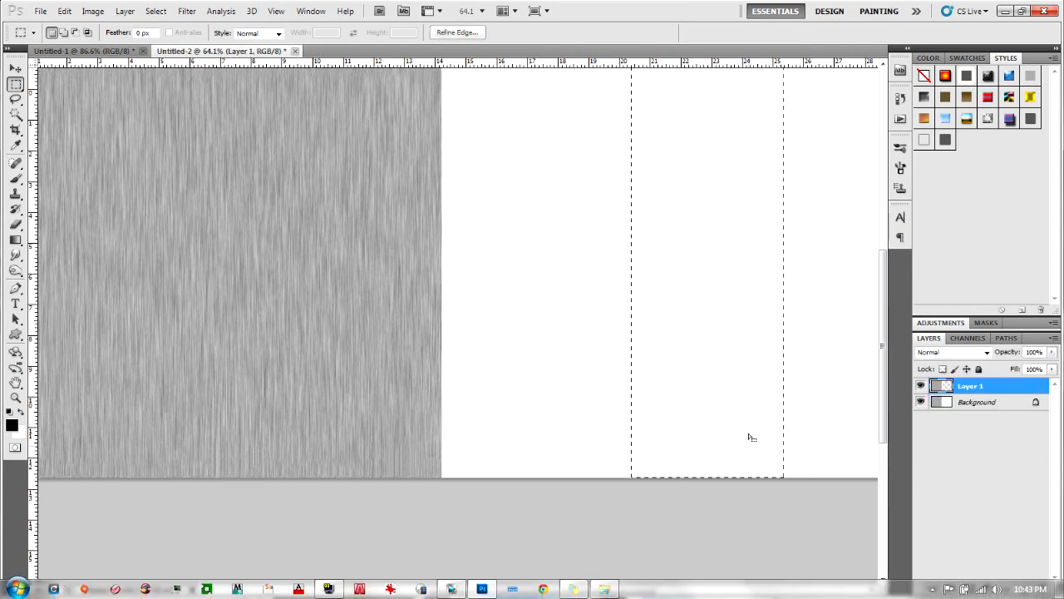
pyautogui.hotkey('ctrl', 'd')
pyautogui.scroll(-7, 637, 329)
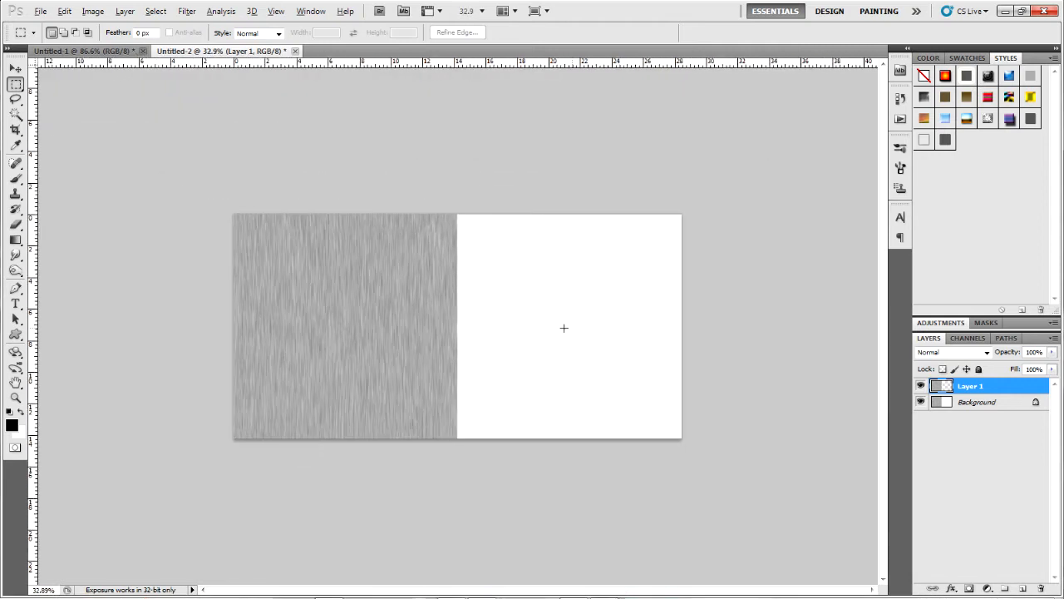
# Step: Delete Layer 1, leaving only the Background layer
pyautogui.rightClick(988, 397)
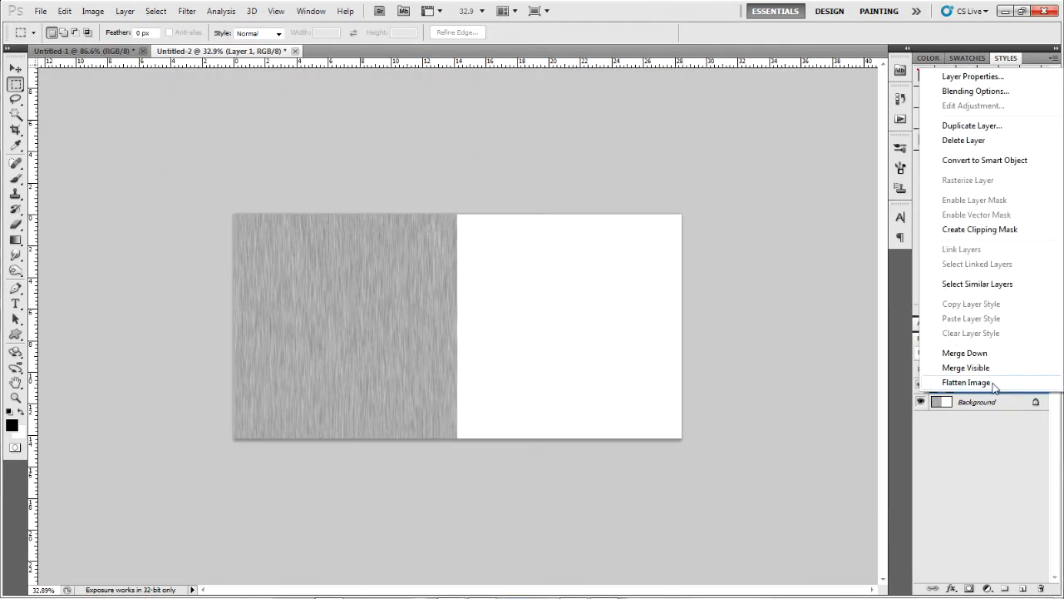
pyautogui.click(960, 137)
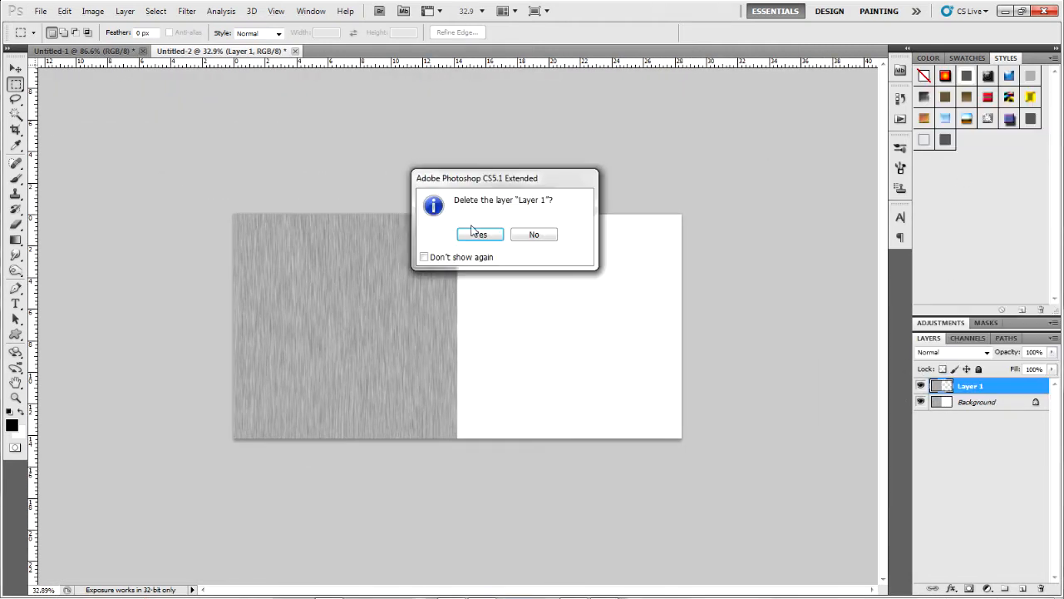
pyautogui.click(479, 234)
# Step: Duplicate the Background layer within the same document as Background copy
pyautogui.rightClick(976, 385)
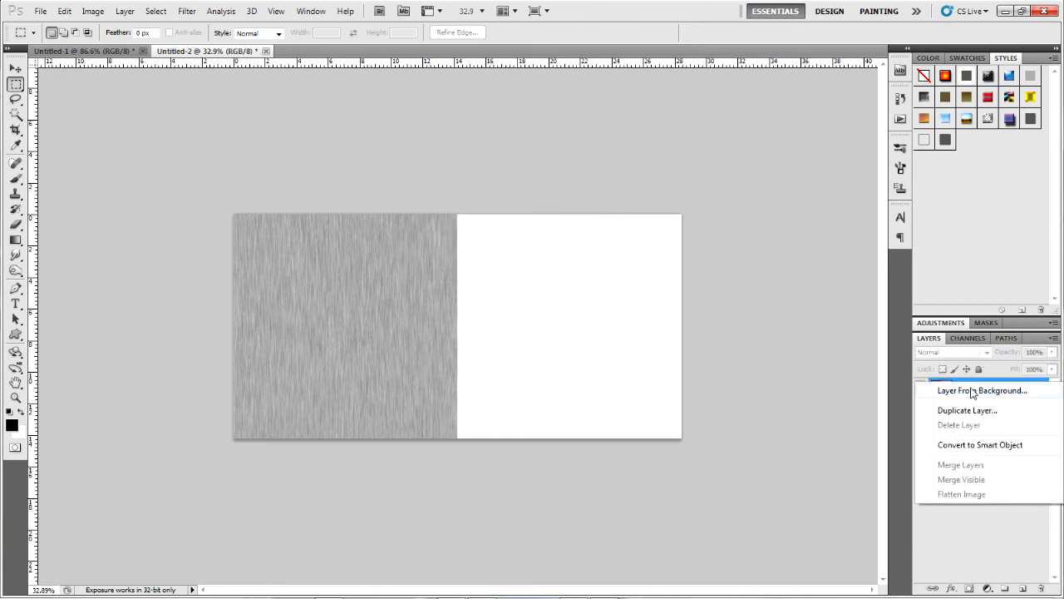
pyautogui.rightClick(401, 276)
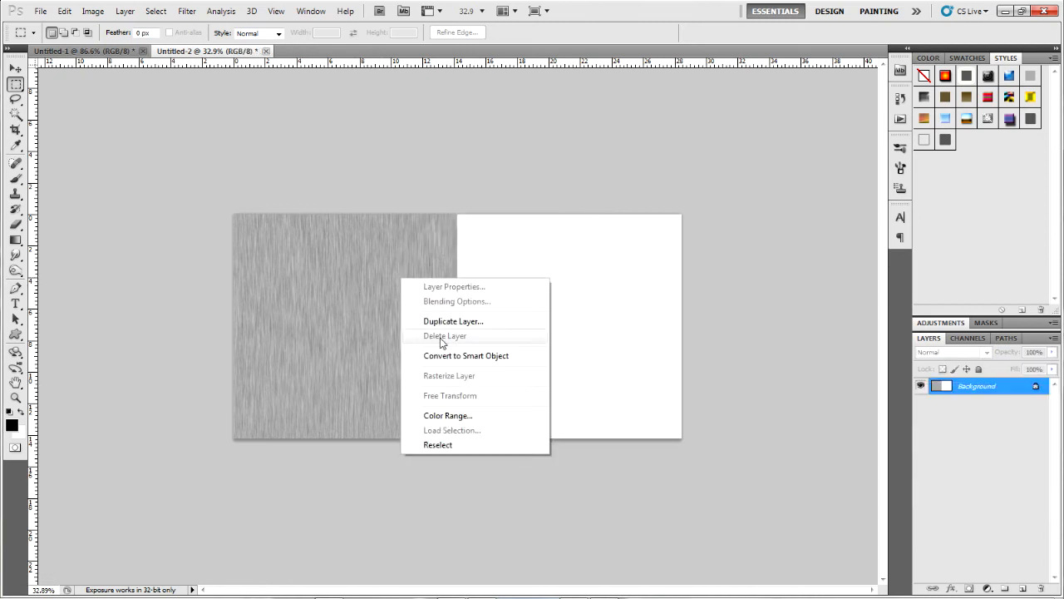
pyautogui.click(983, 389)
pyautogui.click(967, 414)
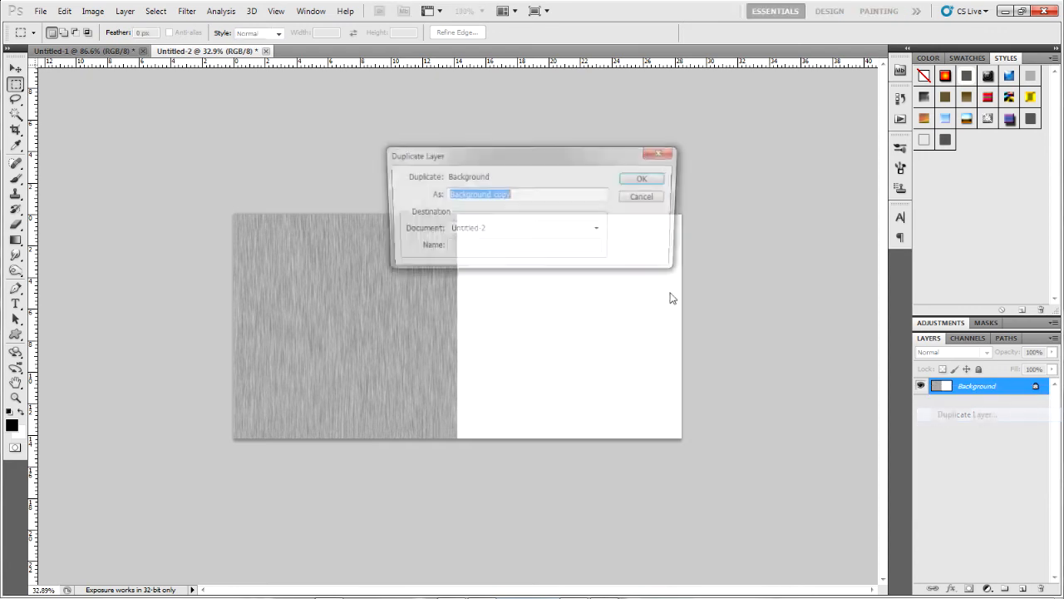
pyautogui.click(642, 180)
pyautogui.hotkey('ctrl', 't')
pyautogui.moveTo(324, 295); pyautogui.dragTo(539, 294)
pyautogui.press('Escape')
pyautogui.press('m')
# Step: Move the Background copy layer horizontally to X 2048 px so its texture covers the canvas's white half
pyautogui.hotkey('ctrl', 't')
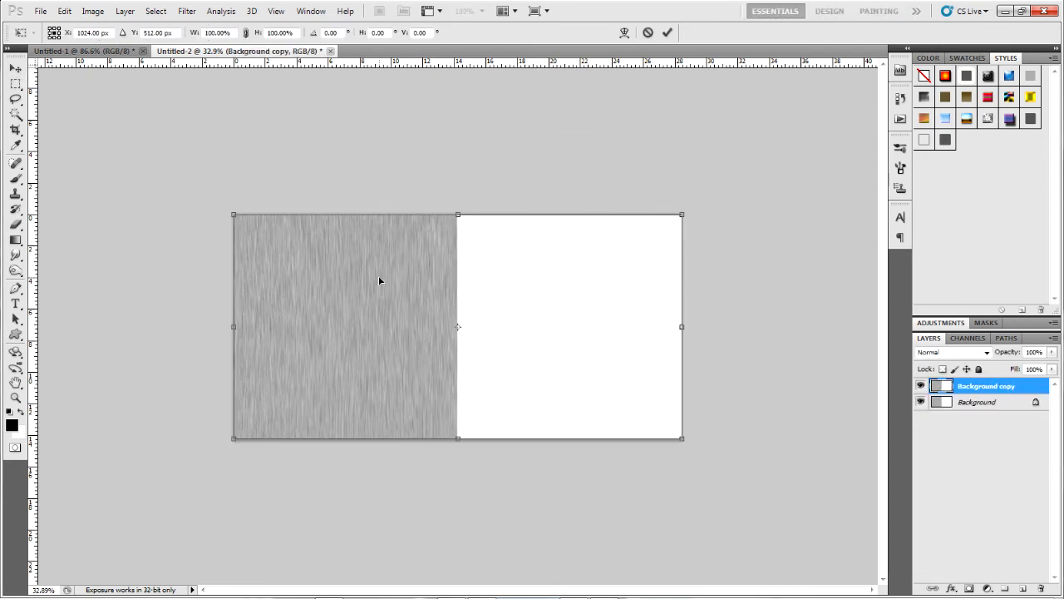
pyautogui.moveTo(379, 276); pyautogui.dragTo(565, 284)
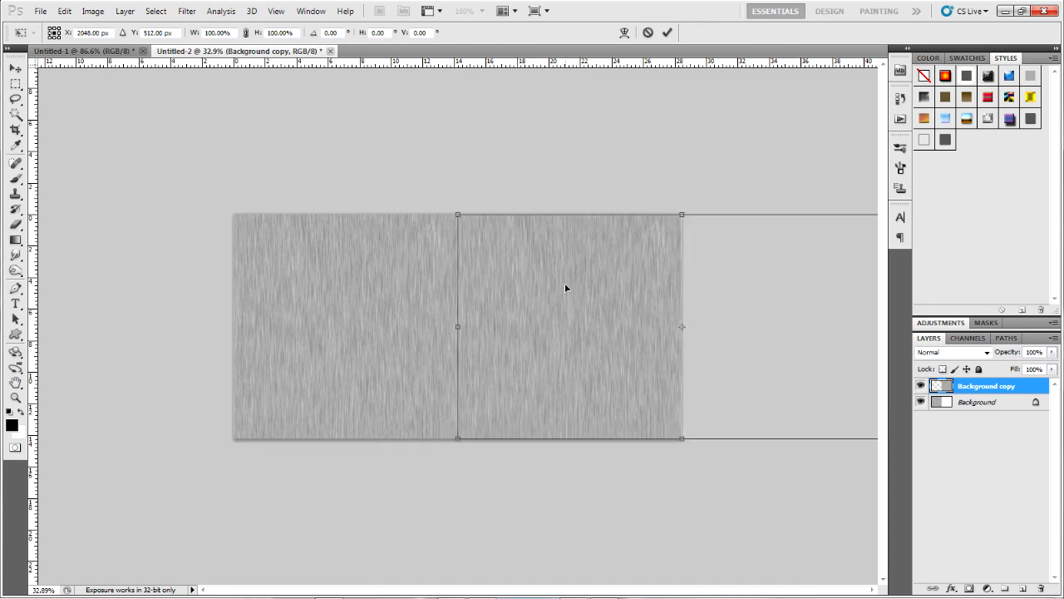
pyautogui.press('Return')
# Step: Examine the seam between the two texture halves up close and across the whole canvas
pyautogui.scroll(2, 453, 264)
pyautogui.scroll(8, 453, 263)
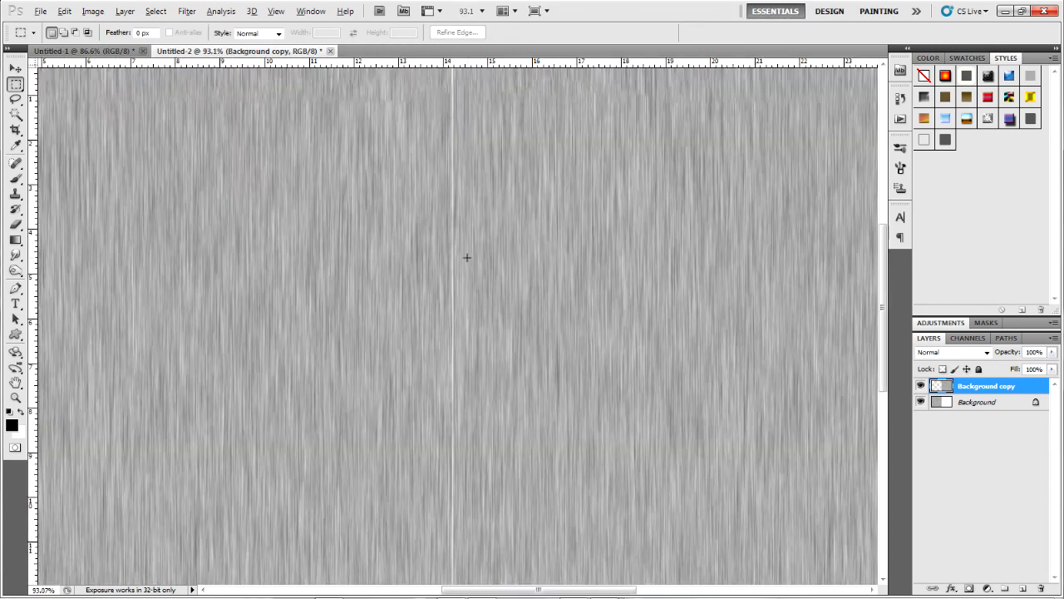
pyautogui.scroll(-15, 471, 266)
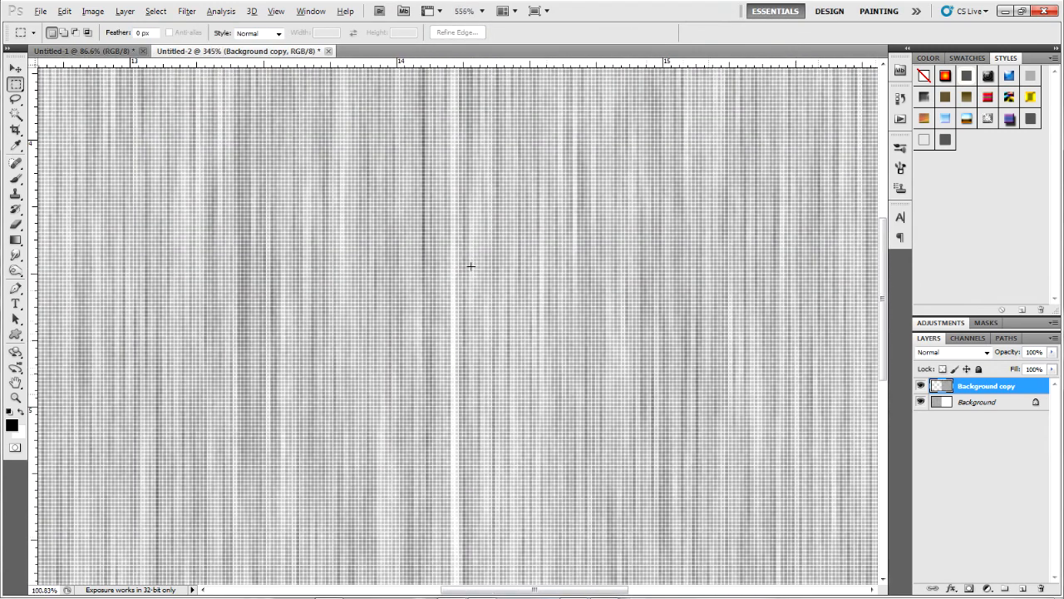
pyautogui.scroll(4, 468, 139)
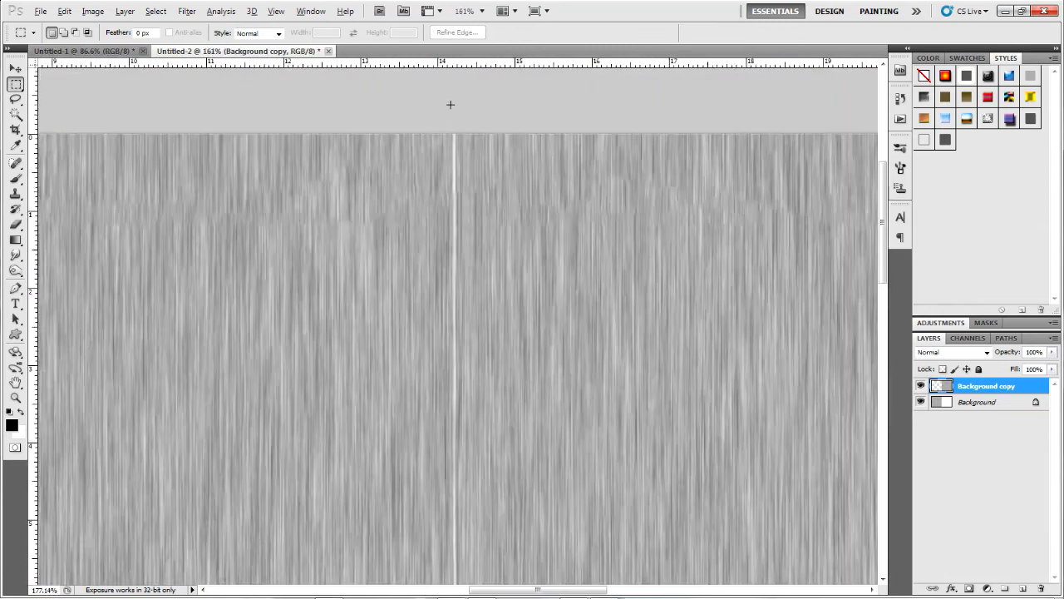
pyautogui.scroll(-2, 449, 140)
pyautogui.scroll(-1, 448, 140)
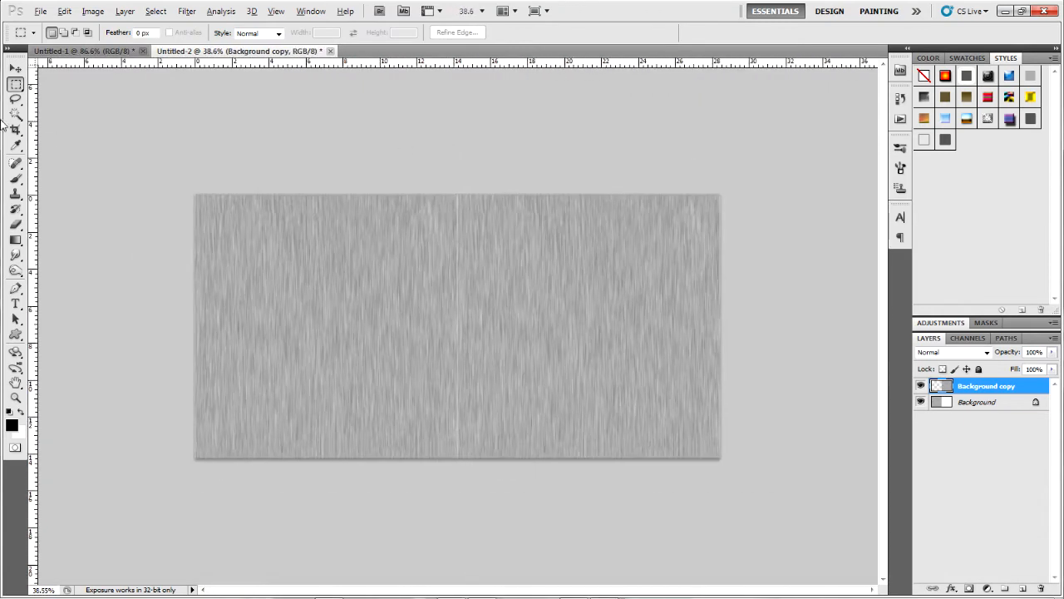
pyautogui.hotkey('ctrl', 'a')
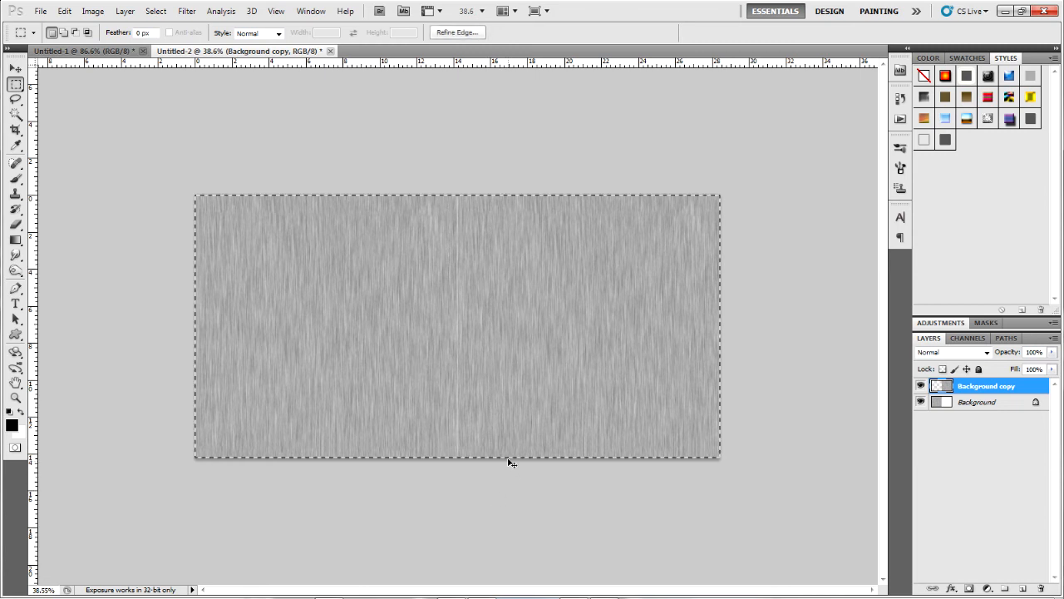
pyautogui.scroll(3, 466, 316)
pyautogui.scroll(2, 455, 289)
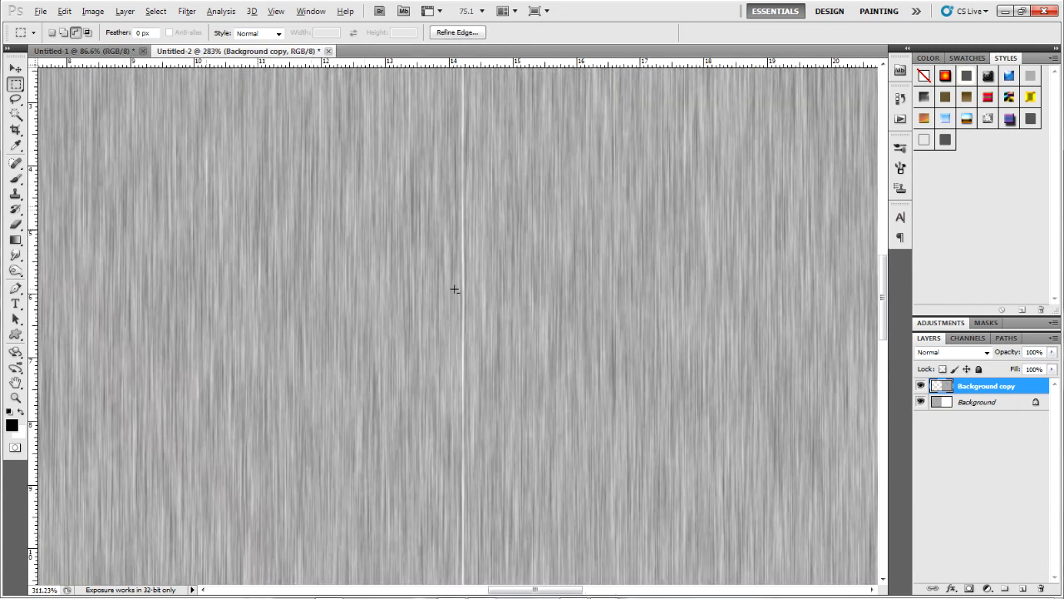
pyautogui.scroll(-5, 454, 289)
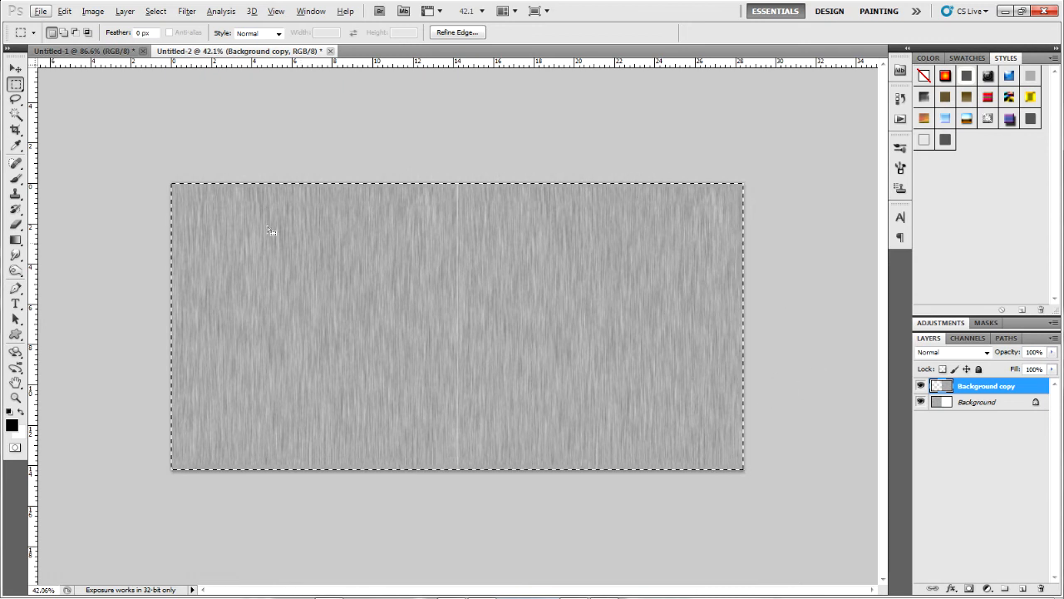
pyautogui.click(424, 286)
pyautogui.scroll(2, 499, 280)
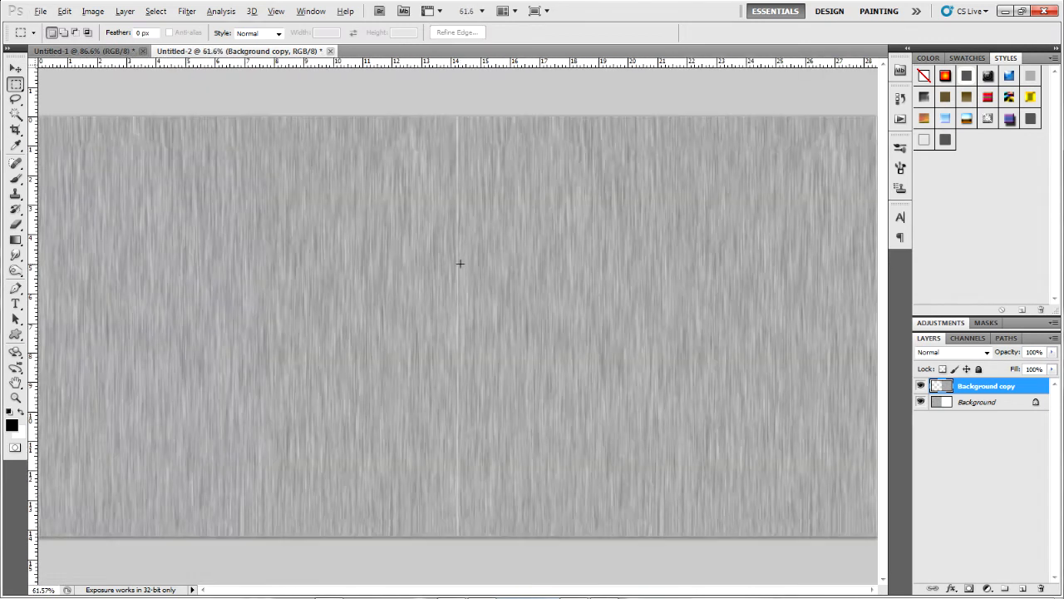
pyautogui.scroll(-3, 521, 238)
pyautogui.scroll(1, 499, 306)
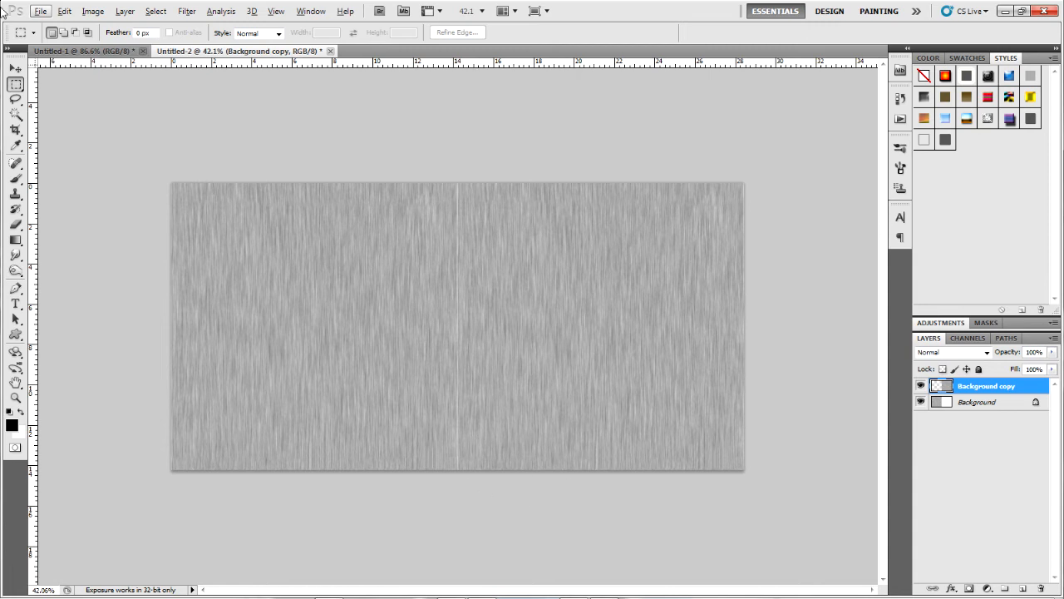
pyautogui.click(50, 13)
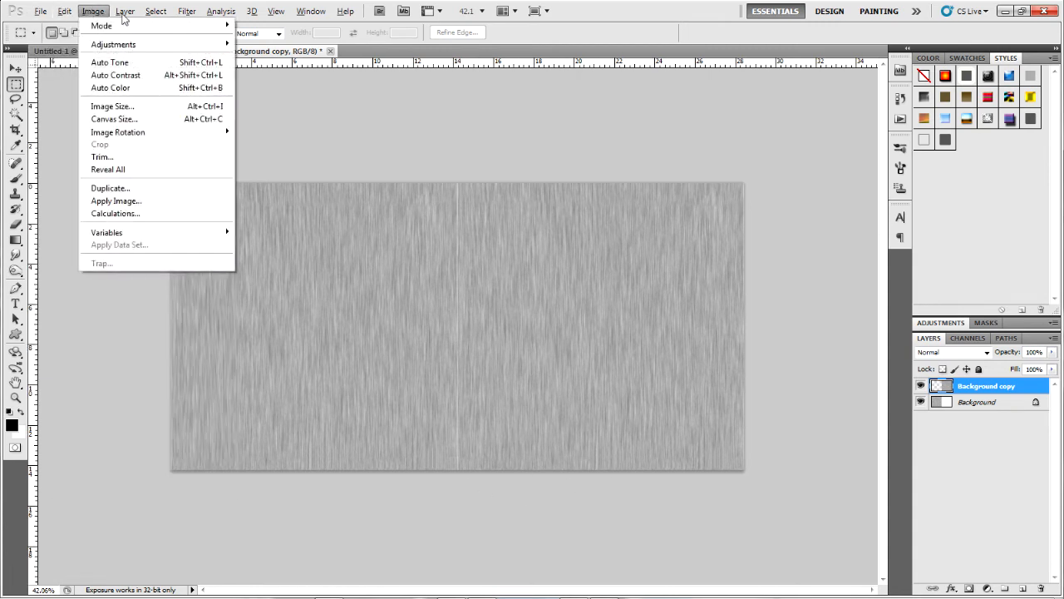
pyautogui.click(405, 143)
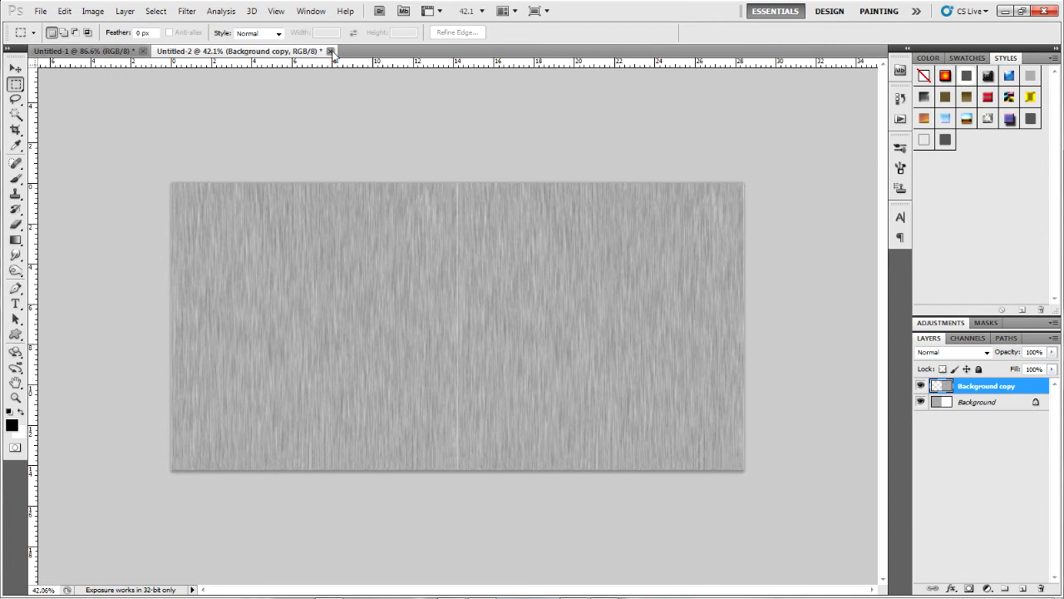
pyautogui.click(330, 52)
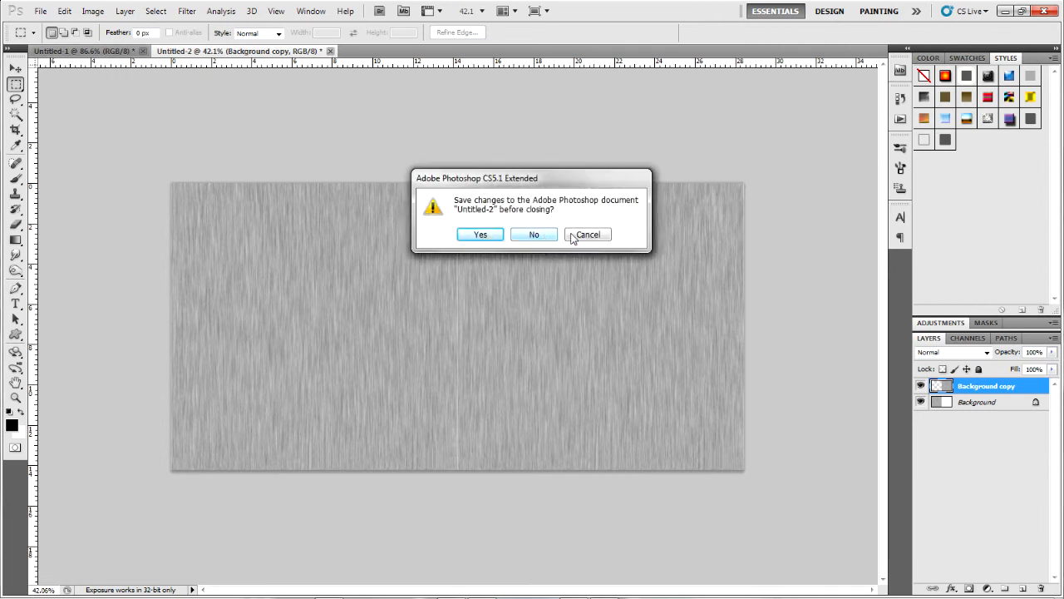
pyautogui.click(587, 234)
# Step: View the whole texture in the Untitled-1 document and return to Untitled-2
pyautogui.click(79, 52)
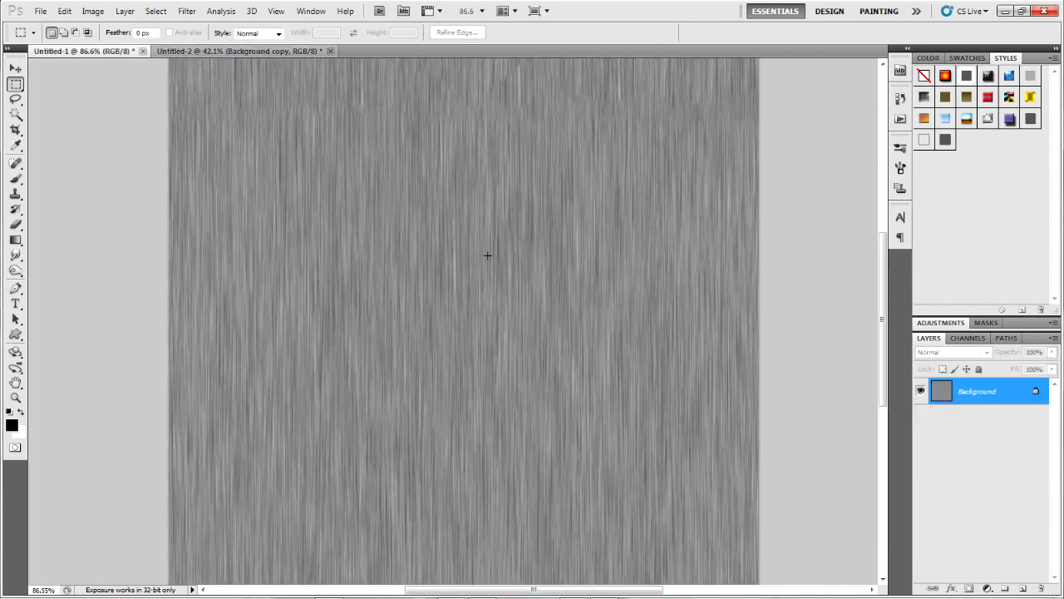
pyautogui.scroll(-3, 487, 255)
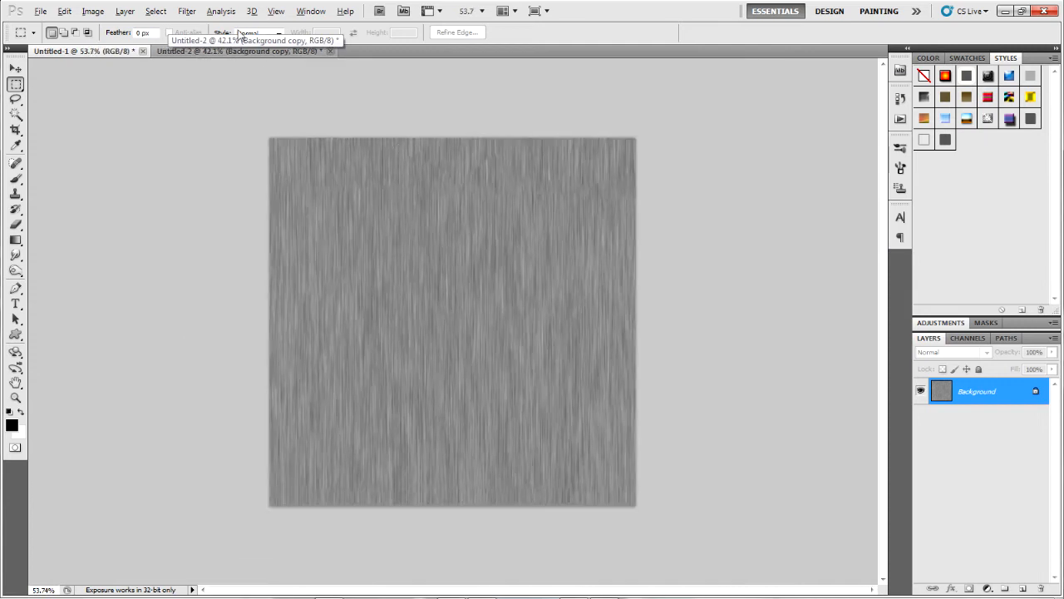
pyautogui.click(221, 51)
# Step: Add 400% uniform monochromatic noise to the Background copy layer
pyautogui.click(187, 11)
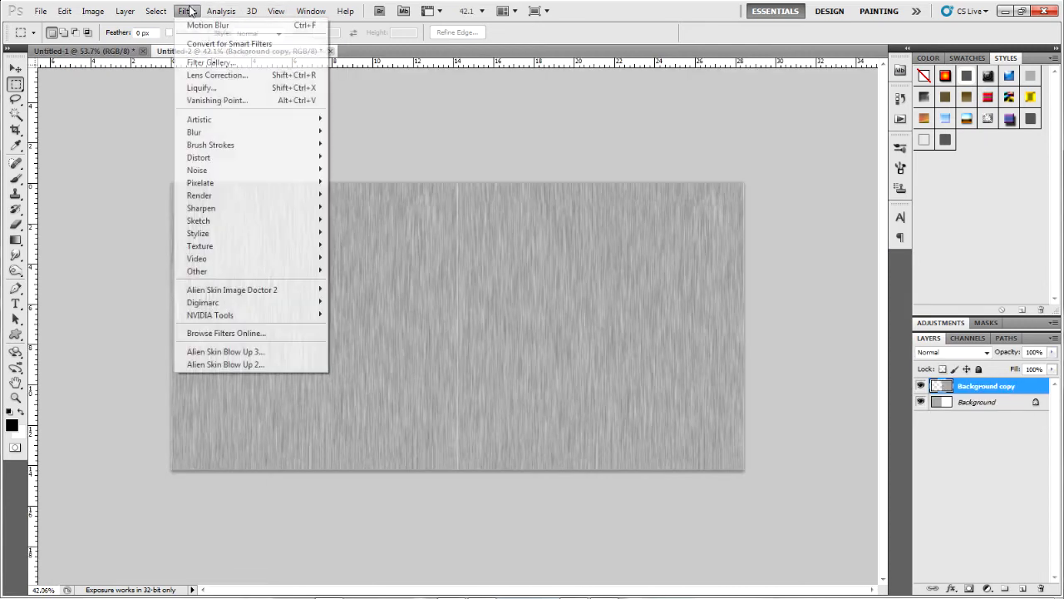
pyautogui.moveTo(308, 169)
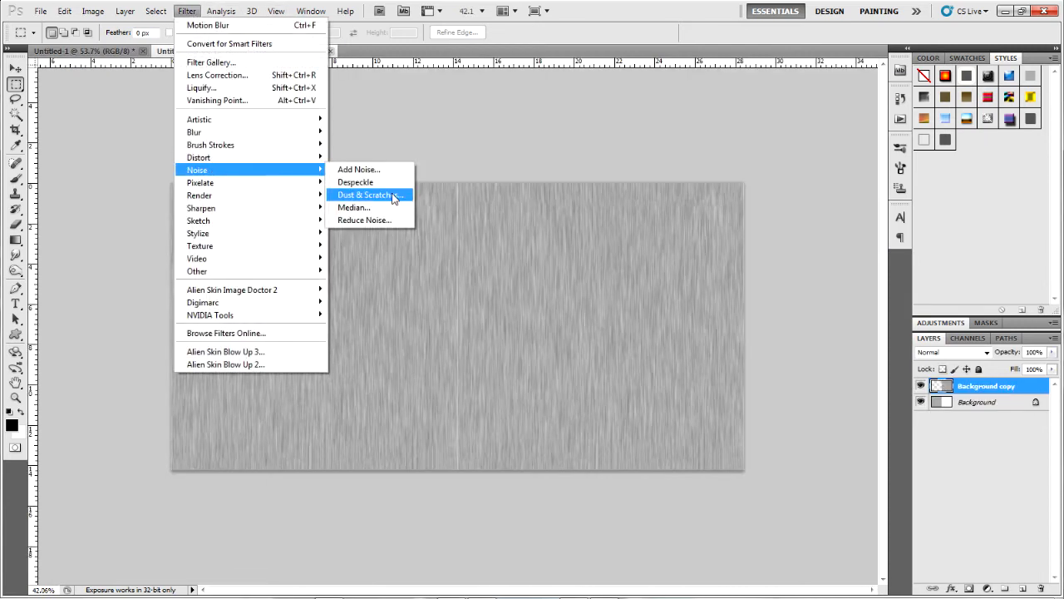
pyautogui.click(376, 170)
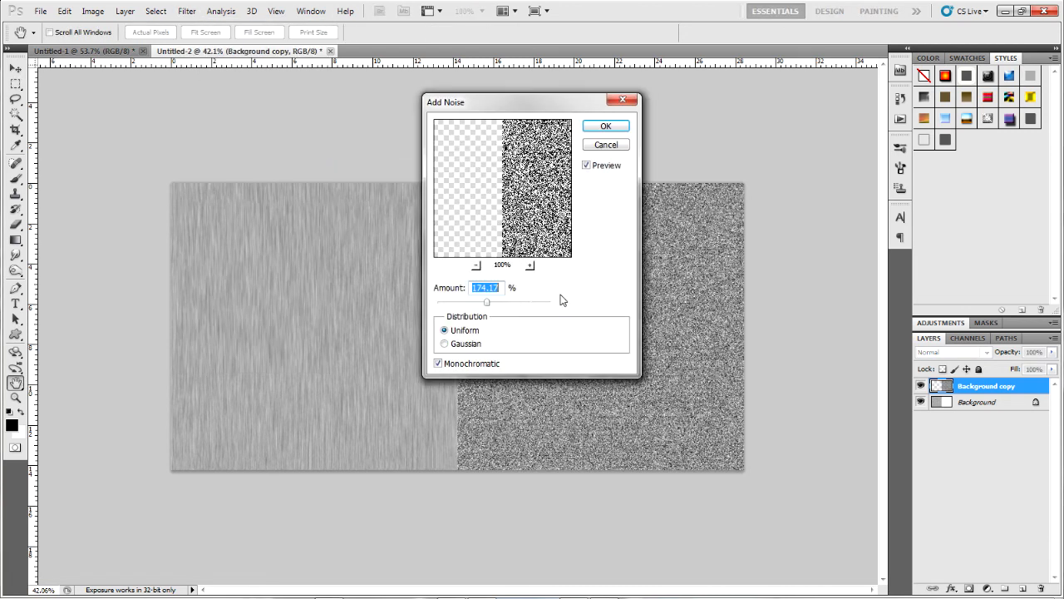
pyautogui.moveTo(538, 305); pyautogui.dragTo(548, 308)
pyautogui.click(606, 126)
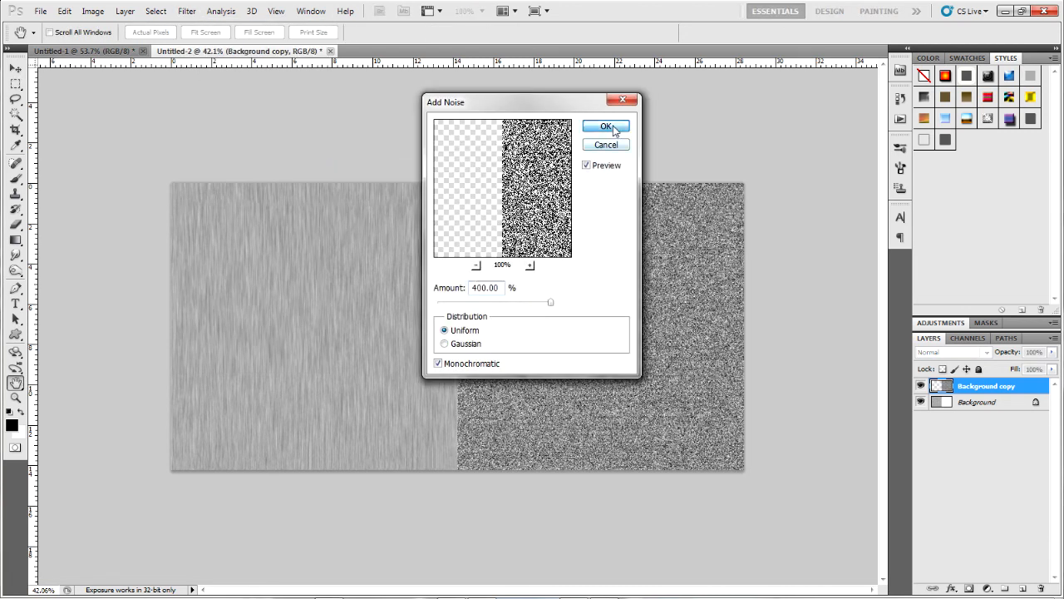
pyautogui.press('m')
pyautogui.click(92, 11)
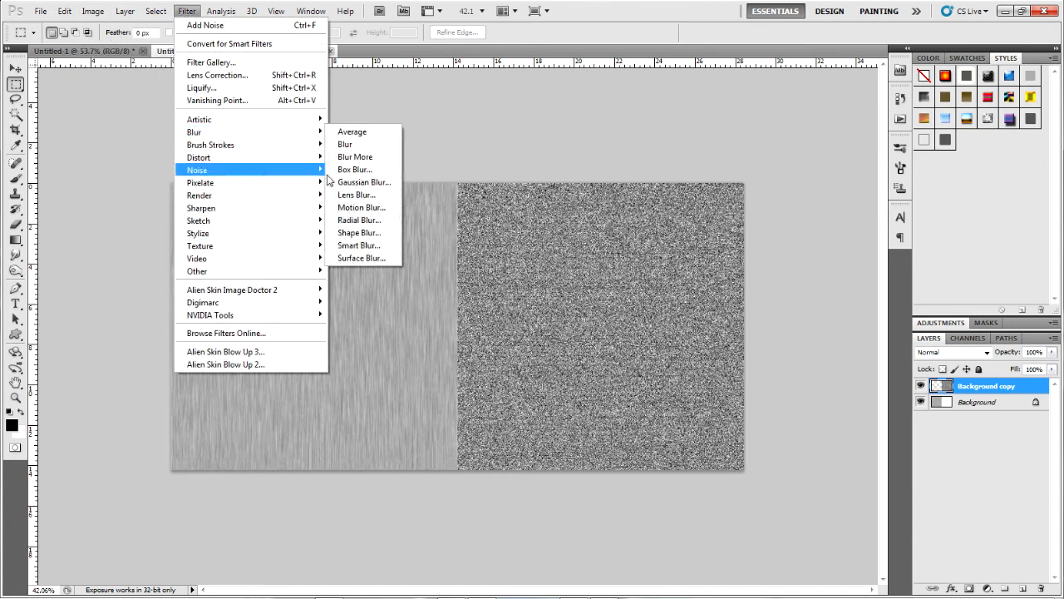
pyautogui.click(361, 207)
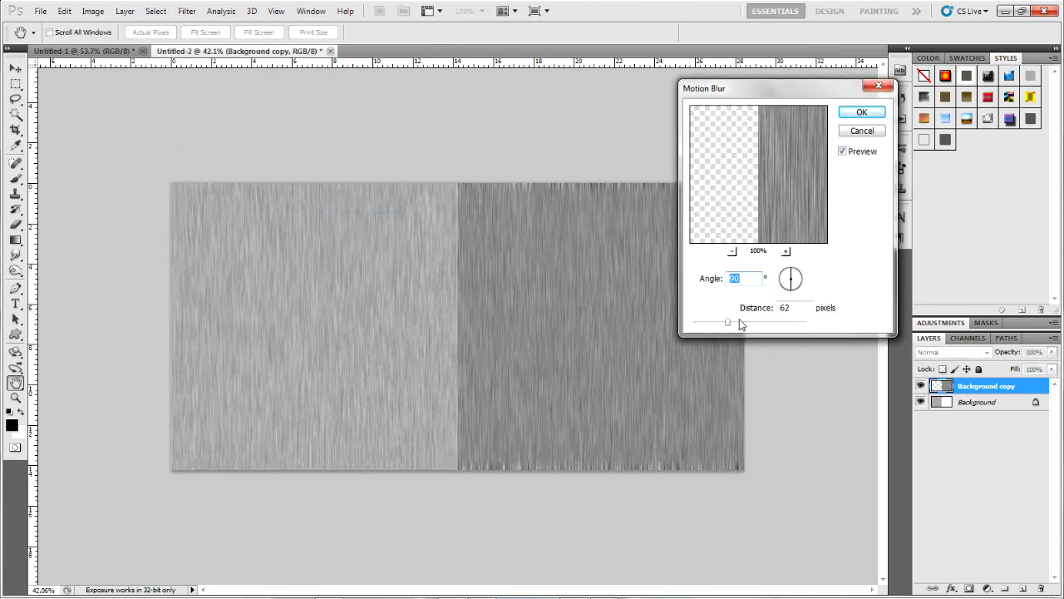
pyautogui.moveTo(728, 322); pyautogui.dragTo(717, 326)
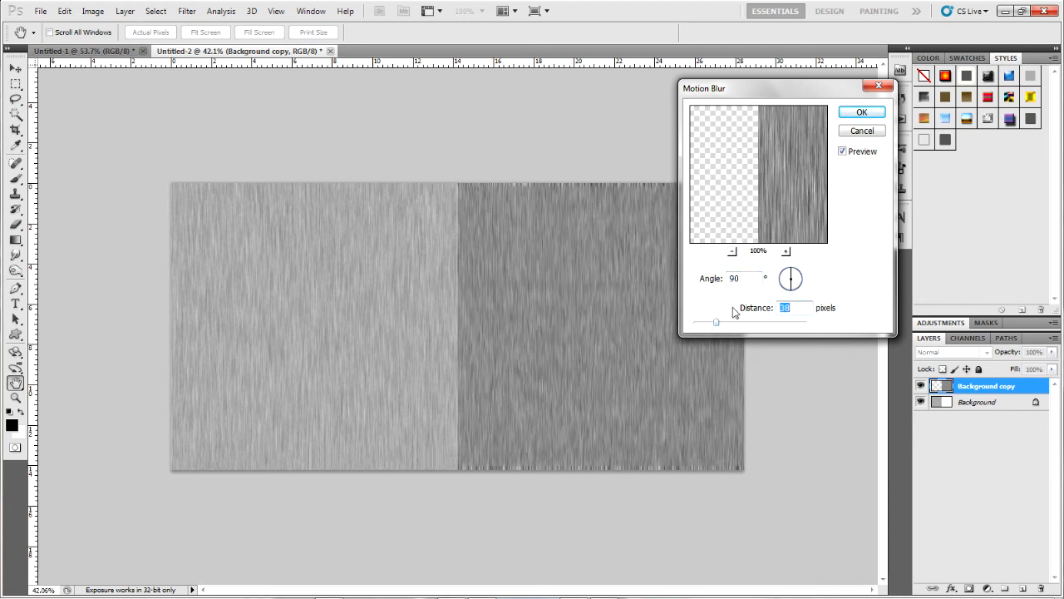
pyautogui.click(726, 324)
pyautogui.click(862, 130)
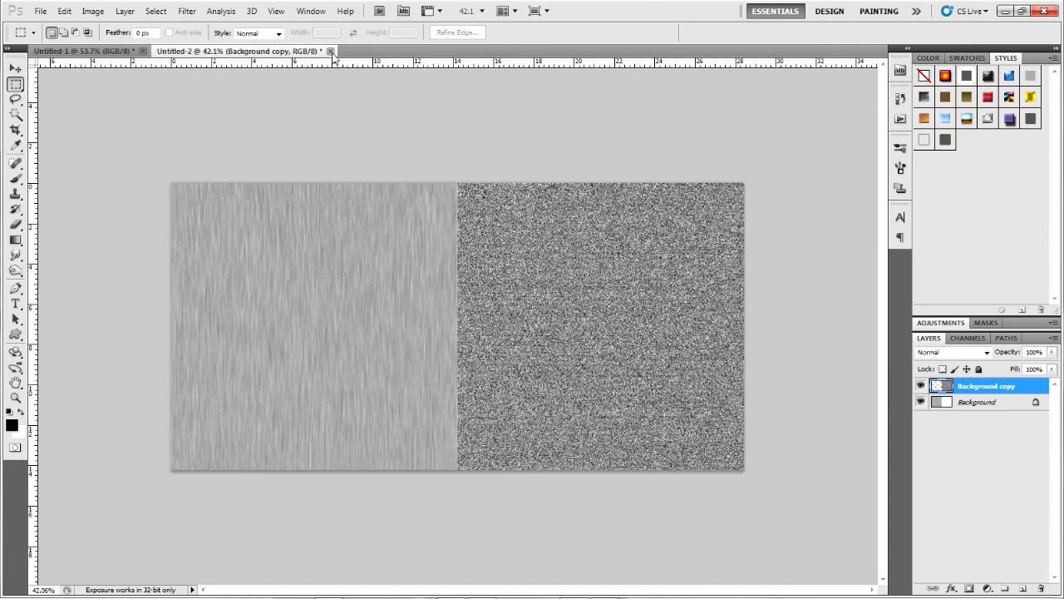
# Step: Close the Untitled-2 document without saving and inspect the Untitled-1 texture
pyautogui.click(330, 51)
pyautogui.click(518, 237)
pyautogui.scroll(5, 410, 262)
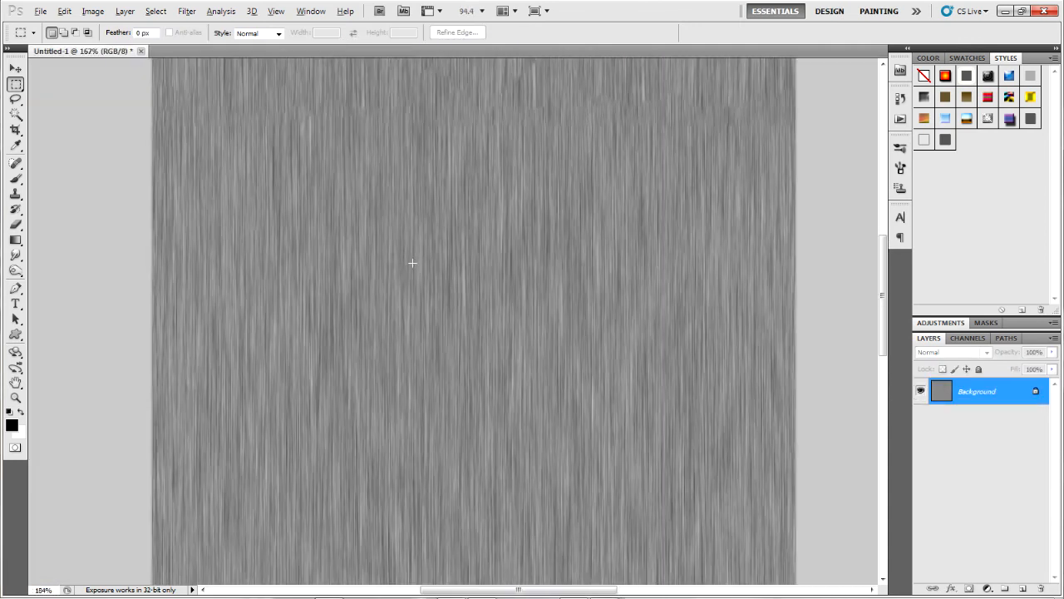
pyautogui.scroll(-7, 412, 261)
pyautogui.scroll(4, 411, 260)
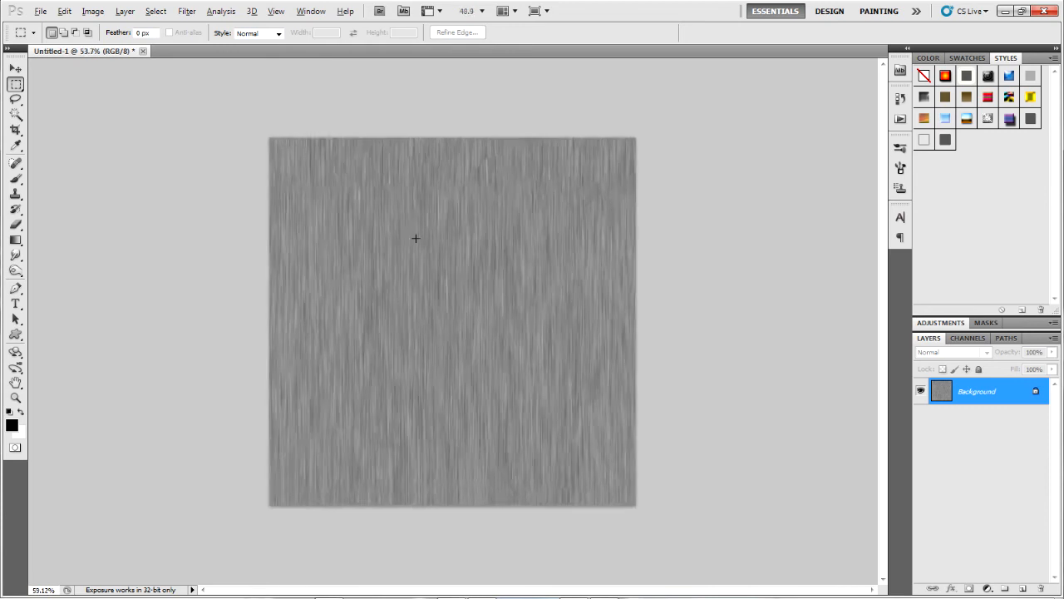
# Step: Offset the texture by +512 pixels horizontally and +512 pixels vertically with Wrap Around
pyautogui.click(188, 11)
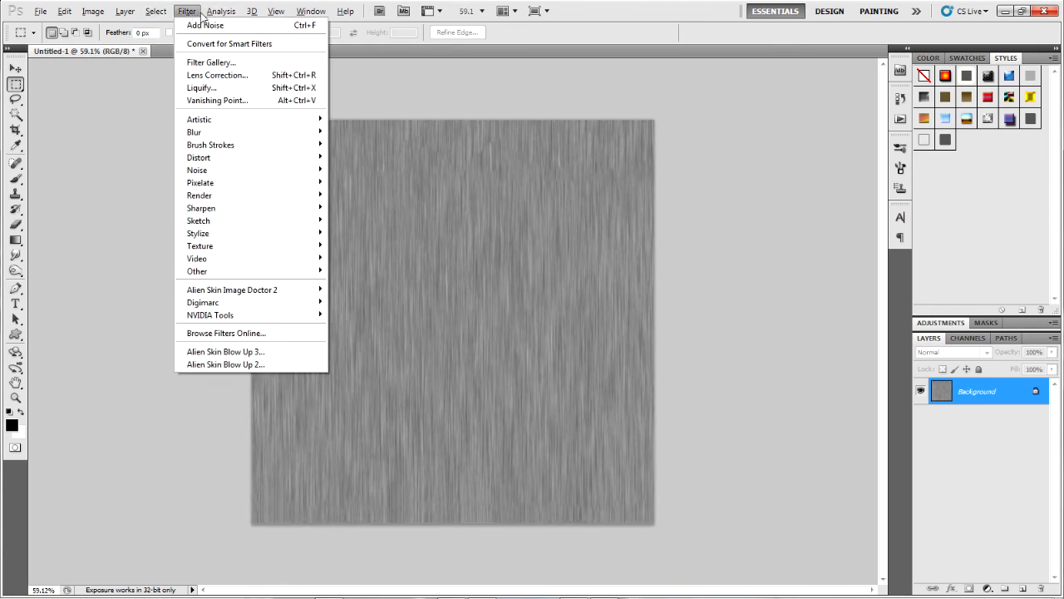
pyautogui.click(196, 11)
pyautogui.click(192, 10)
pyautogui.moveTo(241, 271)
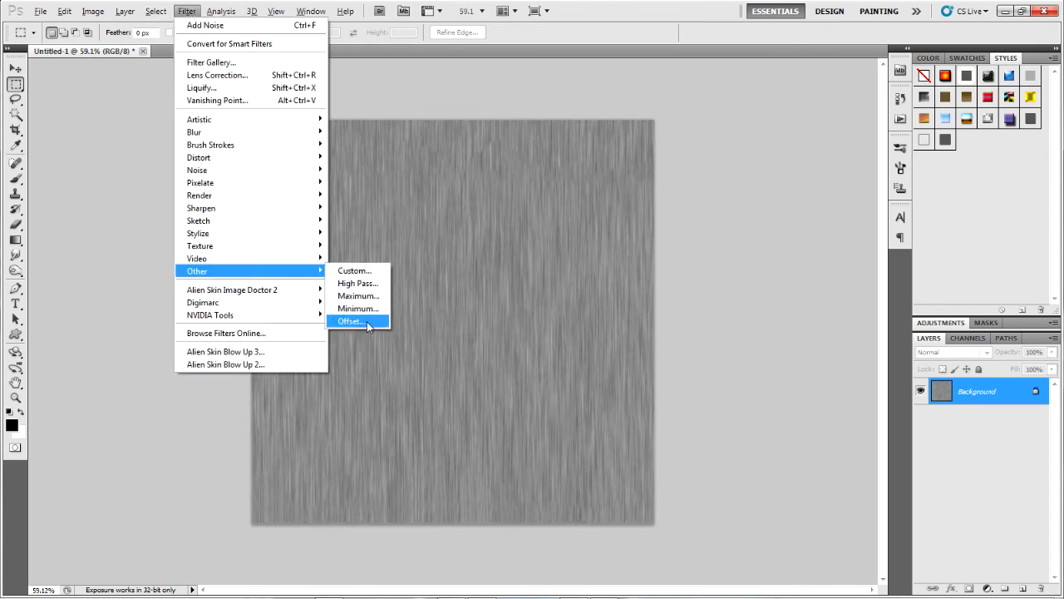
pyautogui.click(358, 322)
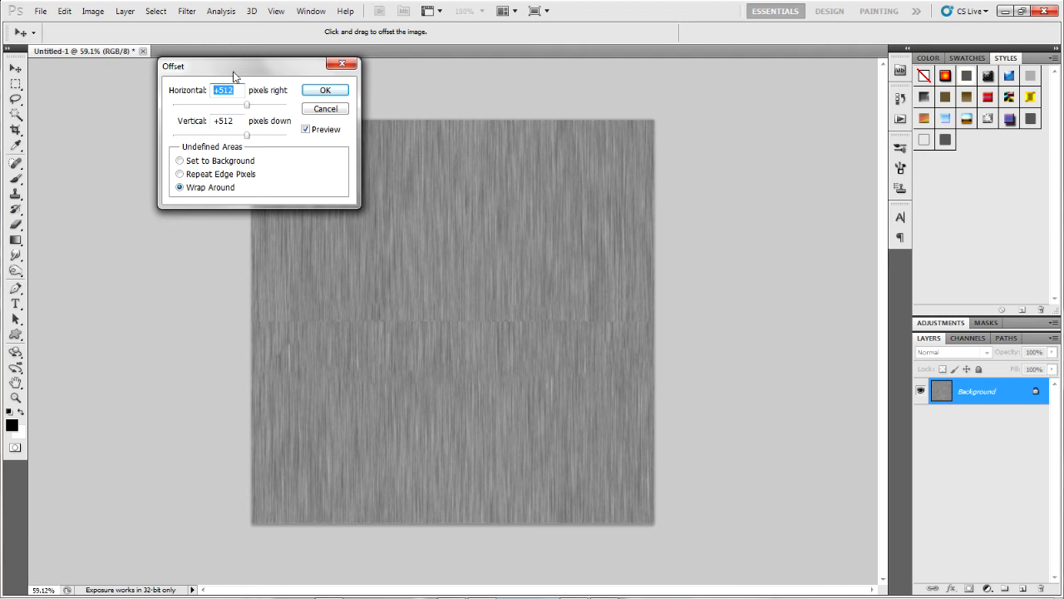
pyautogui.click(325, 92)
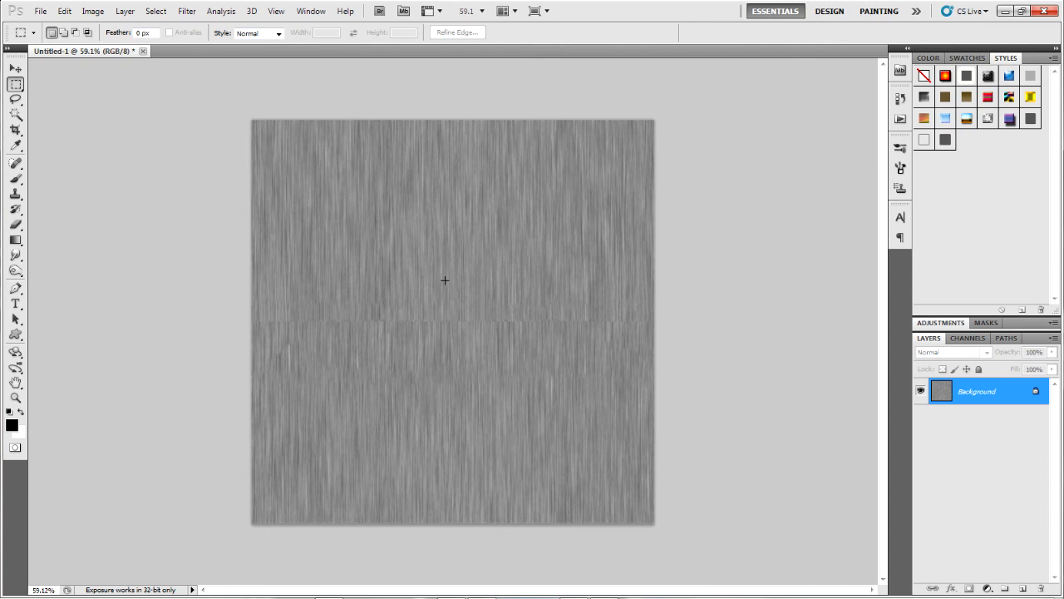
# Step: Select a thin full-width strip over the horizontal seam, fill it with Content-Aware, and clear the selection
pyautogui.scroll(3, 445, 280)
pyautogui.scroll(-4, 445, 280)
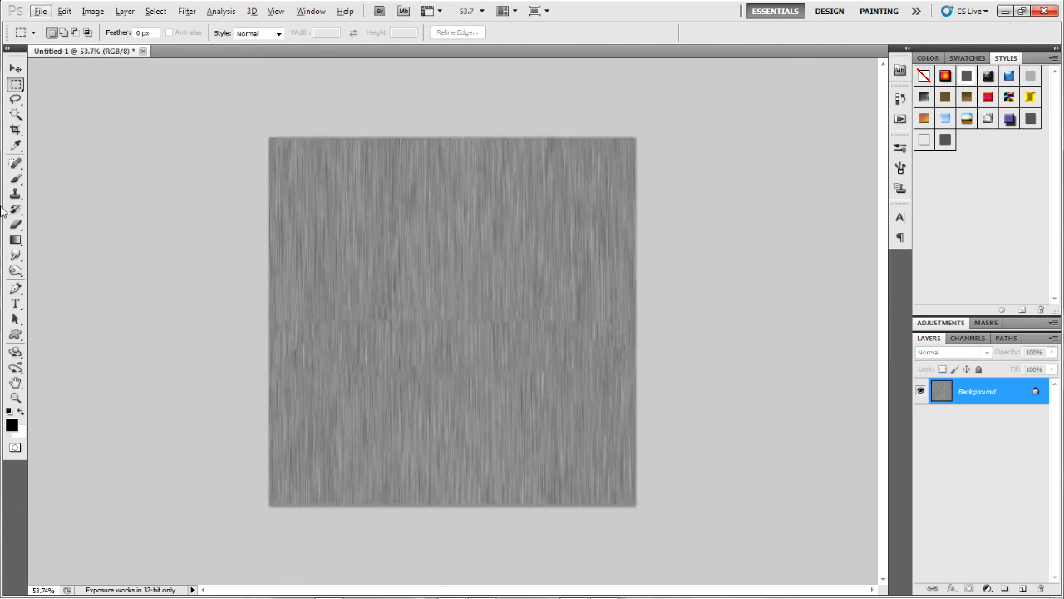
pyautogui.scroll(10, 435, 302)
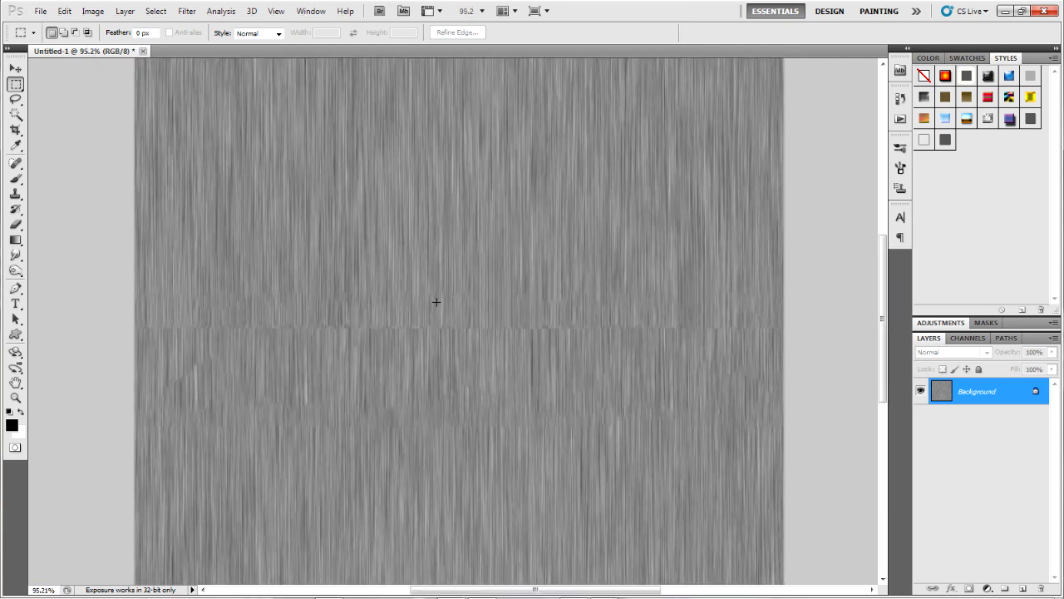
pyautogui.scroll(-5, 71, 320)
pyautogui.scroll(-2, 78, 328)
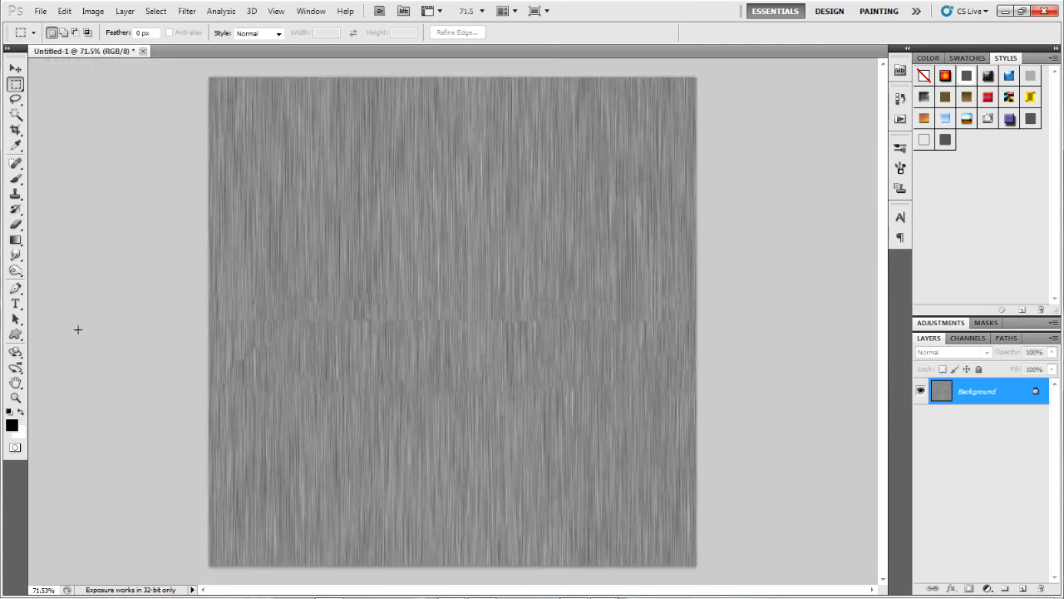
pyautogui.scroll(2, 285, 344)
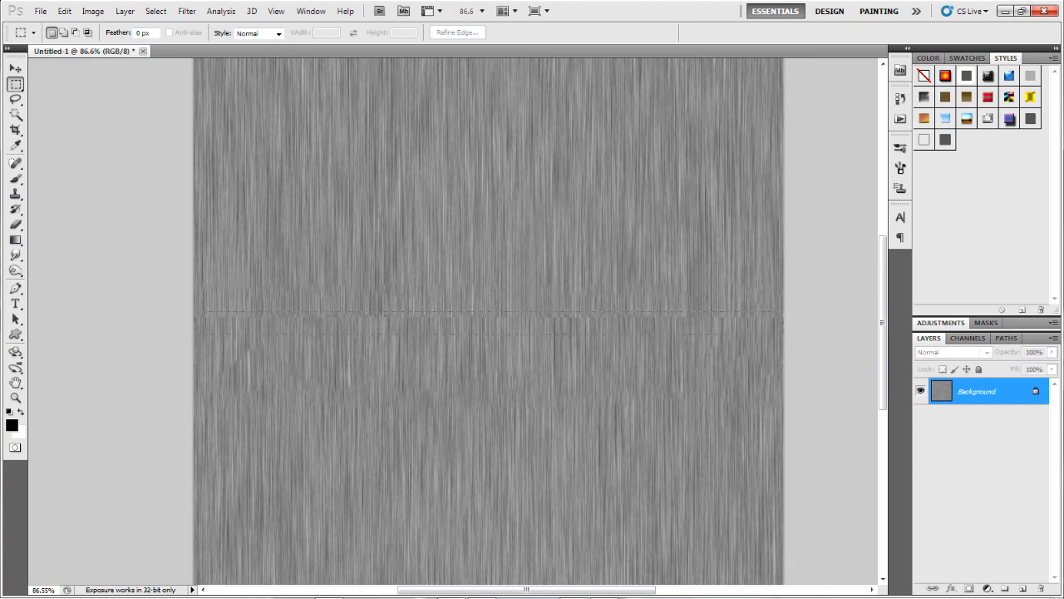
pyautogui.click(64, 11)
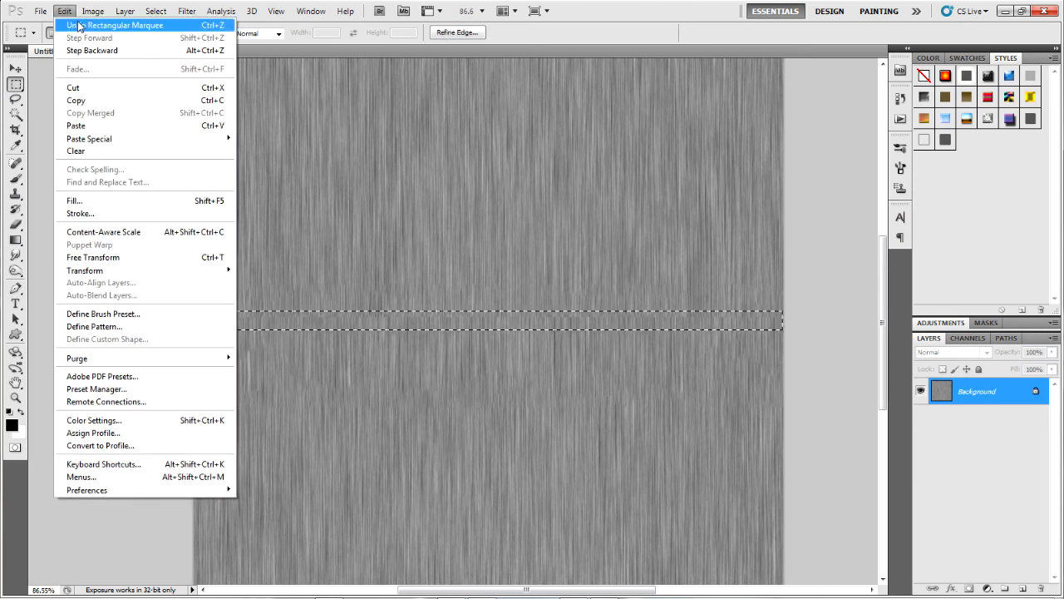
pyautogui.click(79, 202)
pyautogui.click(592, 169)
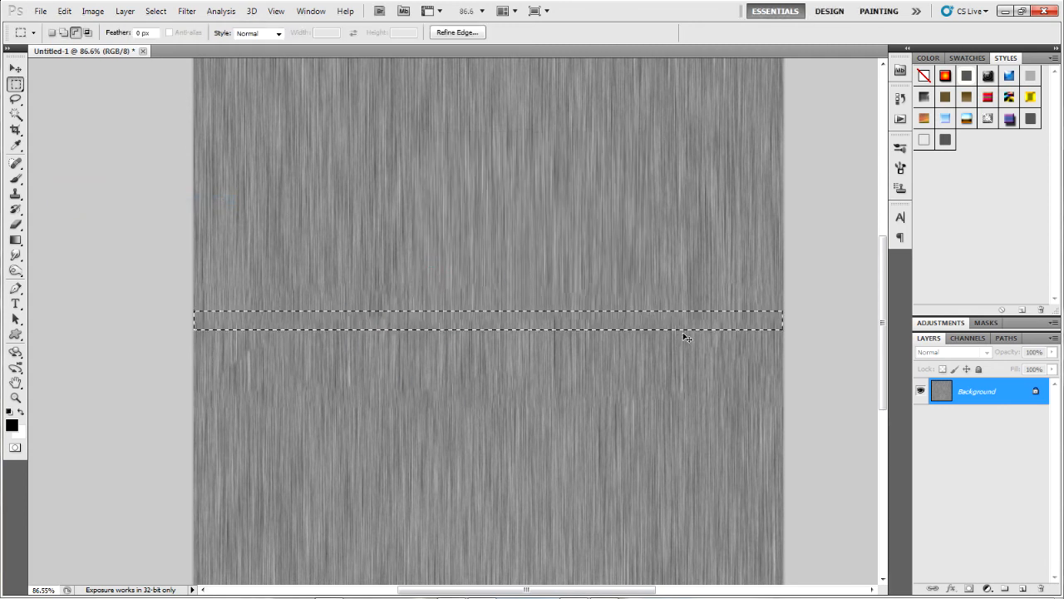
pyautogui.hotkey('ctrl', 'a')
pyautogui.hotkey('ctrl', 'd')
# Step: Blend the horizontal seam from the texture's centre toward its right edge with the Smudge tool at 168 px and 31% strength
pyautogui.scroll(5, 457, 319)
pyautogui.scroll(-6, 270, 309)
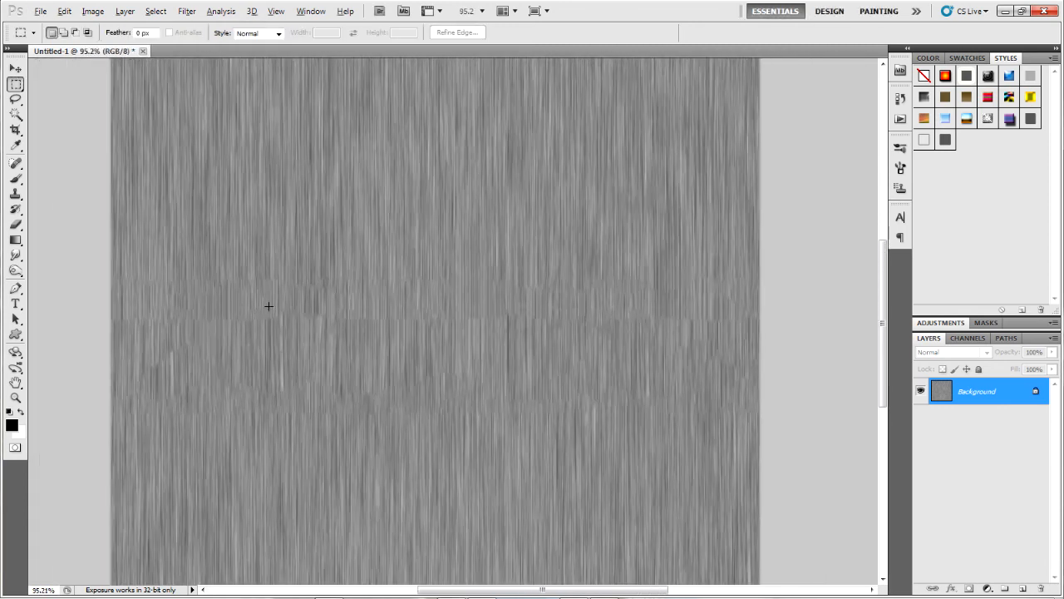
pyautogui.scroll(3, 213, 292)
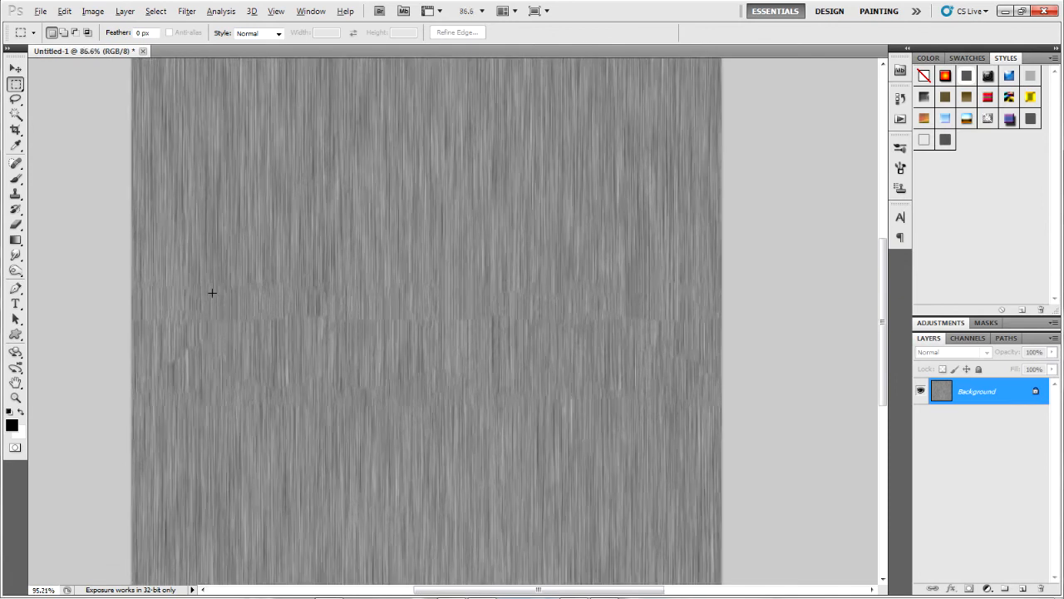
pyautogui.scroll(-2, 655, 344)
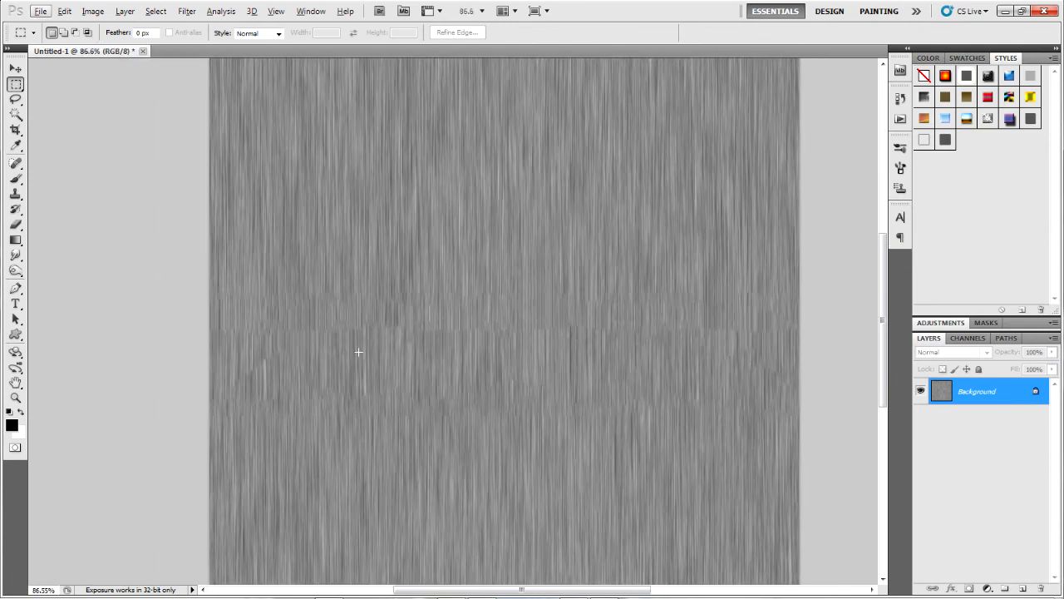
pyautogui.rightClick(28, 263)
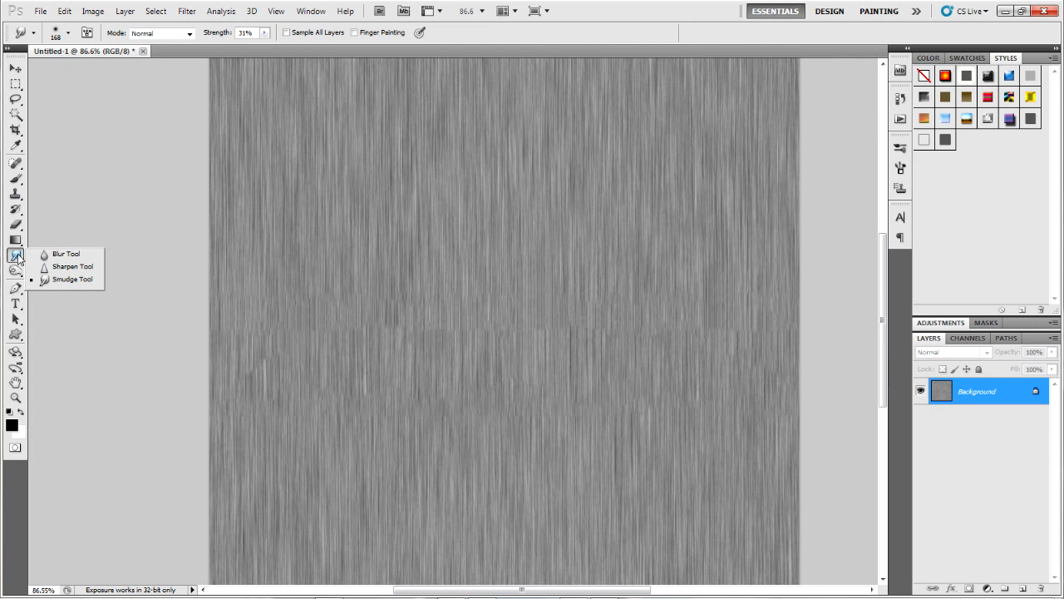
pyautogui.click(62, 279)
pyautogui.scroll(-3, 447, 171)
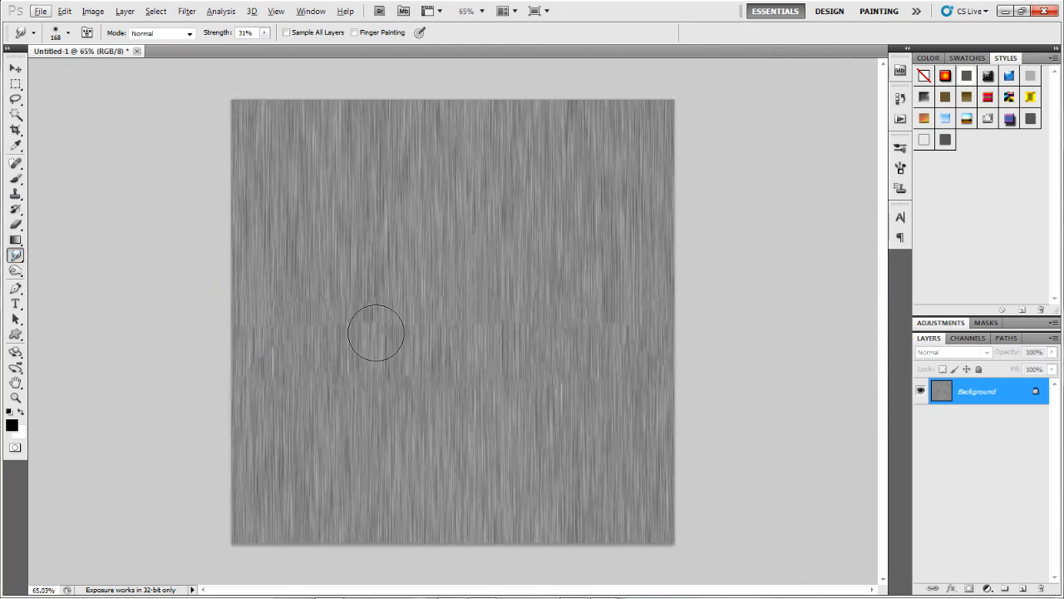
pyautogui.scroll(3, 374, 336)
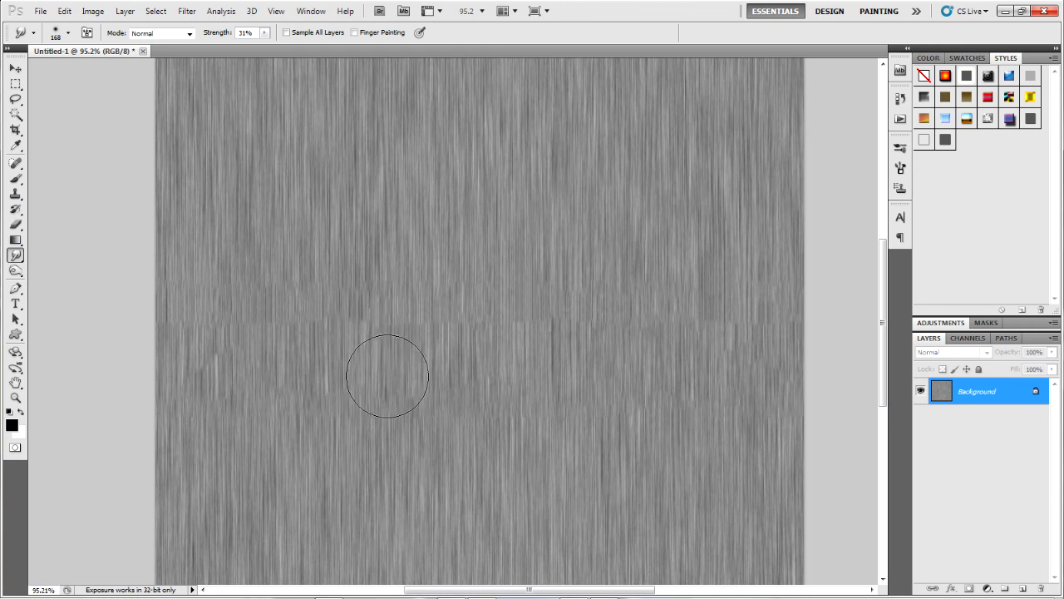
pyautogui.moveTo(388, 375)
pyautogui.mouseDown()
pyautogui.moveTo(388, 242)
pyautogui.moveTo(388, 368)
pyautogui.moveTo(397, 272)
pyautogui.moveTo(367, 208)
pyautogui.moveTo(369, 358)
pyautogui.moveTo(381, 353)
pyautogui.moveTo(384, 242)
pyautogui.moveTo(386, 279)
pyautogui.moveTo(364, 299)
pyautogui.moveTo(388, 395)
pyautogui.moveTo(381, 359)
pyautogui.mouseUp()
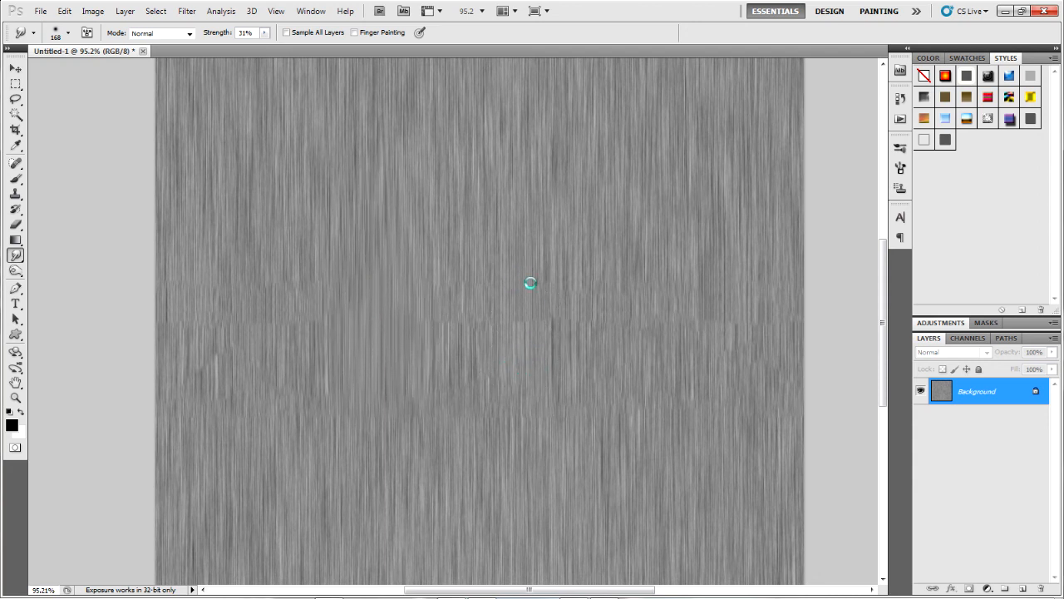
pyautogui.hotkey('ctrl', 'z')
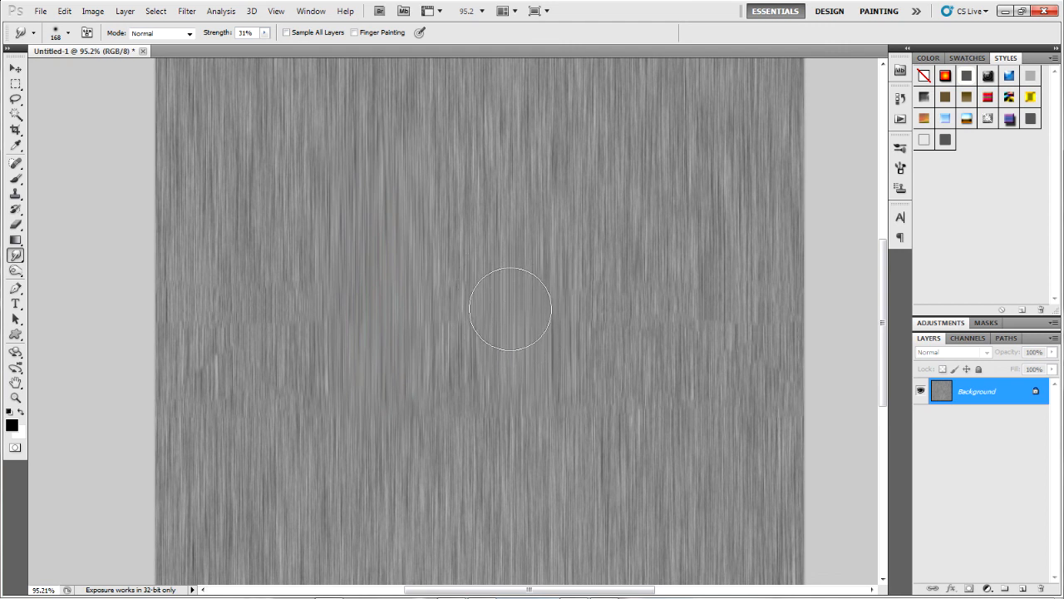
pyautogui.moveTo(508, 312)
pyautogui.mouseDown()
pyautogui.moveTo(543, 303)
pyautogui.moveTo(632, 318)
pyautogui.mouseUp()
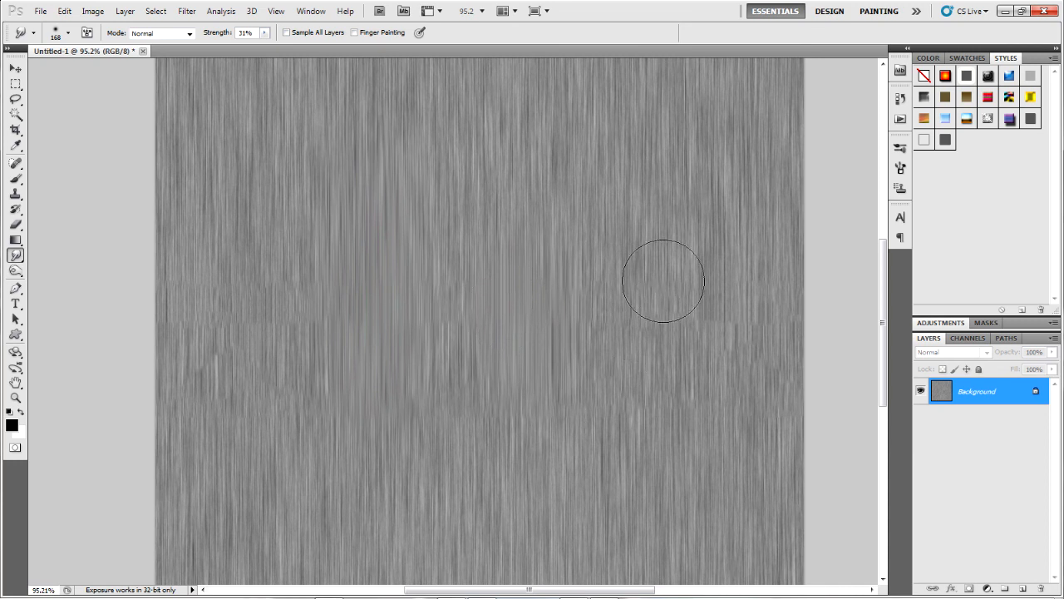
pyautogui.moveTo(687, 157)
pyautogui.mouseDown()
pyautogui.moveTo(693, 213)
pyautogui.moveTo(532, 310)
pyautogui.moveTo(538, 296)
pyautogui.moveTo(518, 297)
pyautogui.moveTo(634, 298)
pyautogui.mouseUp()
pyautogui.hotkey('ctrl', 'z')
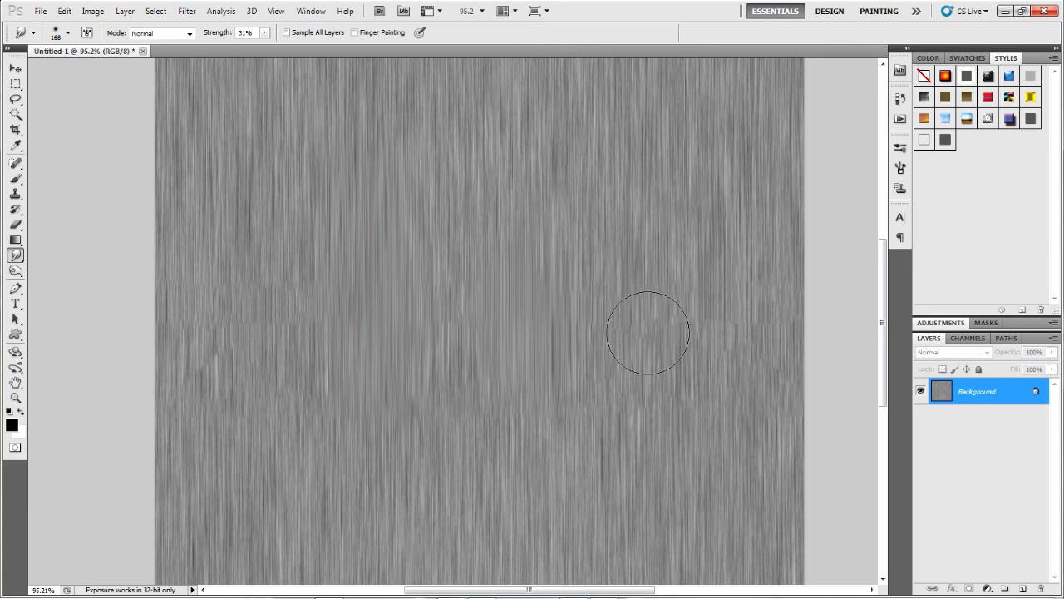
pyautogui.moveTo(699, 323)
pyautogui.mouseDown()
pyautogui.moveTo(723, 297)
pyautogui.moveTo(720, 325)
pyautogui.mouseUp()
pyautogui.hotkey('ctrl', 'z')
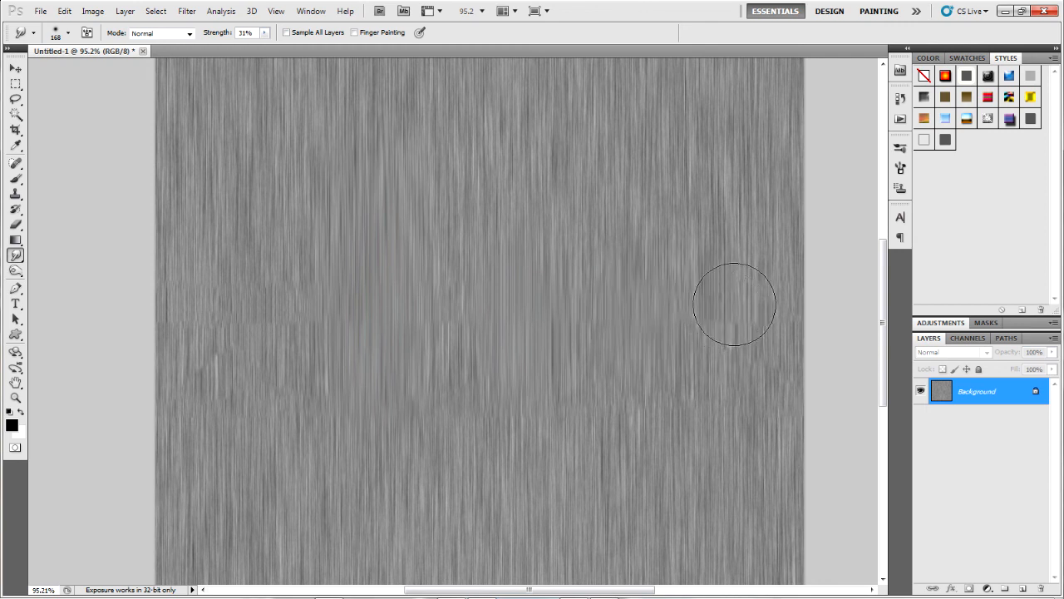
# Step: Select a broad full-width band around the seam, fill it with Content-Aware at 100% opacity, and deselect it
pyautogui.scroll(-5, 723, 311)
pyautogui.scroll(5, 605, 321)
pyautogui.click(15, 84)
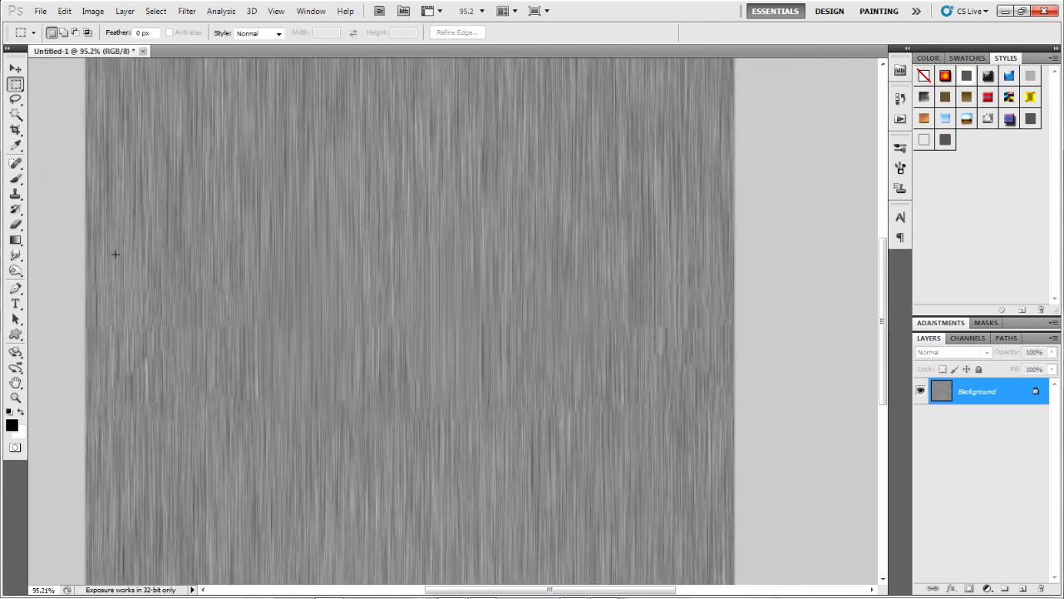
pyautogui.moveTo(449, 383); pyautogui.dragTo(888, 466)
pyautogui.click(68, 11)
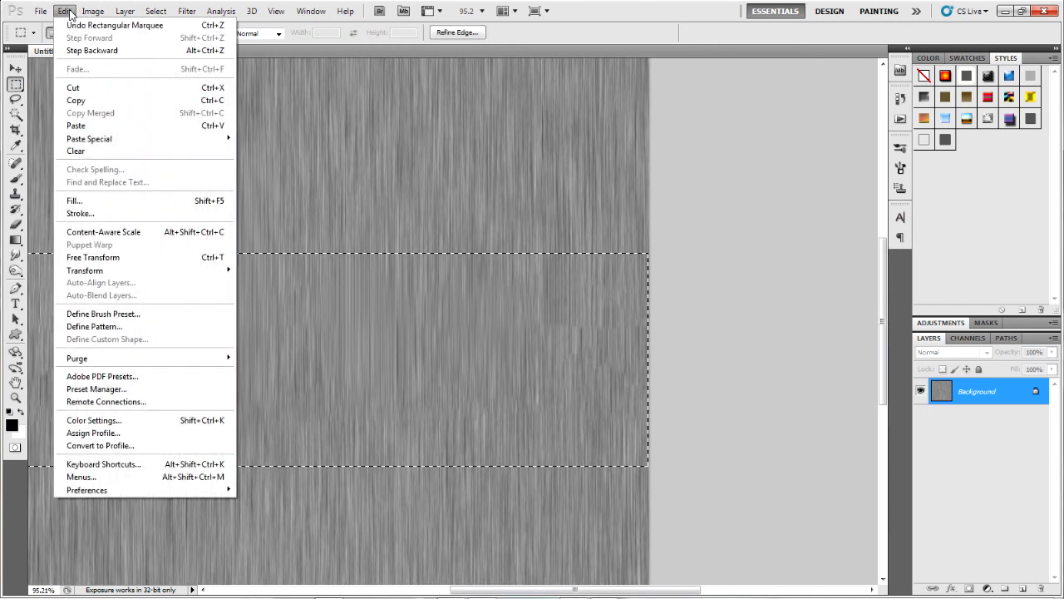
pyautogui.click(83, 200)
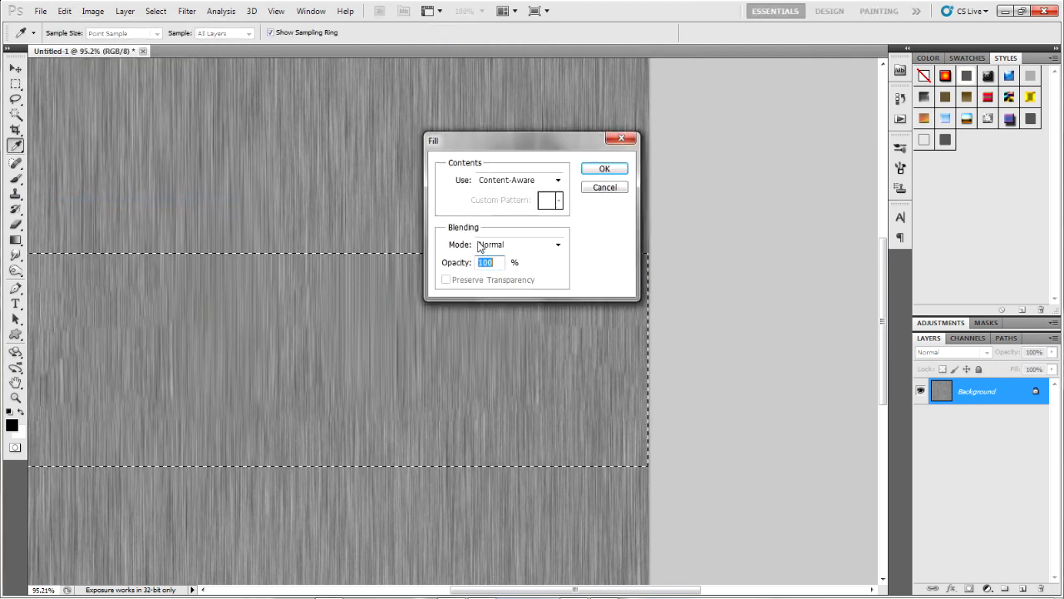
pyautogui.click(606, 167)
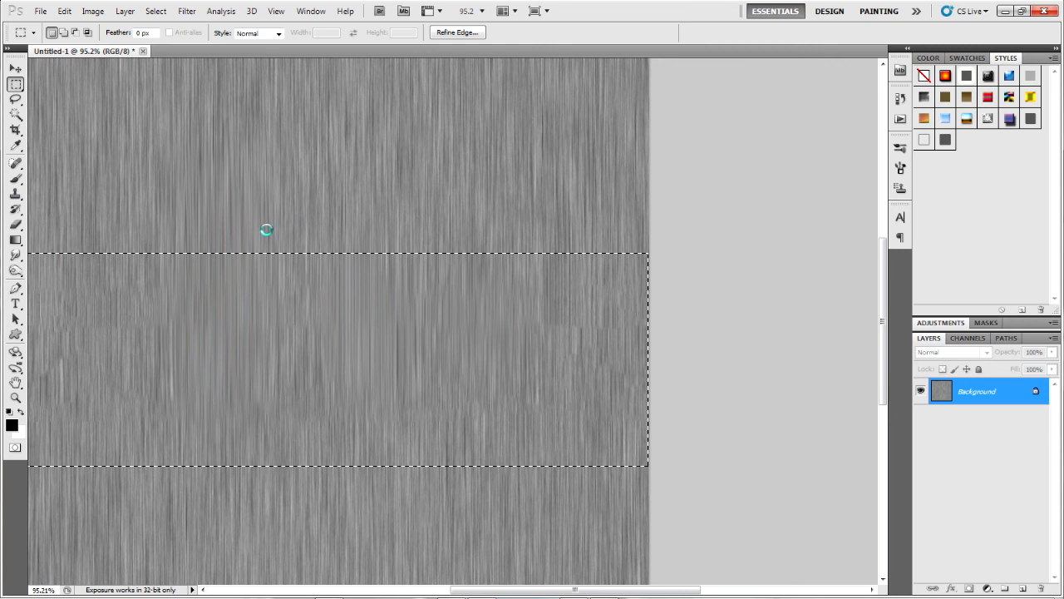
pyautogui.scroll(-1, 270, 291)
pyautogui.scroll(-4, 259, 257)
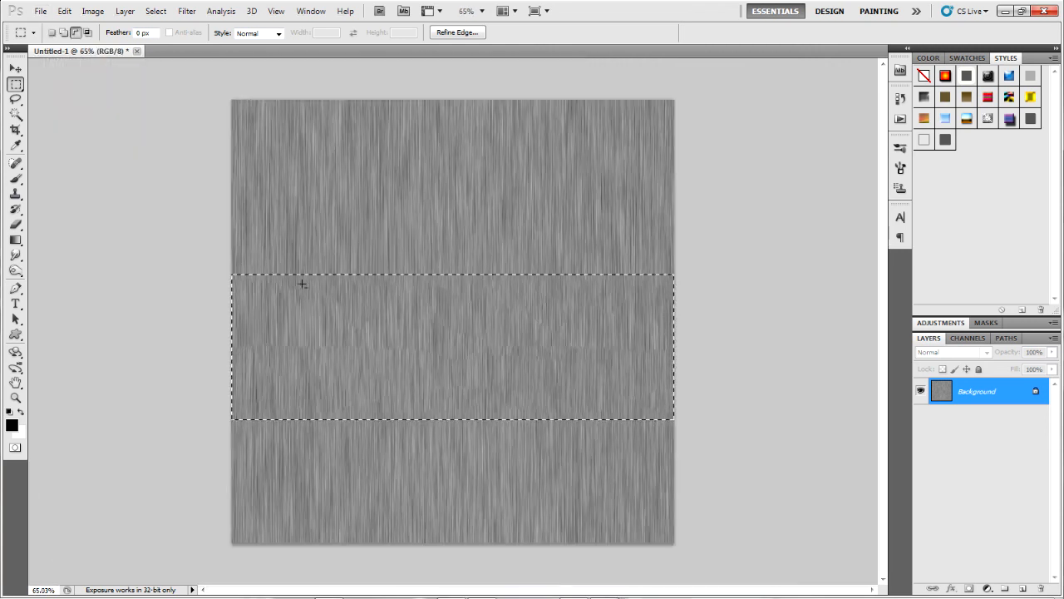
pyautogui.scroll(4, 375, 320)
pyautogui.scroll(2, 375, 320)
pyautogui.hotkey('ctrl', 'd')
# Step: Try a Content-Aware fill on a taller full-width band across the texture's middle, and step back to before the fill
pyautogui.scroll(-6, 375, 320)
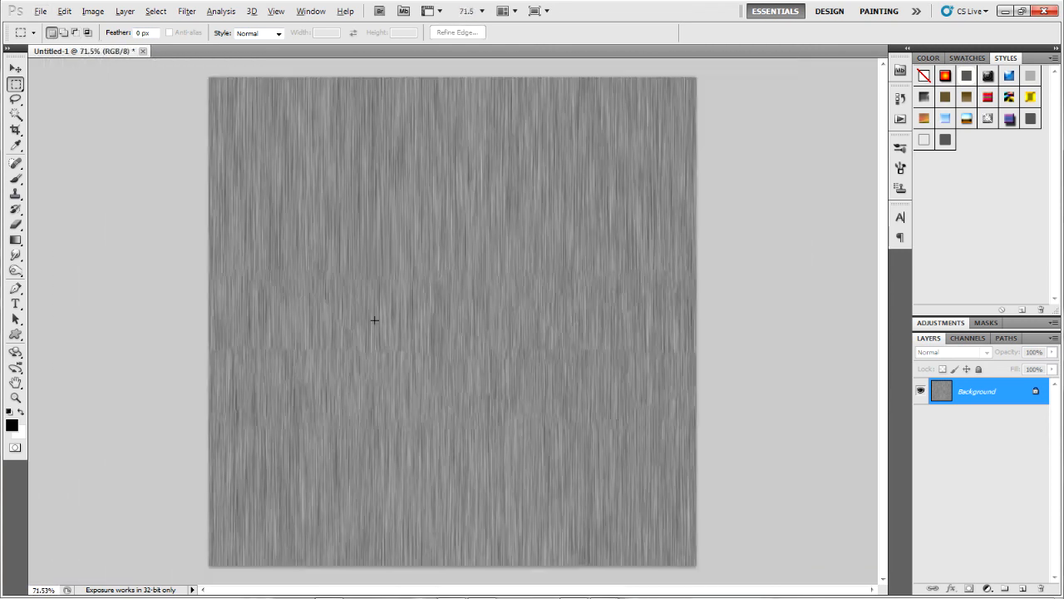
pyautogui.scroll(4, 408, 331)
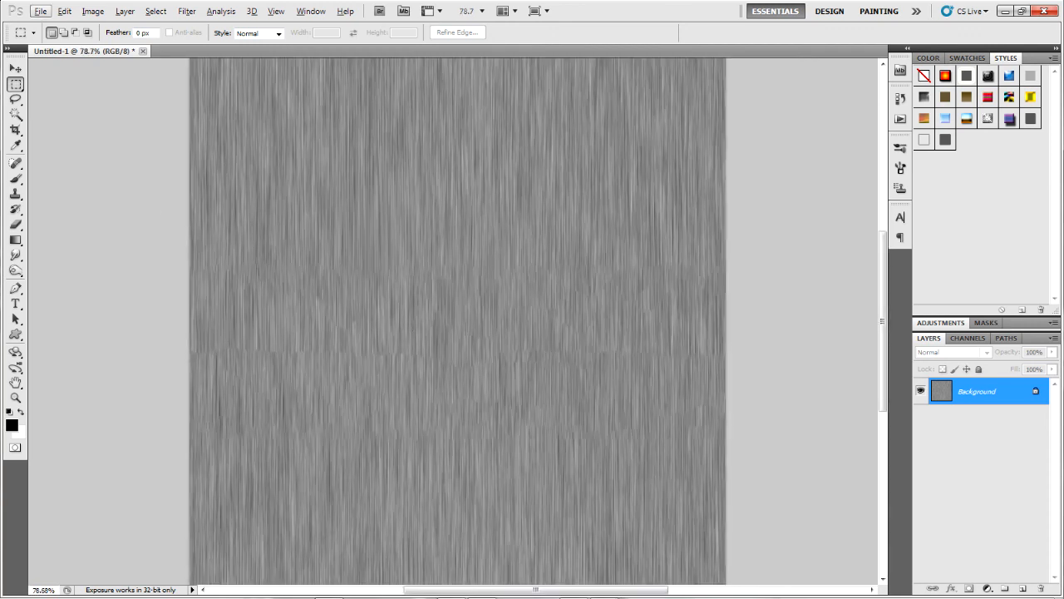
pyautogui.click(64, 11)
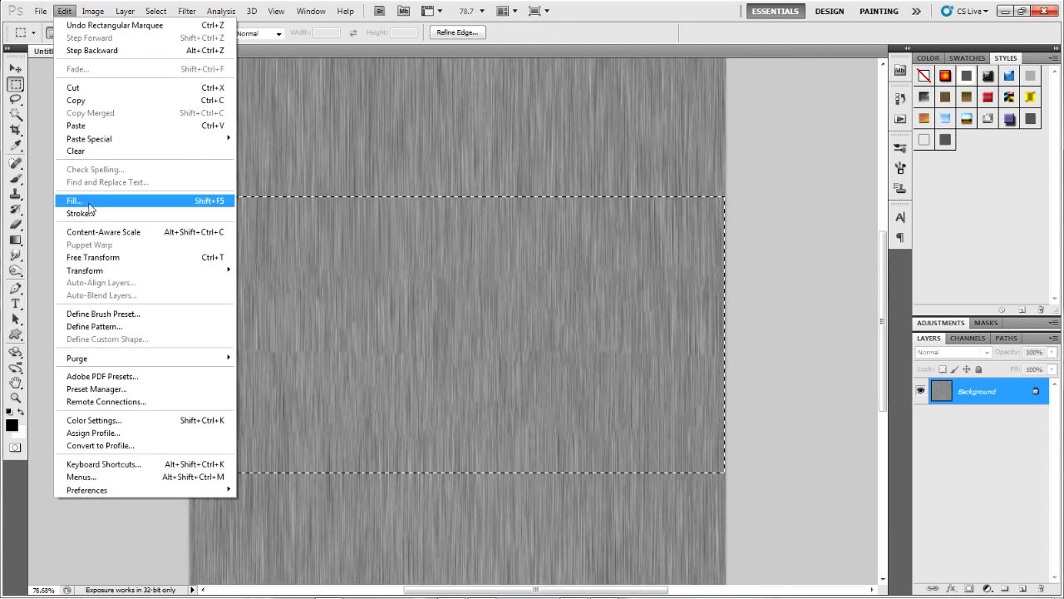
pyautogui.click(91, 200)
pyautogui.click(605, 168)
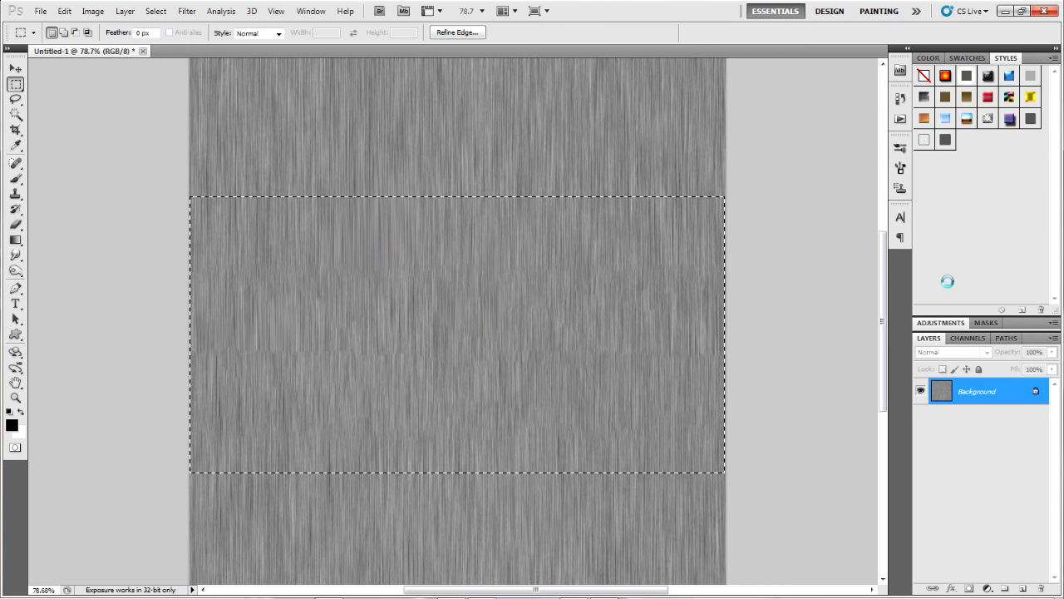
pyautogui.hotkey('ctrl', 'd')
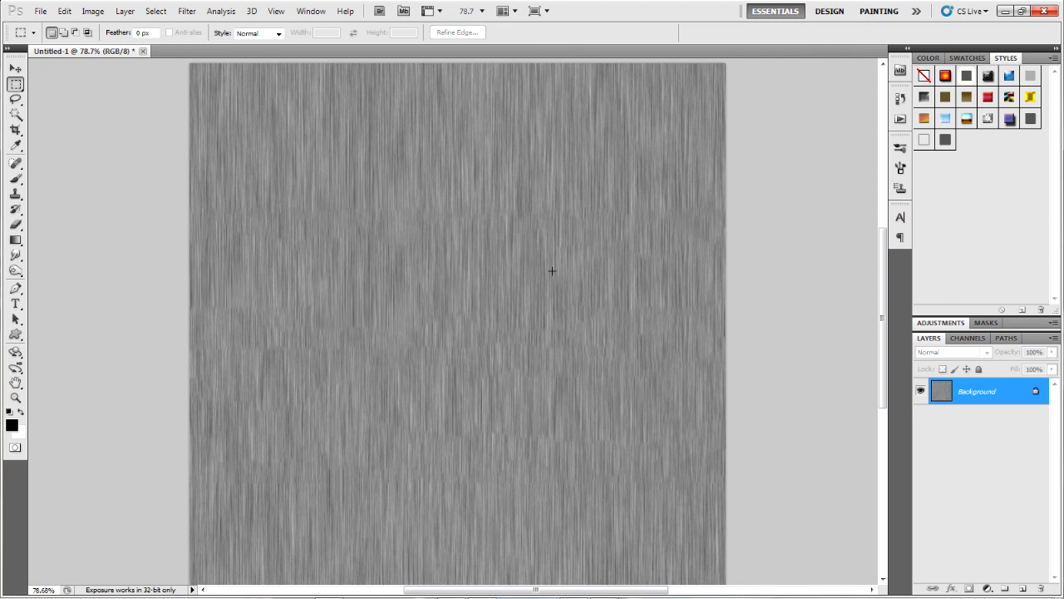
pyautogui.scroll(-5, 532, 183)
pyautogui.scroll(7, 533, 181)
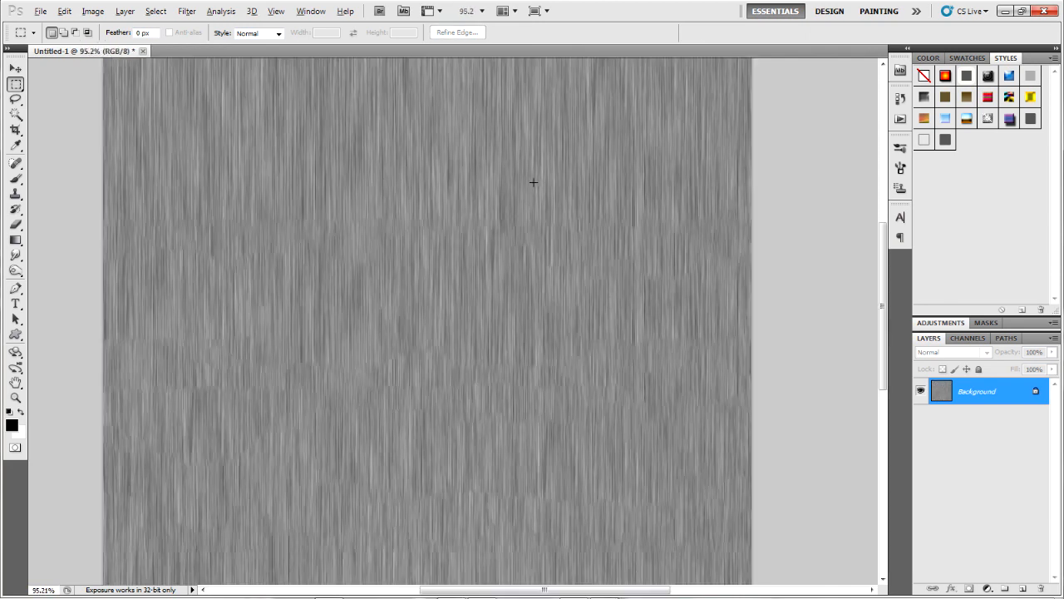
pyautogui.hotkey('ctrl', 'alt', 'z')
pyautogui.hotkey('ctrl', 'alt', 'z')
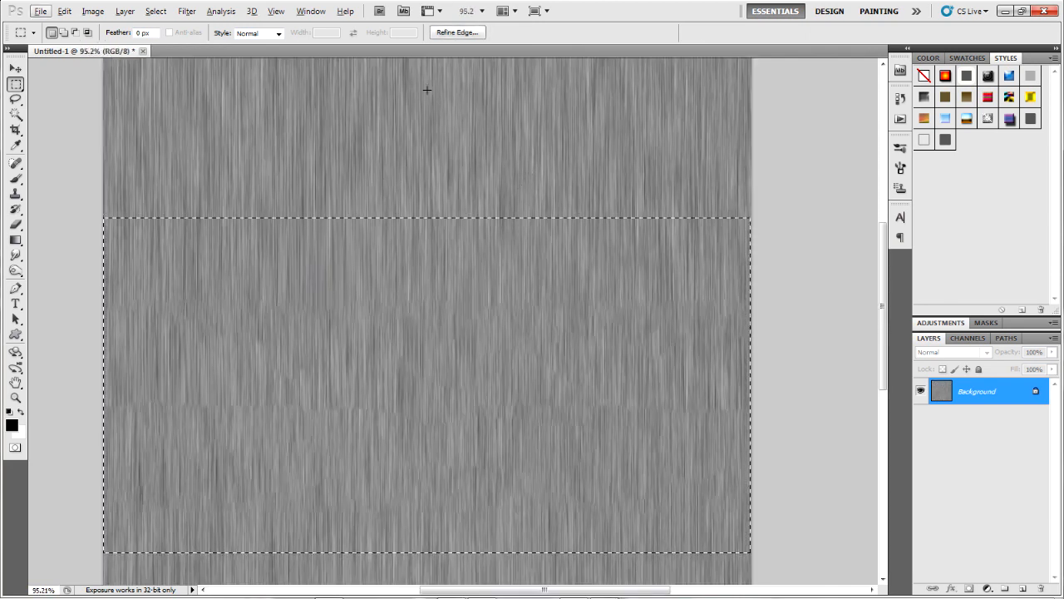